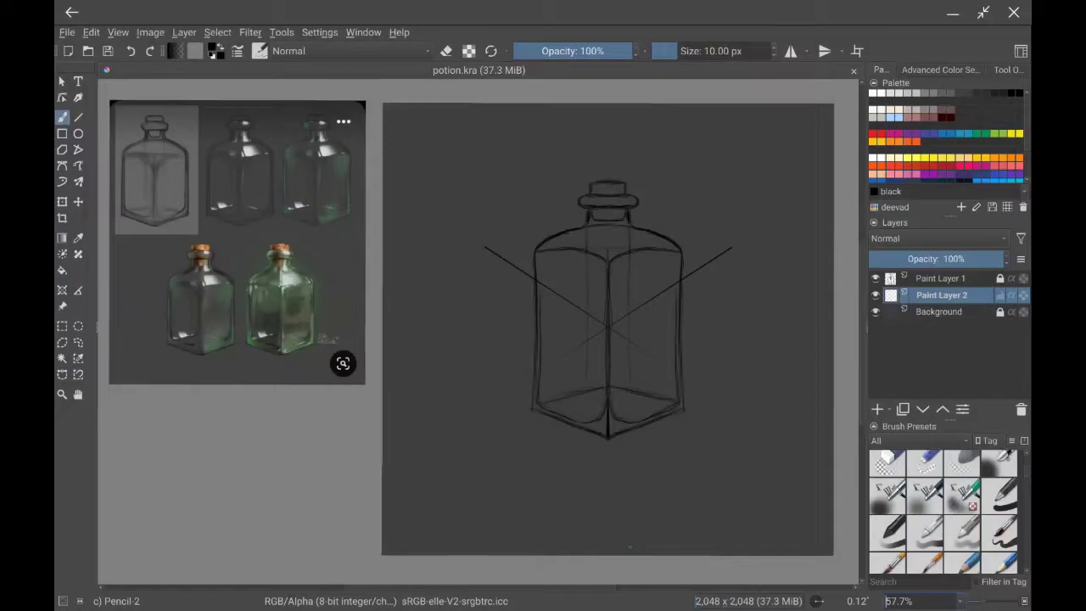
Choose Airbrush Real in white, enlarge it, and dab highlights on the bottle neck.
{"action": "left_click", "coordinate": [887, 495]}
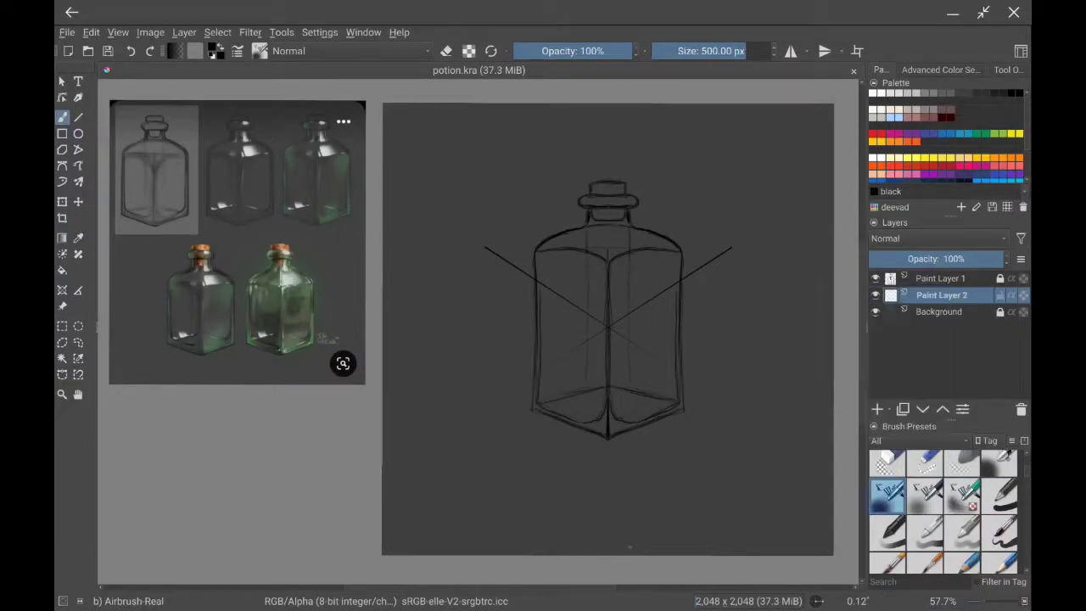
{"action": "key", "text": "x"}
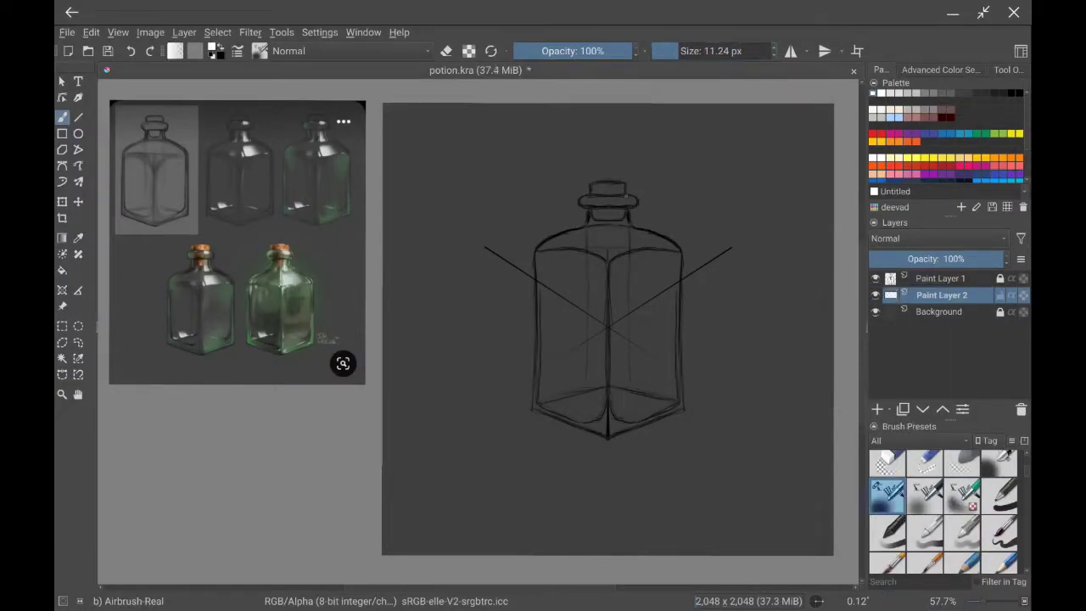
{"action": "key", "text": "bracketright"}
{"action": "key", "text": "bracketright"}
{"action": "key", "text": "bracketright"}
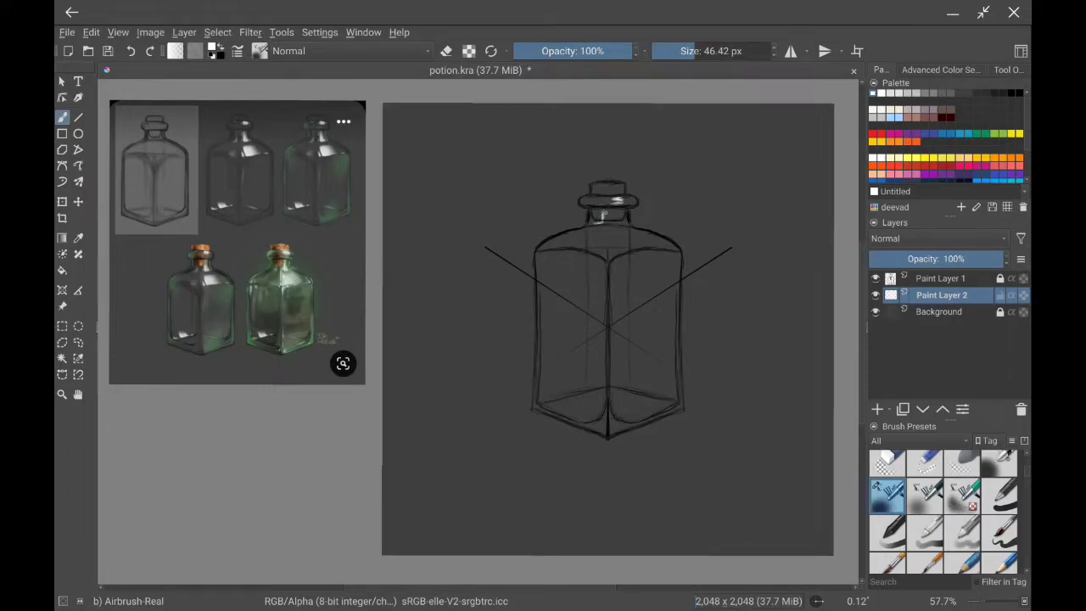
{"action": "key", "text": "bracketright"}
{"action": "key", "text": "bracketright"}
{"action": "key", "text": "bracketright"}
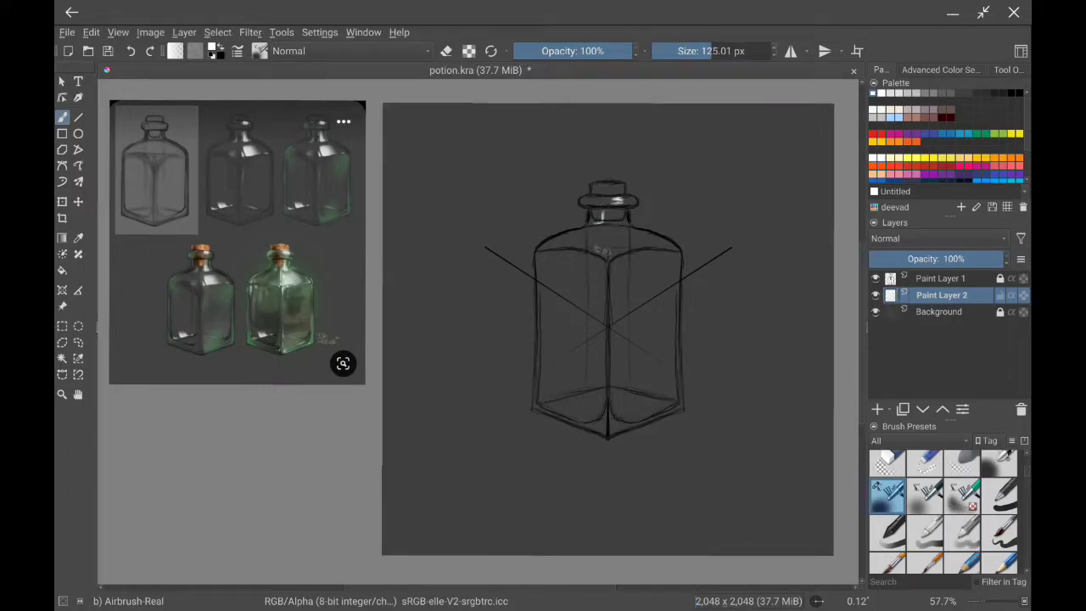
{"action": "left_click", "coordinate": [599, 249]}
{"action": "left_click", "coordinate": [603, 248]}
At about 100 px, add a faint neck highlight; undo a too-bright upper-body highlight.
{"action": "key", "text": "bracketleft"}
{"action": "key", "text": "bracketleft"}
{"action": "key", "text": "bracketleft"}
{"action": "key", "text": "bracketright"}
{"action": "key", "text": "bracketright"}
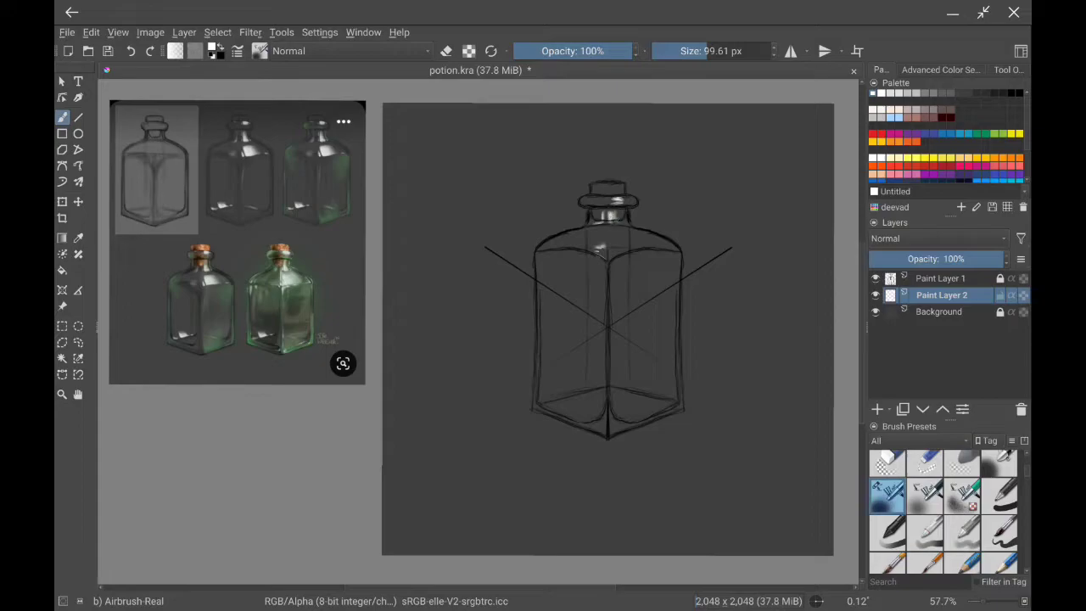
{"action": "left_click", "coordinate": [615, 213]}
{"action": "left_click_drag", "start_coordinate": [613, 247], "coordinate": [634, 231]}
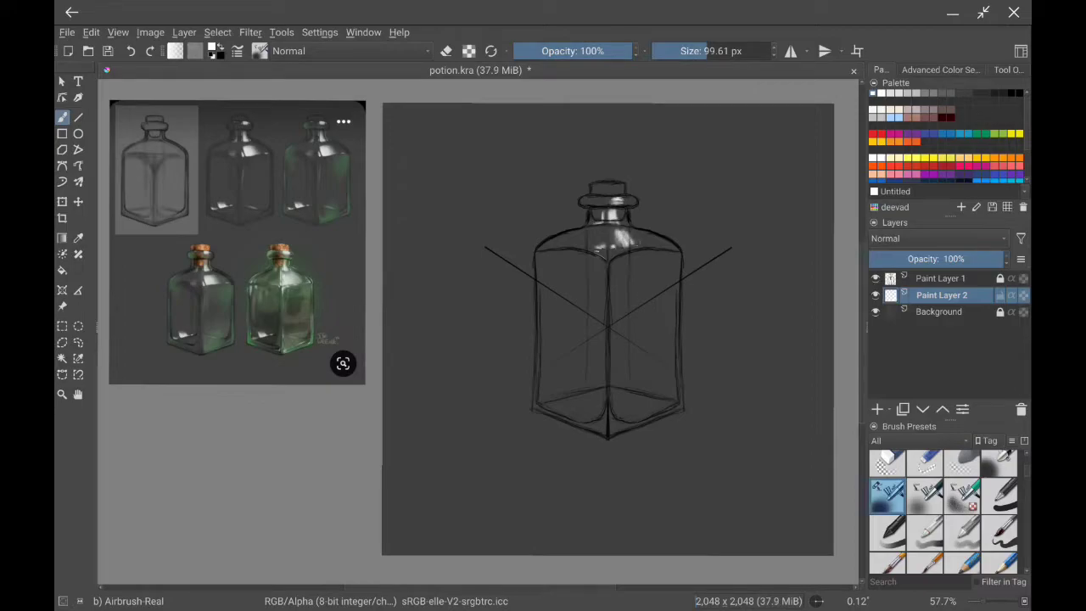
{"action": "left_click", "coordinate": [925, 497]}
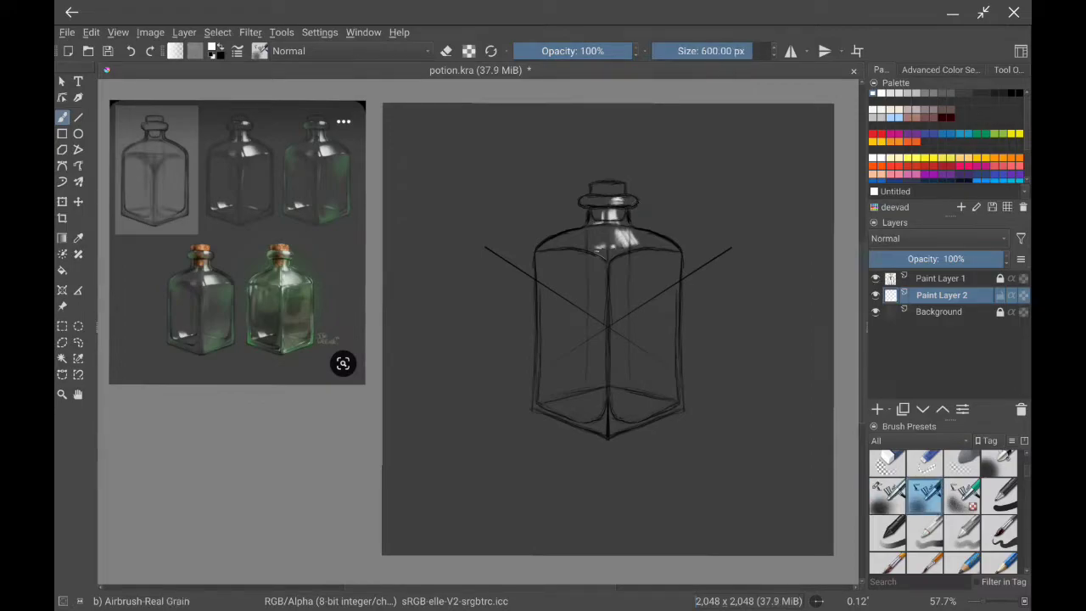
{"action": "key", "text": "ctrl+z"}
Airbrush a highlight on the cork and lighten the neck with the grain airbrush.
{"action": "key", "text": "bracketright"}
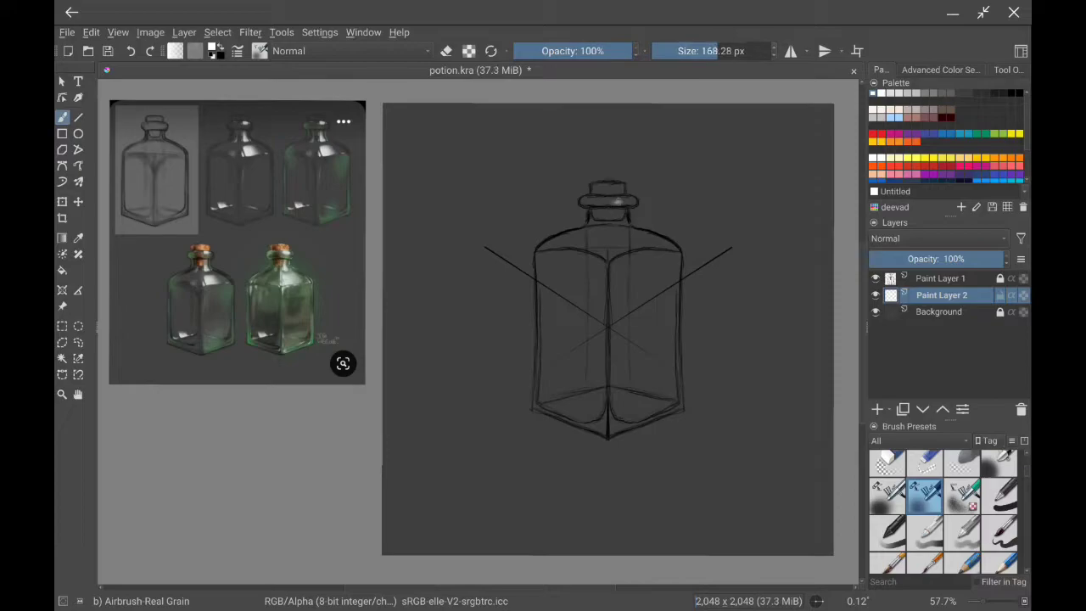
{"action": "left_click_drag", "start_coordinate": [613, 202], "coordinate": [621, 200]}
{"action": "key", "text": "bracketright"}
{"action": "key", "text": "bracketright"}
{"action": "key", "text": "bracketright"}
{"action": "key", "text": "slash"}
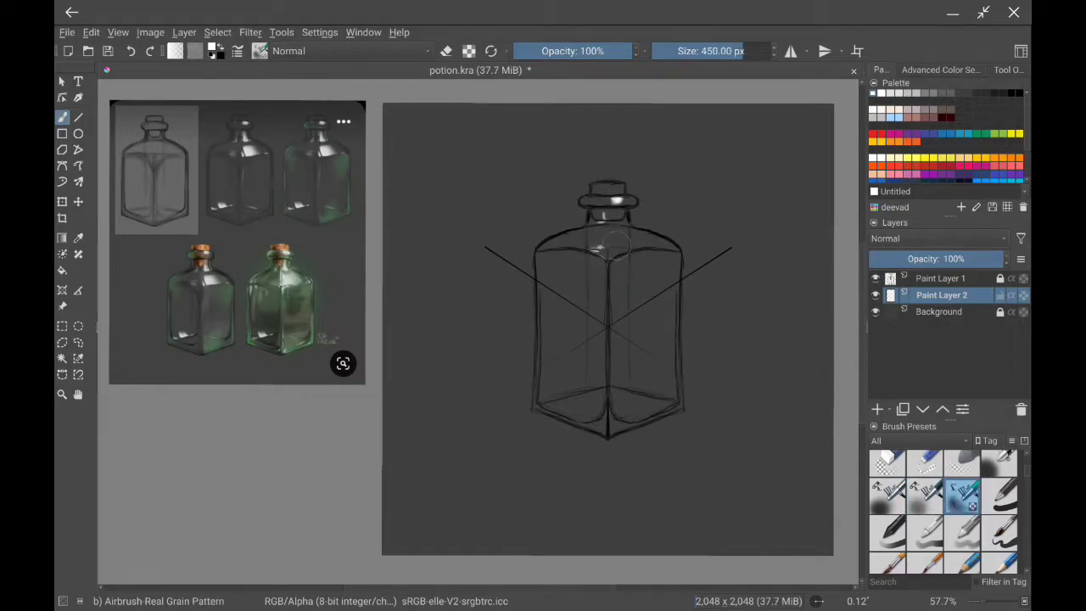
{"action": "mouse_move", "coordinate": [644, 237]}
{"action": "left_mouse_down"}
{"action": "mouse_move", "coordinate": [612, 219]}
{"action": "mouse_move", "coordinate": [619, 212]}
{"action": "left_mouse_up"}
Try brightening the neck further, undo it, and move to the sketch layer above.
{"action": "key", "text": "slash"}
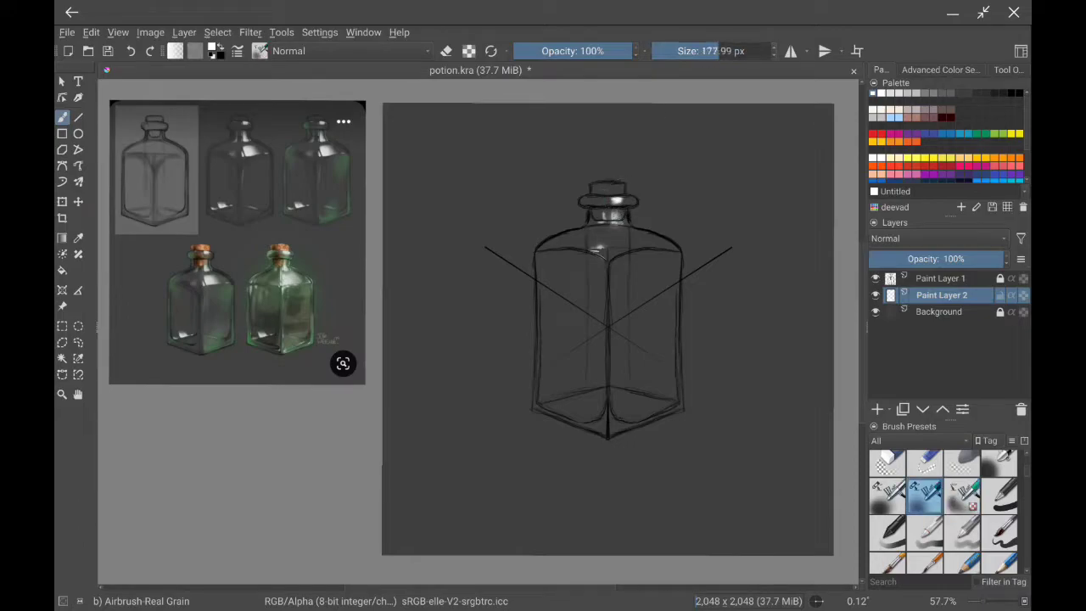
{"action": "key", "text": "bracketright"}
{"action": "left_click_drag", "start_coordinate": [614, 217], "coordinate": [612, 246]}
{"action": "key", "text": "ctrl+z"}
{"action": "key", "text": "Page_Up"}
Unlock Paint Layer 1, return to Paint Layer 2, and undo the bright neck highlight.
{"action": "key", "text": "e"}
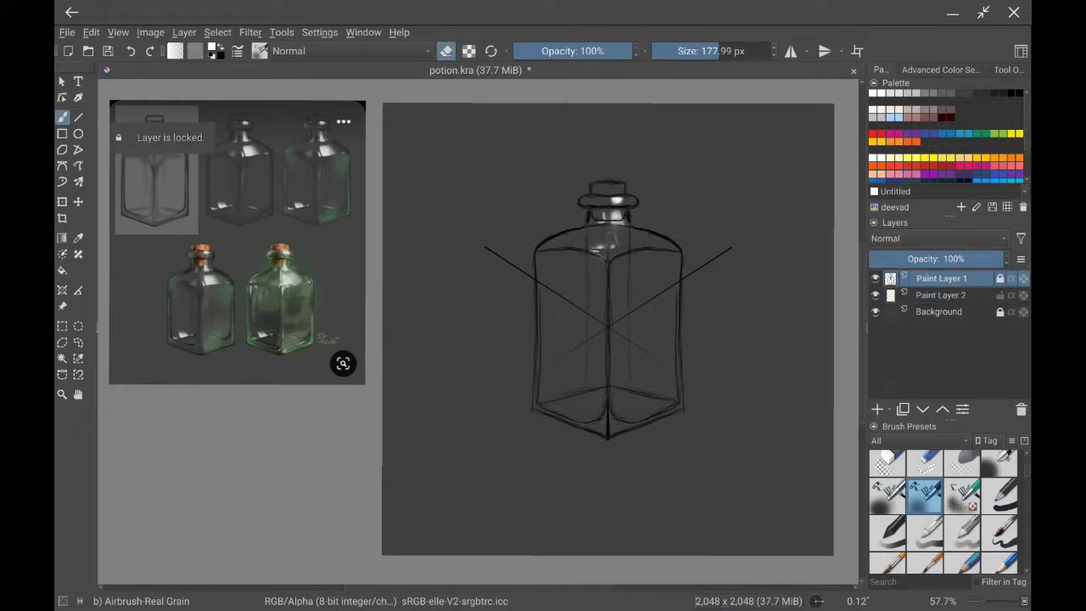
{"action": "left_click", "coordinate": [1000, 278]}
{"action": "left_click_drag", "start_coordinate": [607, 255], "coordinate": [603, 250]}
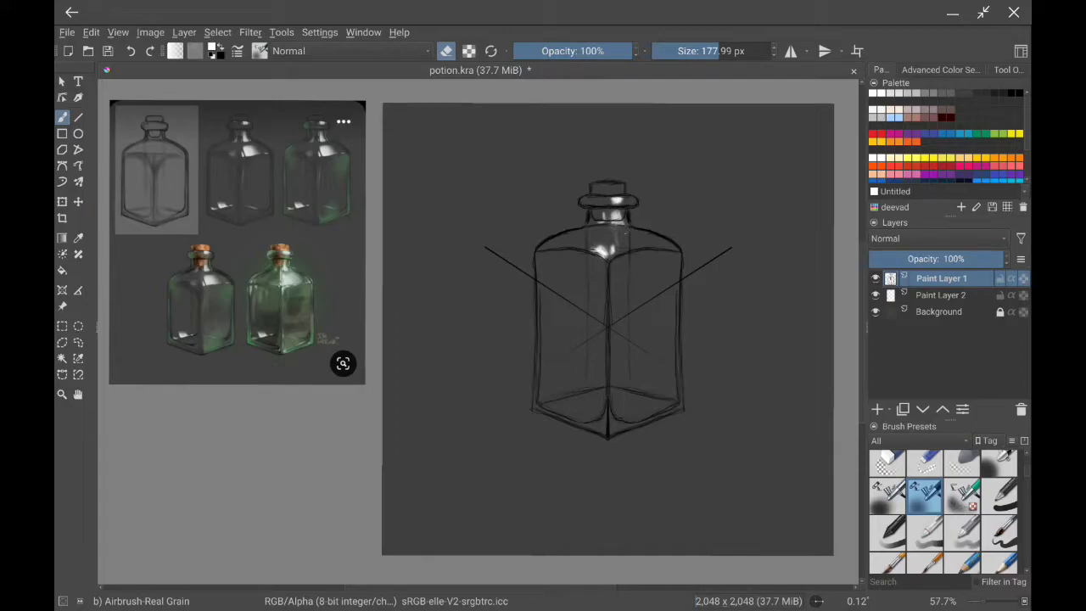
{"action": "key", "text": "Page_Down"}
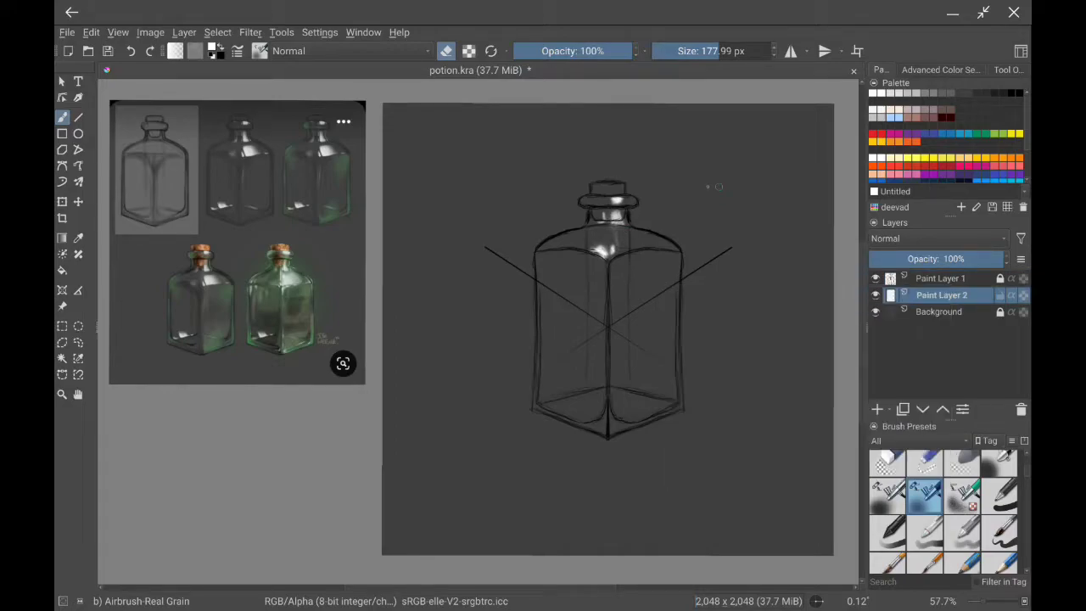
{"action": "key", "text": "ctrl+z"}
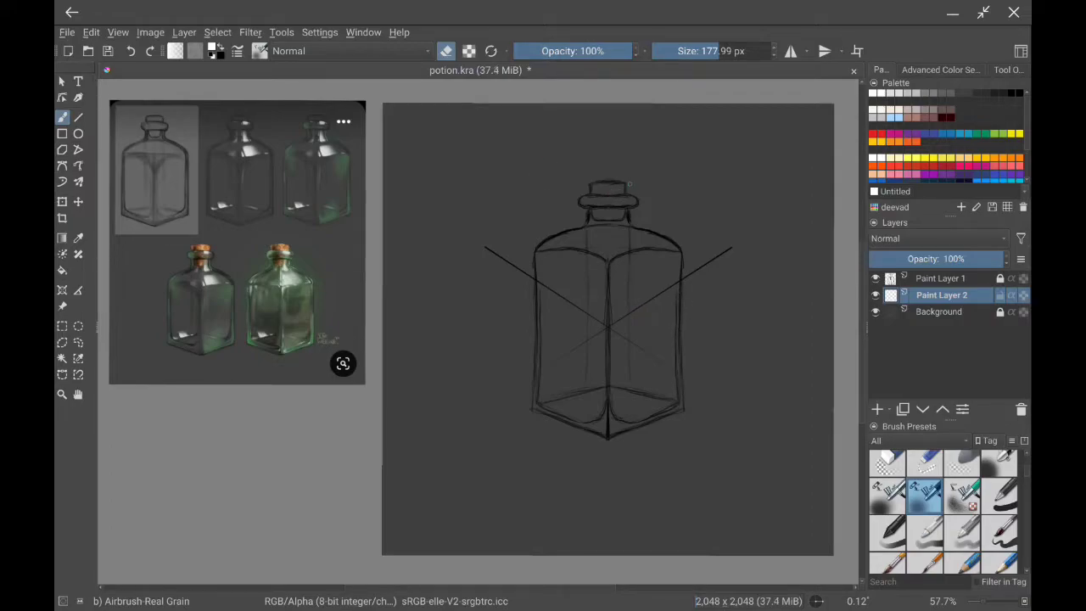
Leave eraser mode and build broader white highlights on the neck; discard a right-shoulder dab.
{"action": "key", "text": "e"}
{"action": "left_click_drag", "start_coordinate": [613, 211], "coordinate": [608, 253]}
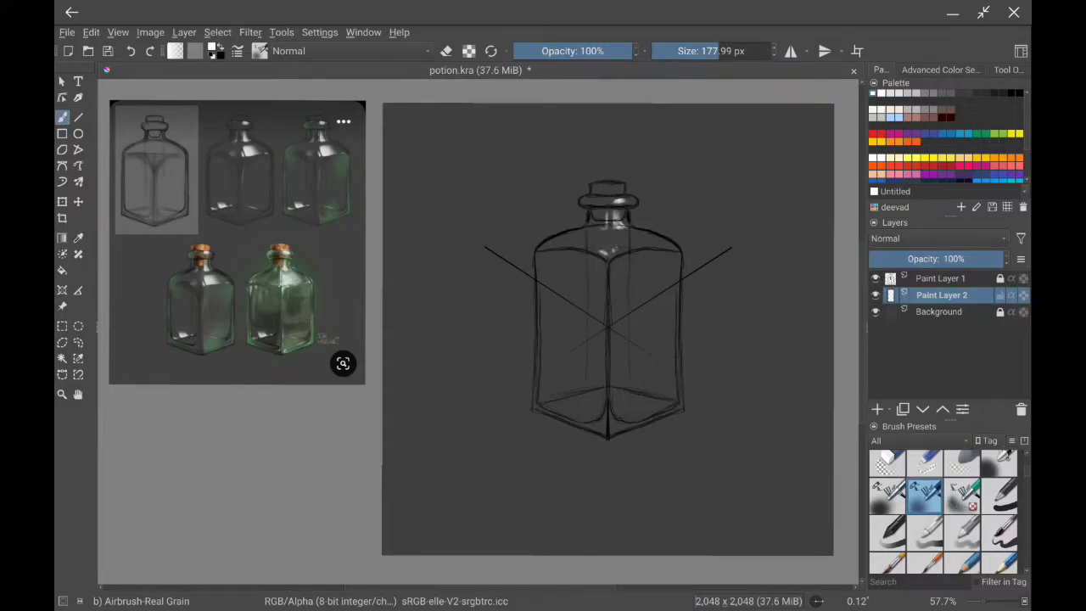
{"action": "left_click_drag", "start_coordinate": [620, 247], "coordinate": [635, 246]}
{"action": "key", "text": "bracketright"}
{"action": "key", "text": "bracketright"}
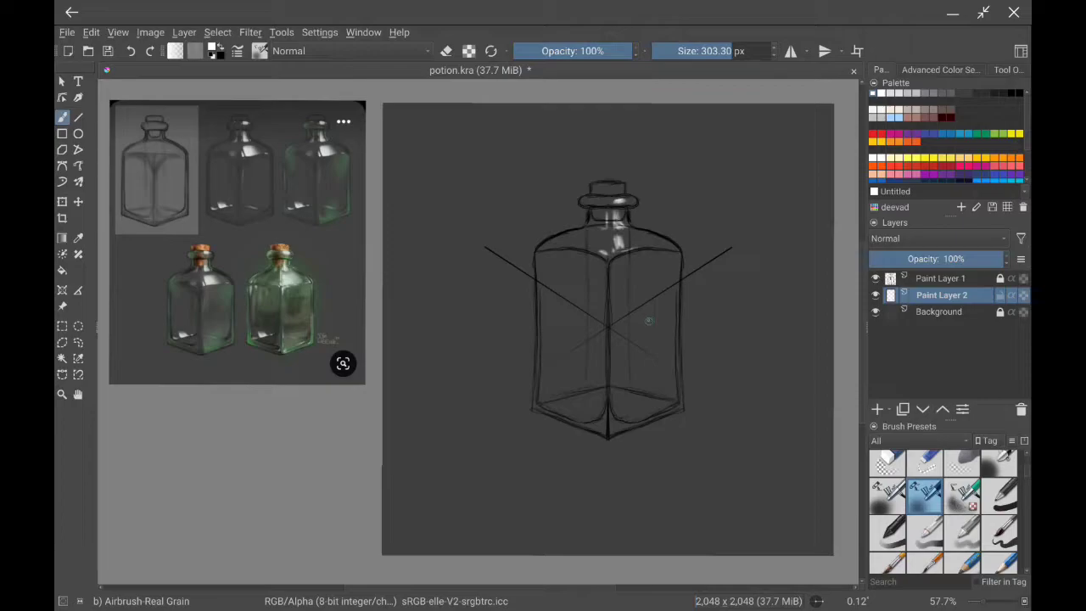
{"action": "mouse_move", "coordinate": [628, 241]}
{"action": "left_mouse_down"}
{"action": "mouse_move", "coordinate": [611, 249]}
{"action": "mouse_move", "coordinate": [626, 243]}
{"action": "mouse_move", "coordinate": [621, 217]}
{"action": "left_mouse_up"}
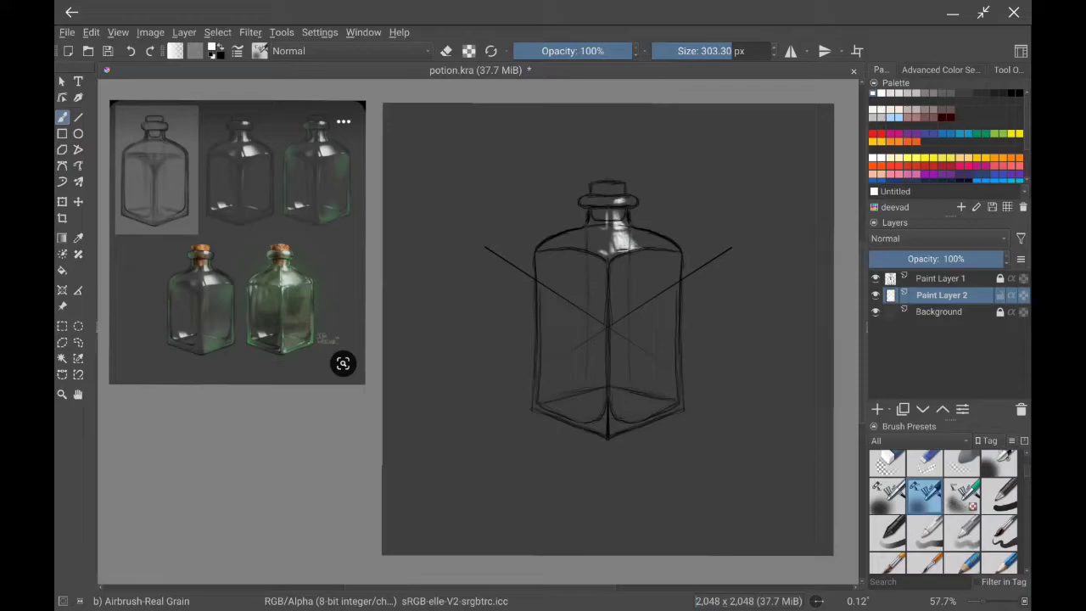
{"action": "left_click_drag", "start_coordinate": [658, 248], "coordinate": [677, 246]}
{"action": "key", "text": "ctrl+z"}
{"action": "key", "text": "ctrl+z"}
Airbrush faint and bright highlights along the bottle's base with Airbrush Real Grain.
{"action": "left_click", "coordinate": [887, 495]}
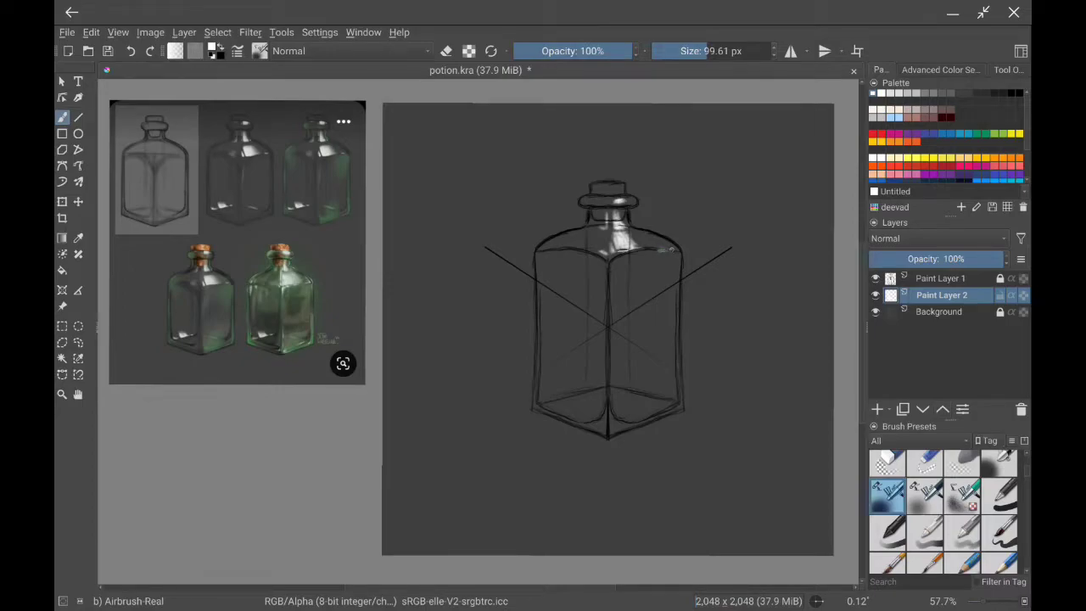
{"action": "left_click", "coordinate": [924, 495]}
{"action": "mouse_move", "coordinate": [567, 397]}
{"action": "left_mouse_down"}
{"action": "mouse_move", "coordinate": [550, 397]}
{"action": "mouse_move", "coordinate": [594, 388]}
{"action": "mouse_move", "coordinate": [541, 399]}
{"action": "left_mouse_up"}
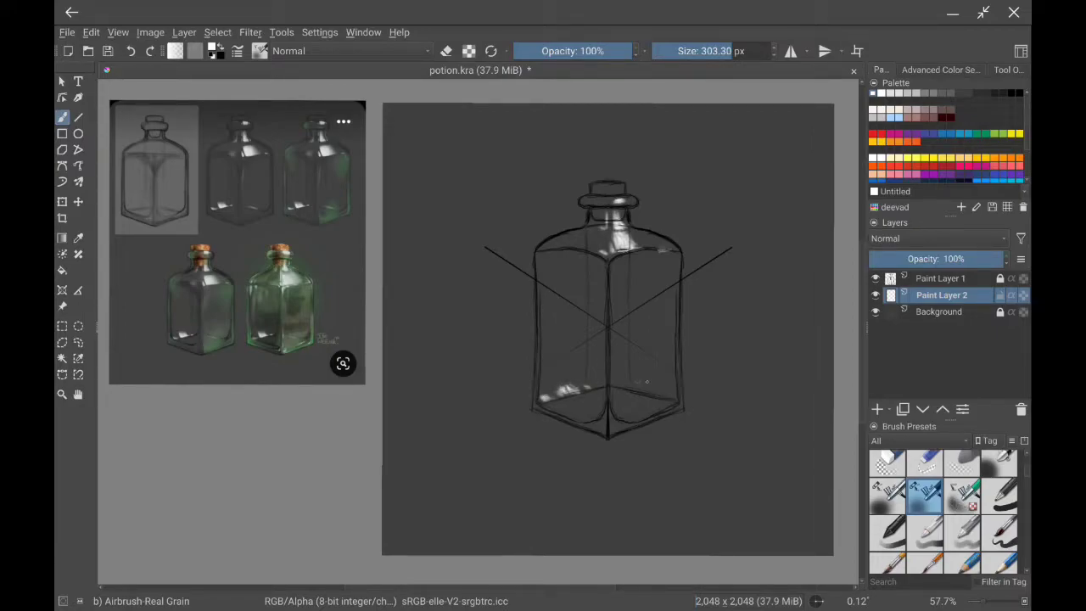
{"action": "left_click_drag", "start_coordinate": [647, 383], "coordinate": [641, 390]}
Soften the base highlight with the Blender Blur preset found by searching 'blen'.
{"action": "type", "text": "blen"}
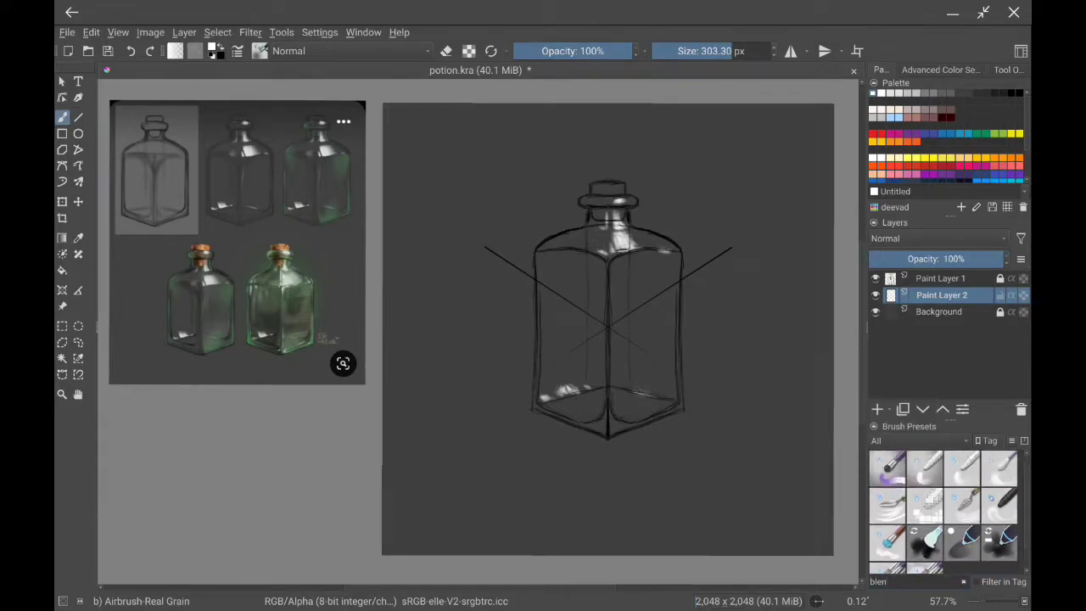
{"action": "left_click", "coordinate": [998, 469]}
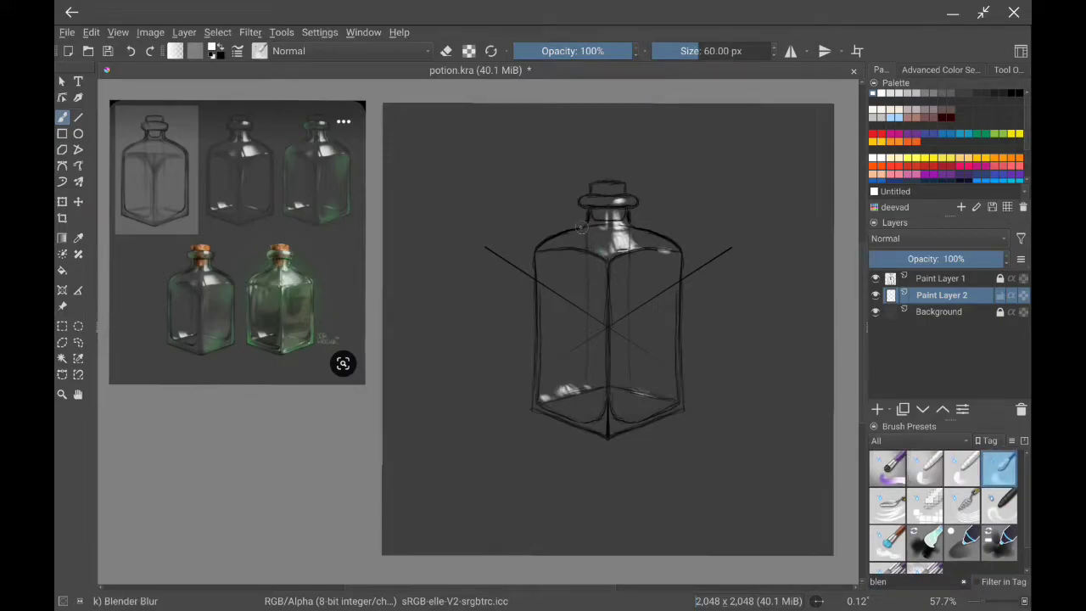
{"action": "left_click_drag", "start_coordinate": [631, 396], "coordinate": [649, 388]}
Return to Airbrush Real in paint mode and add a new Paint Layer 3.
{"action": "left_click", "coordinate": [962, 581]}
{"action": "left_click", "coordinate": [924, 513]}
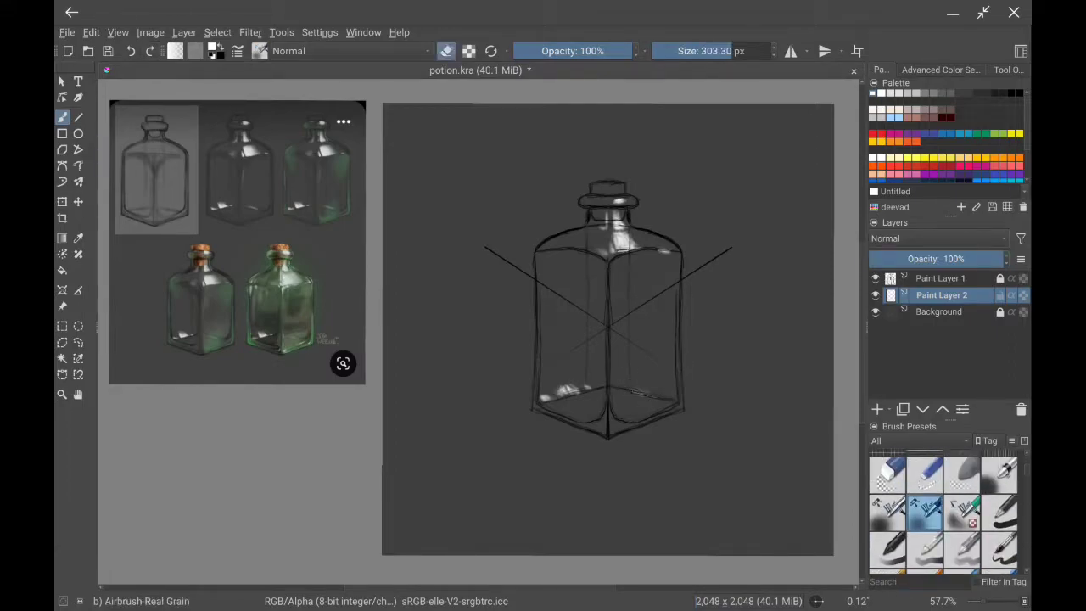
{"action": "key", "text": "e"}
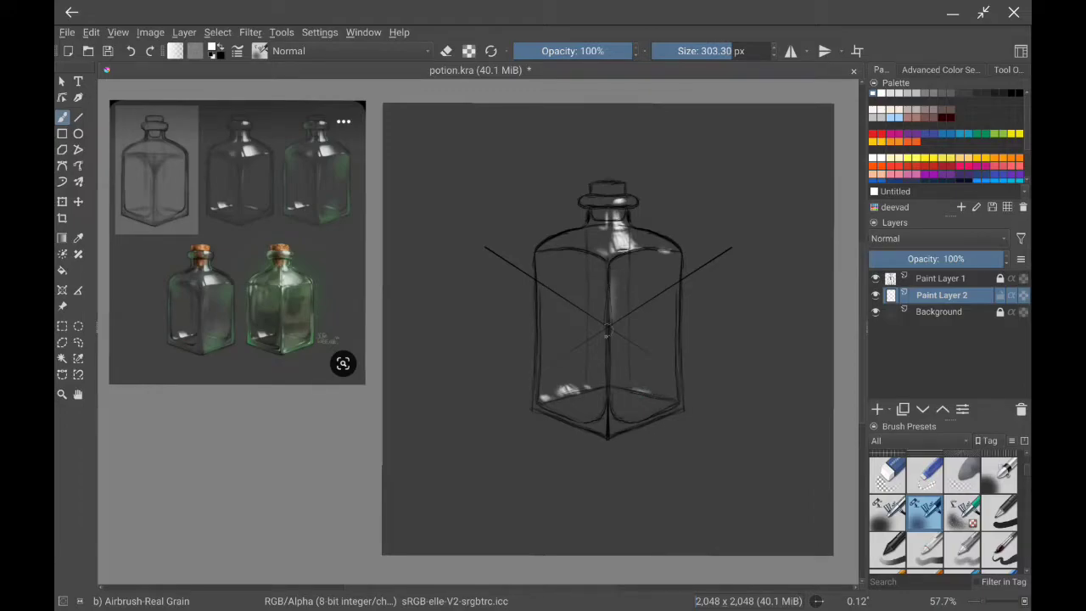
{"action": "left_click", "coordinate": [887, 513]}
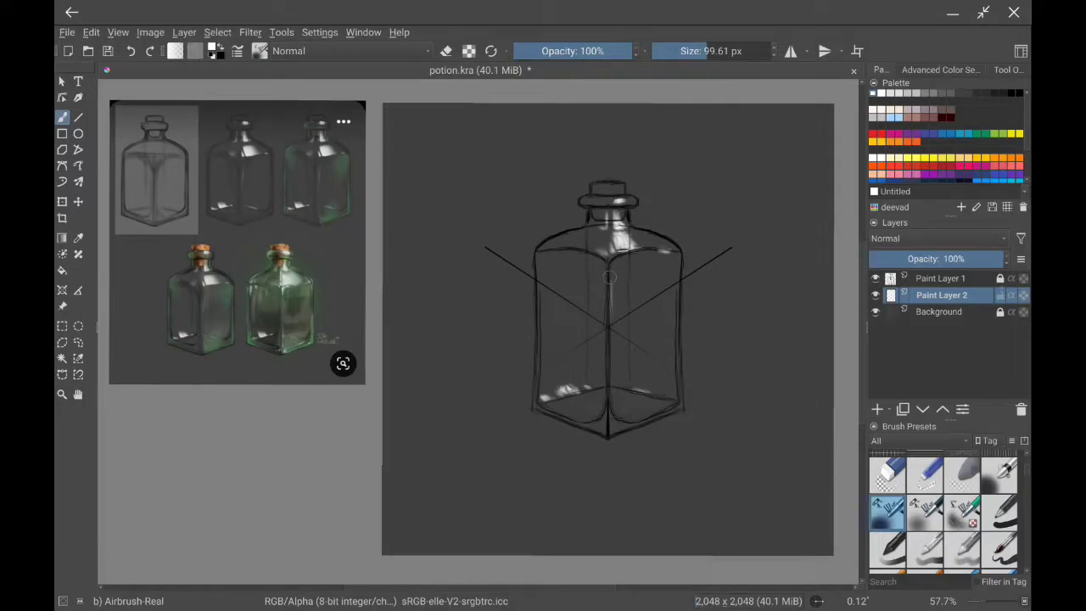
{"action": "key", "text": "Insert"}
Pick a green and try a tint on the upper-left shoulder, then undo it.
{"action": "left_click", "coordinate": [925, 509]}
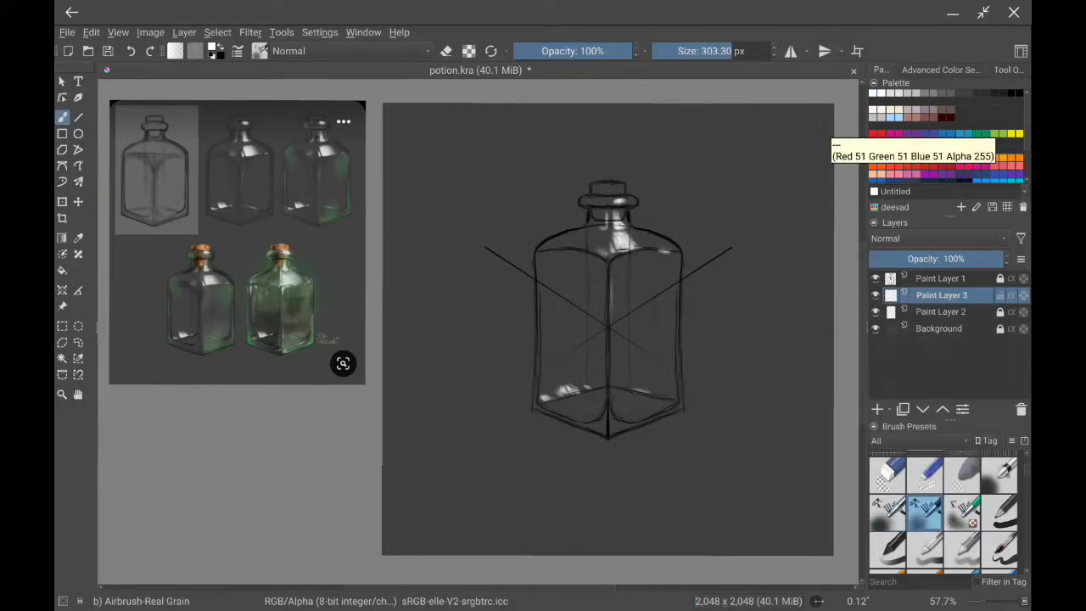
{"action": "left_click", "coordinate": [994, 133]}
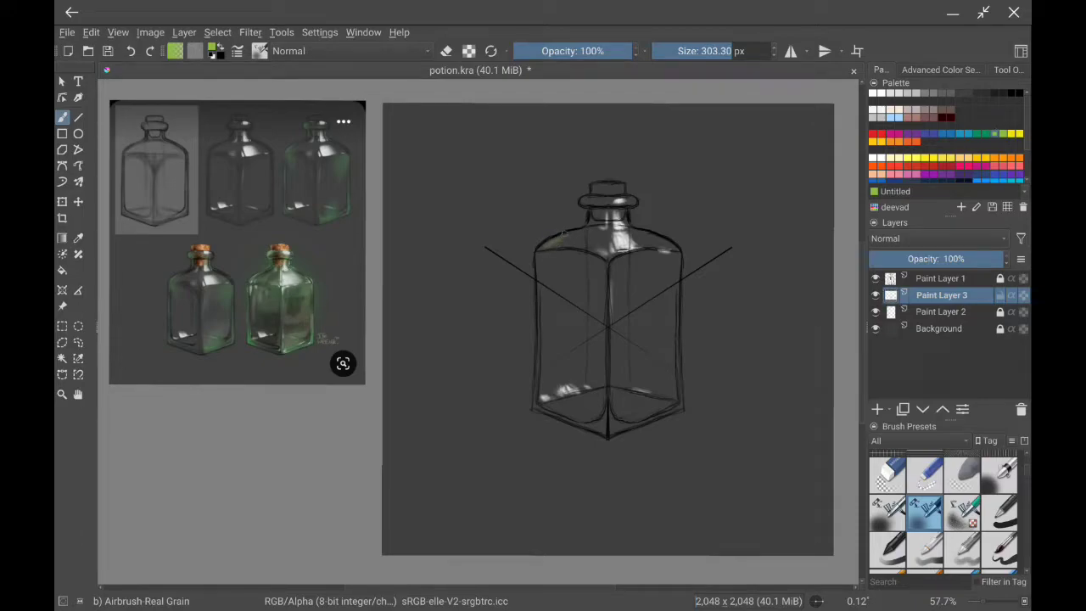
{"action": "left_click_drag", "start_coordinate": [548, 260], "coordinate": [543, 253]}
{"action": "scroll", "coordinate": [946, 135], "scroll_direction": "down", "scroll_amount": 2}
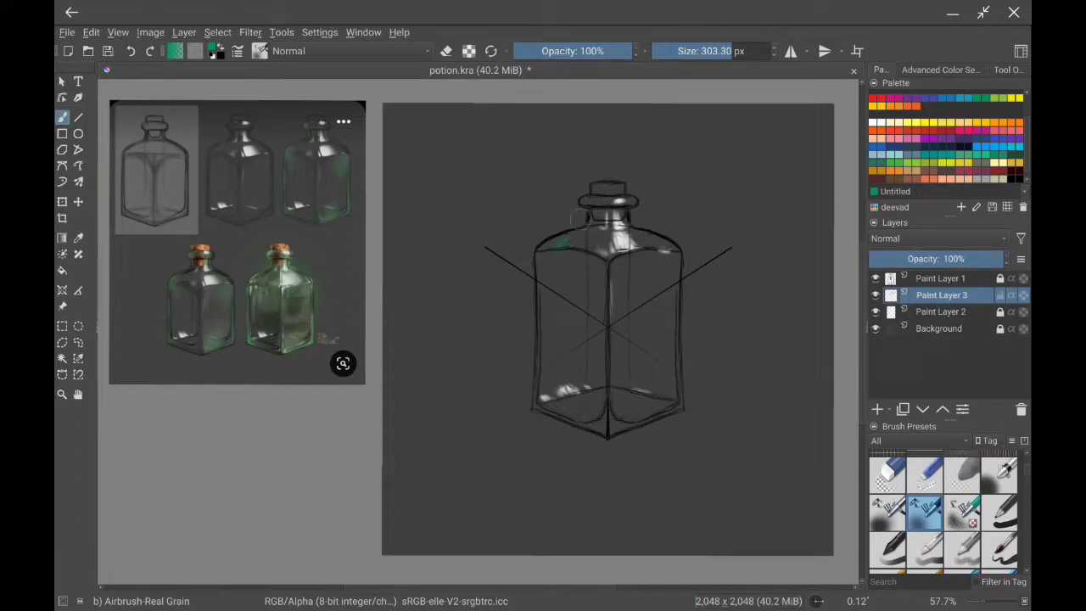
{"action": "key", "text": "ctrl+z"}
Switch to a lighter green and lay a faint stroke on the upper-left shoulder.
{"action": "left_click", "coordinate": [915, 168]}
{"action": "left_click_drag", "start_coordinate": [548, 239], "coordinate": [580, 220]}
{"action": "key", "text": "ctrl+z"}
{"action": "left_click", "coordinate": [914, 162]}
{"action": "left_click_drag", "start_coordinate": [660, 255], "coordinate": [670, 279]}
{"action": "key", "text": "ctrl+z"}
{"action": "mouse_move", "coordinate": [551, 241]}
{"action": "left_mouse_down"}
{"action": "mouse_move", "coordinate": [567, 233]}
{"action": "mouse_move", "coordinate": [553, 260]}
{"action": "left_mouse_up"}
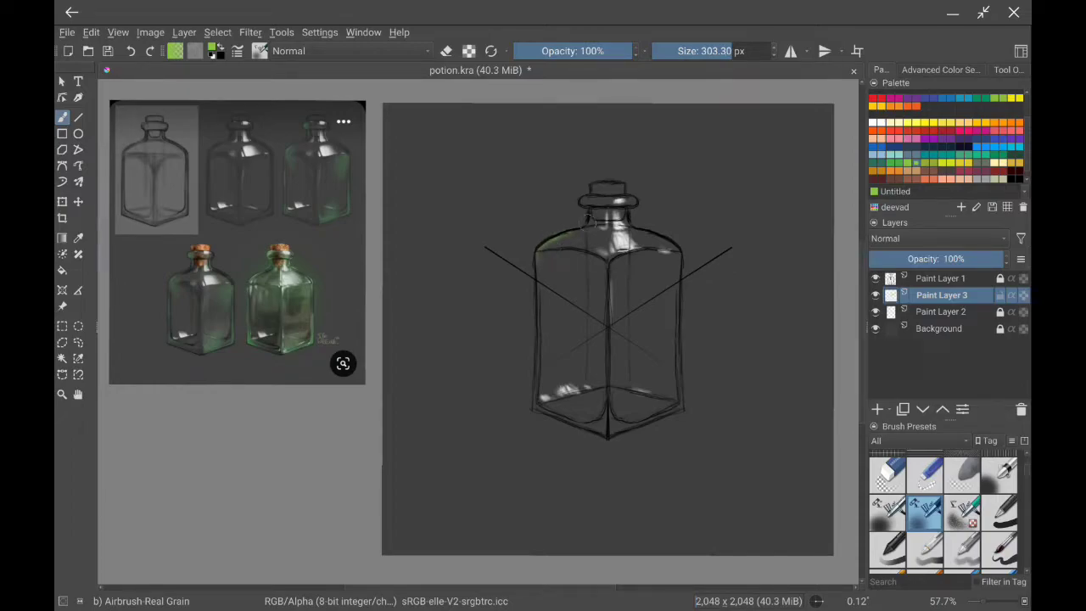
Airbrush the final green tint on the upper-left shoulder with a resized Airbrush Real.
{"action": "key", "text": "slash"}
{"action": "key", "text": "bracketleft"}
{"action": "key", "text": "bracketleft"}
{"action": "key", "text": "bracketleft"}
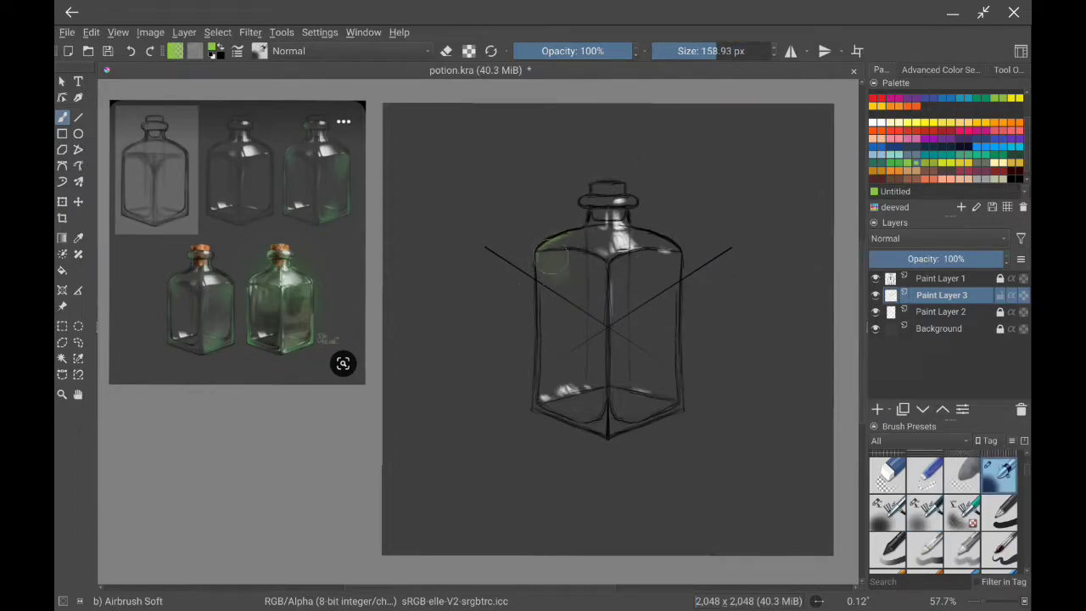
{"action": "left_click_drag", "start_coordinate": [553, 257], "coordinate": [567, 255]}
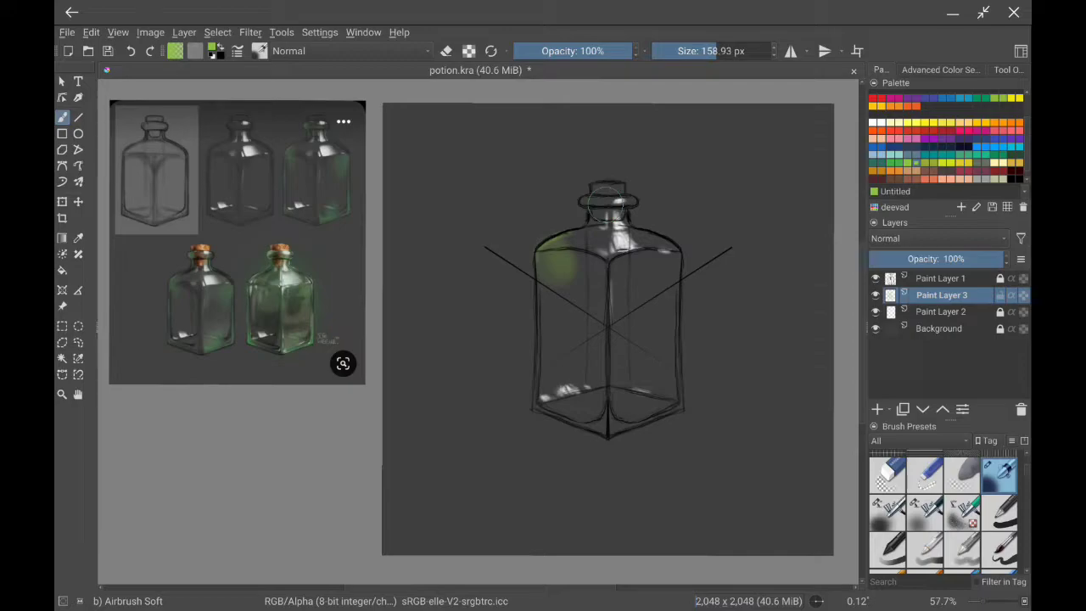
{"action": "key", "text": "ctrl+z"}
{"action": "key", "text": "ctrl+z"}
{"action": "key", "text": "slash"}
{"action": "key", "text": "bracketright"}
{"action": "key", "text": "bracketright"}
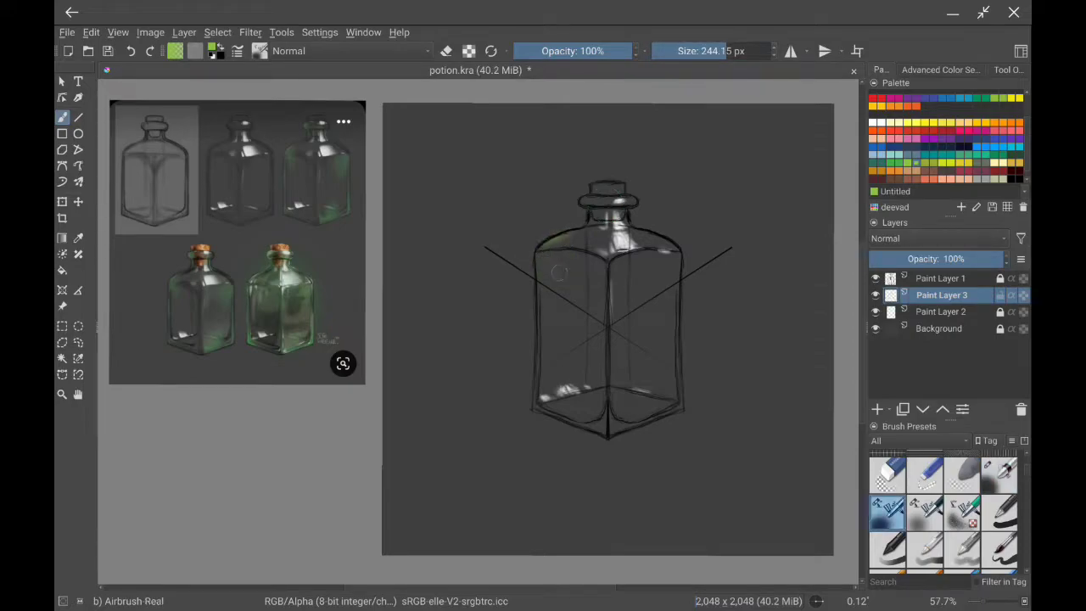
{"action": "left_click_drag", "start_coordinate": [559, 273], "coordinate": [562, 261]}
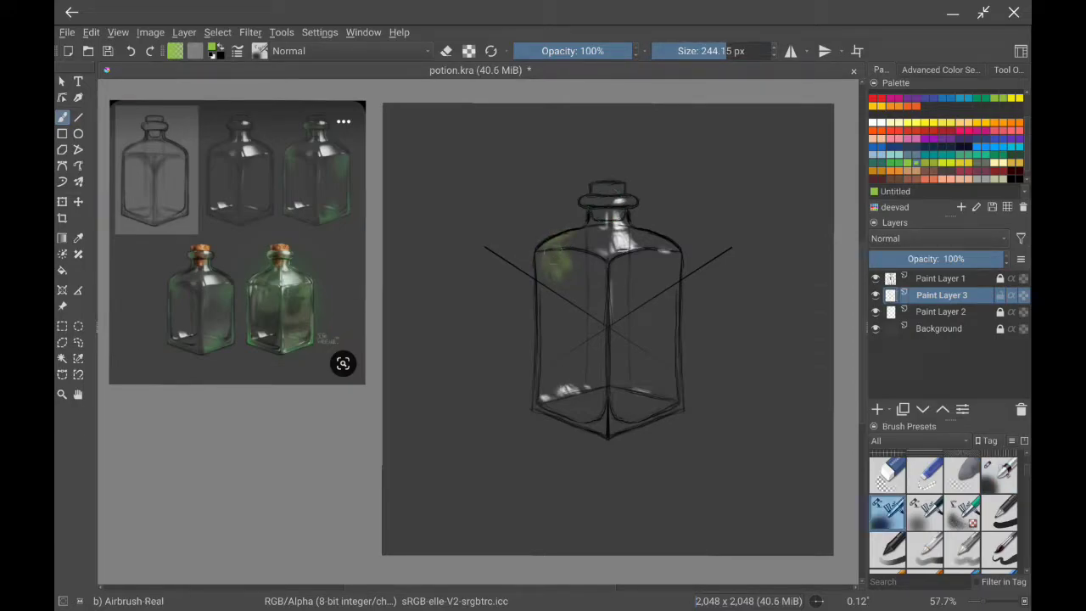
{"action": "left_click", "coordinate": [917, 581]}
Smudge the left-shoulder green tint with the smaller Texture Impressionism Wet Blend brush.
{"action": "type", "text": "blend"}
{"action": "left_click", "coordinate": [962, 504]}
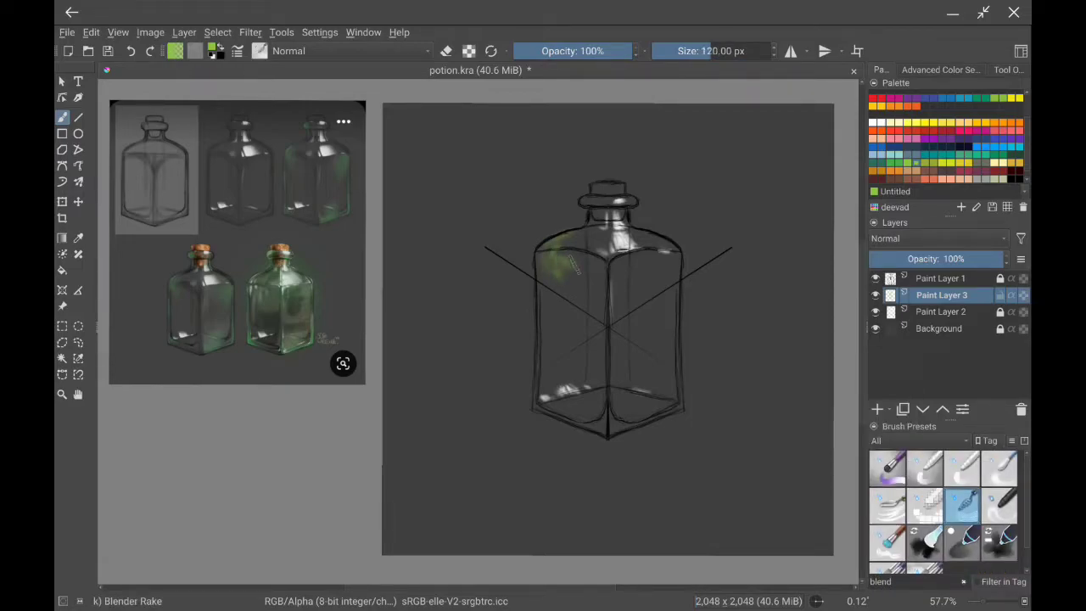
{"action": "scroll", "coordinate": [941, 509], "scroll_direction": "down", "scroll_amount": 1}
{"action": "left_click", "coordinate": [925, 554]}
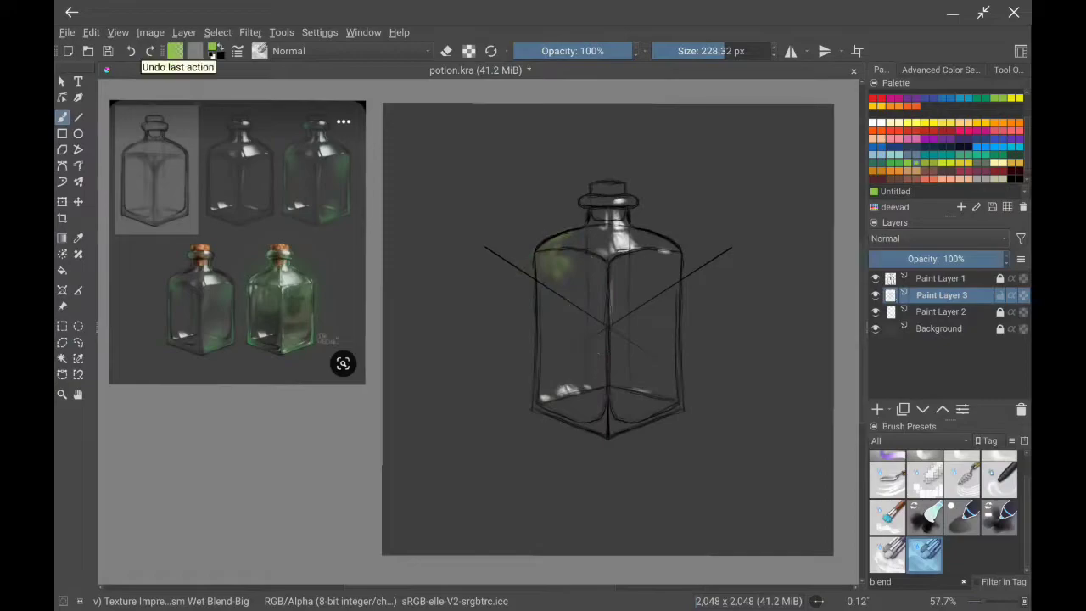
{"action": "left_click", "coordinate": [886, 553]}
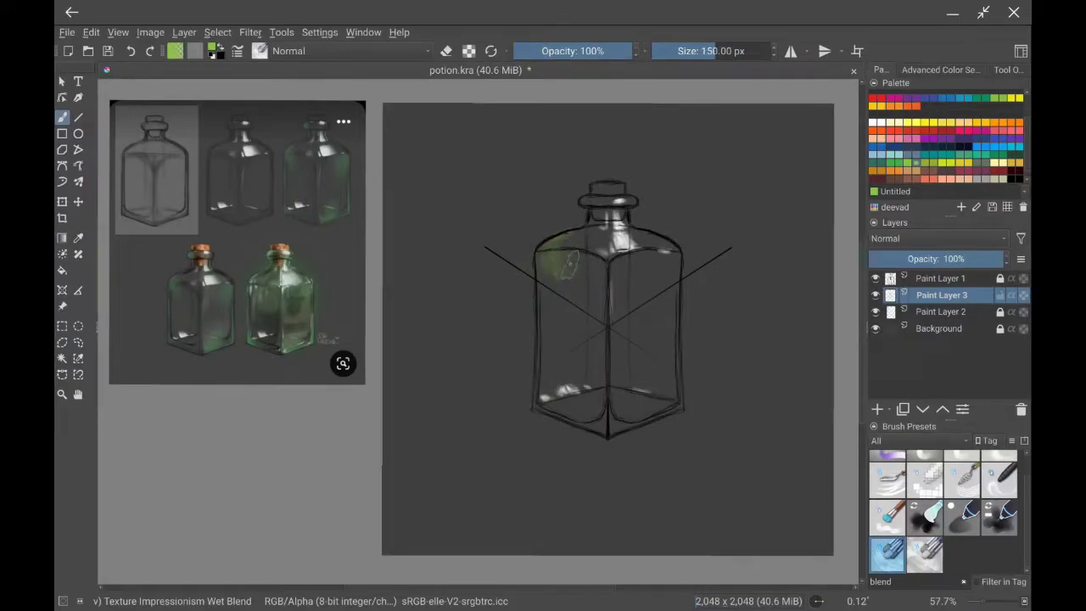
{"action": "mouse_move", "coordinate": [577, 274]}
{"action": "left_mouse_down"}
{"action": "mouse_move", "coordinate": [553, 283]}
{"action": "mouse_move", "coordinate": [585, 288]}
{"action": "left_mouse_up"}
{"action": "mouse_move", "coordinate": [563, 246]}
{"action": "left_mouse_down"}
{"action": "mouse_move", "coordinate": [585, 288]}
{"action": "mouse_move", "coordinate": [570, 259]}
{"action": "left_mouse_up"}
{"action": "mouse_move", "coordinate": [569, 299]}
{"action": "left_mouse_down"}
{"action": "mouse_move", "coordinate": [567, 247]}
{"action": "mouse_move", "coordinate": [580, 297]}
{"action": "left_mouse_up"}
{"action": "mouse_move", "coordinate": [569, 250]}
{"action": "left_mouse_down"}
{"action": "mouse_move", "coordinate": [550, 331]}
{"action": "mouse_move", "coordinate": [536, 248]}
{"action": "left_mouse_up"}
With Airbrush Real, paint faint light strokes down the bottle's left and right edges.
{"action": "left_click", "coordinate": [962, 581]}
{"action": "scroll", "coordinate": [912, 522], "scroll_direction": "down", "scroll_amount": 2}
{"action": "left_click", "coordinate": [887, 527]}
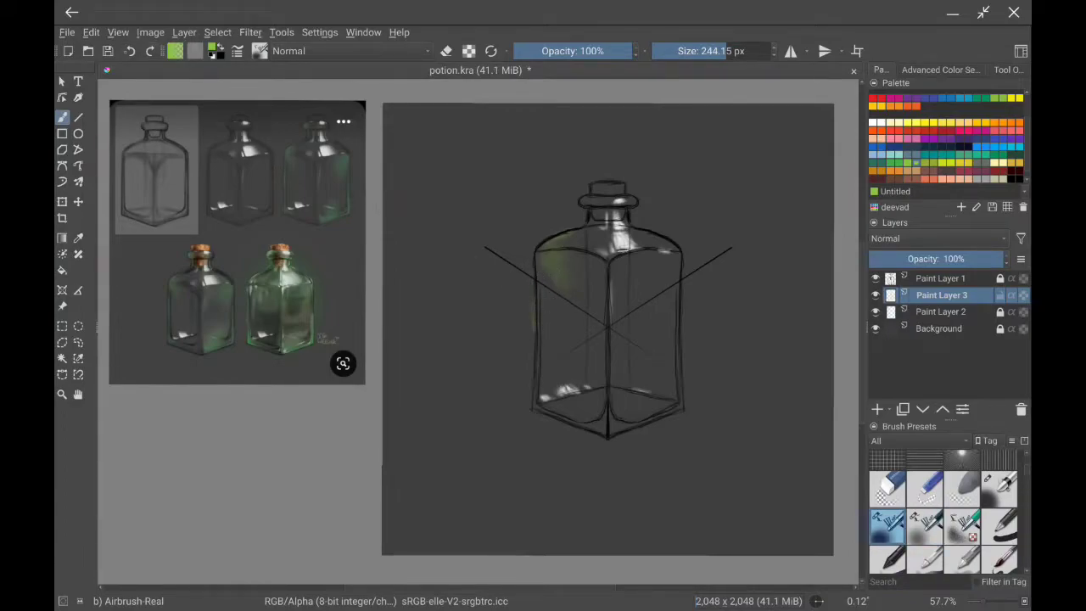
{"action": "left_click_drag", "start_coordinate": [536, 297], "coordinate": [536, 373]}
{"action": "key", "text": "bracketleft"}
{"action": "key", "text": "bracketleft"}
{"action": "key", "text": "bracketleft"}
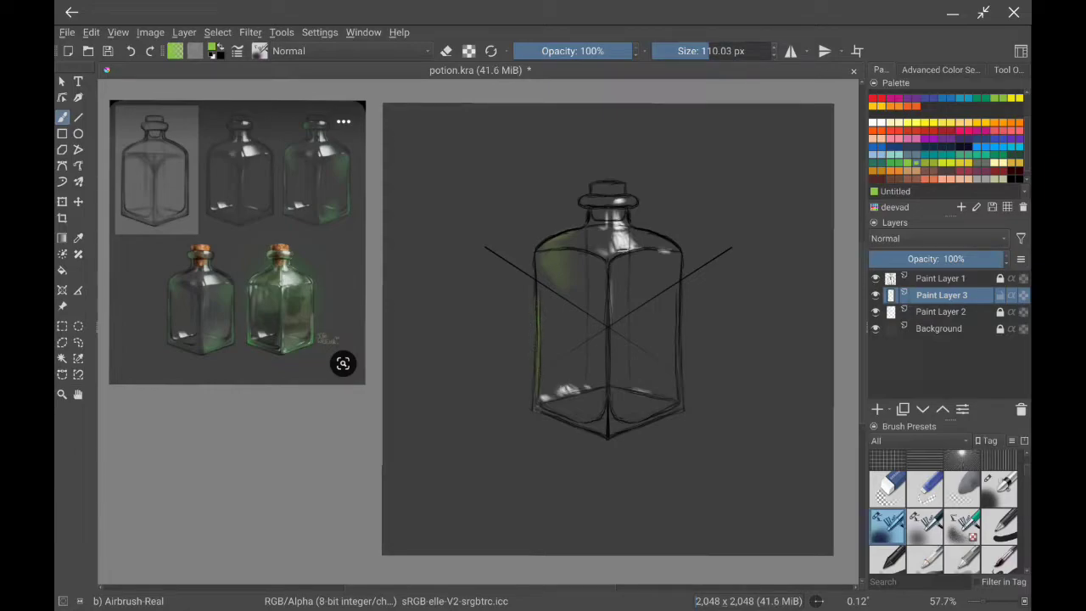
{"action": "left_click_drag", "start_coordinate": [679, 395], "coordinate": [677, 327]}
Brighten the bottom-right corner and bottom point, and tint the bottom-left edge green.
{"action": "left_click_drag", "start_coordinate": [683, 405], "coordinate": [655, 418]}
{"action": "left_click_drag", "start_coordinate": [580, 423], "coordinate": [543, 411]}
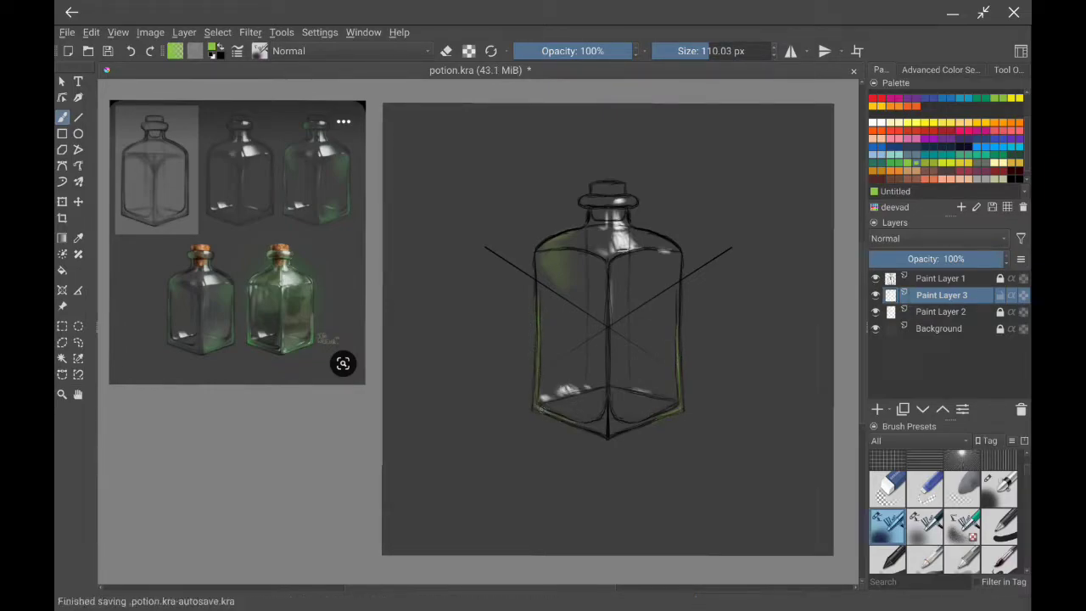
{"action": "key", "text": "bracketright"}
{"action": "key", "text": "bracketright"}
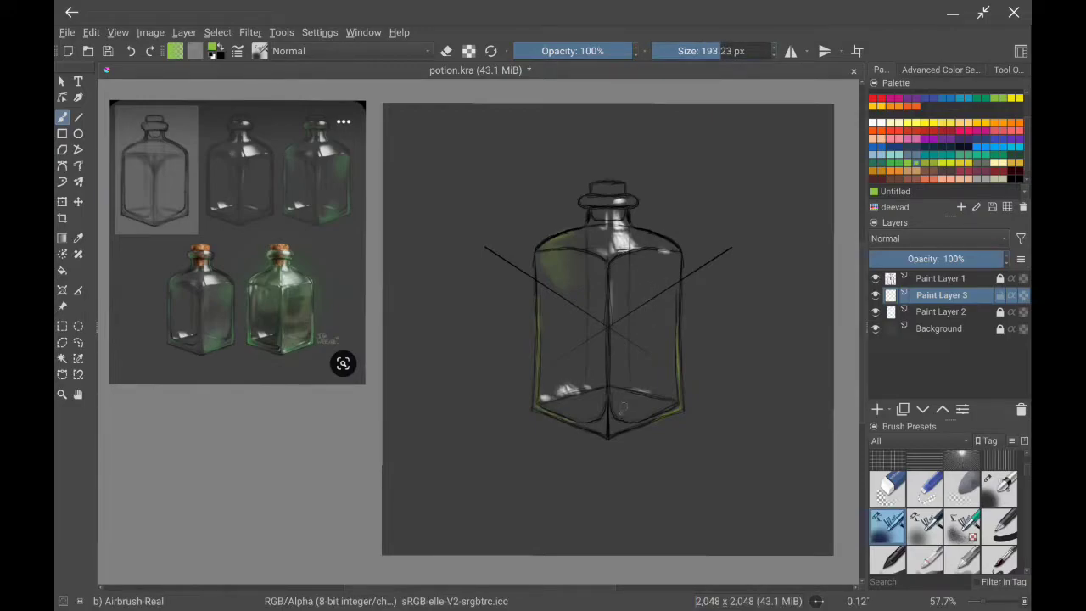
{"action": "mouse_move", "coordinate": [609, 422]}
{"action": "left_mouse_down"}
{"action": "mouse_move", "coordinate": [652, 416]}
{"action": "mouse_move", "coordinate": [648, 403]}
{"action": "left_mouse_up"}
{"action": "key", "text": "bracketright"}
{"action": "key", "text": "bracketright"}
{"action": "key", "text": "bracketright"}
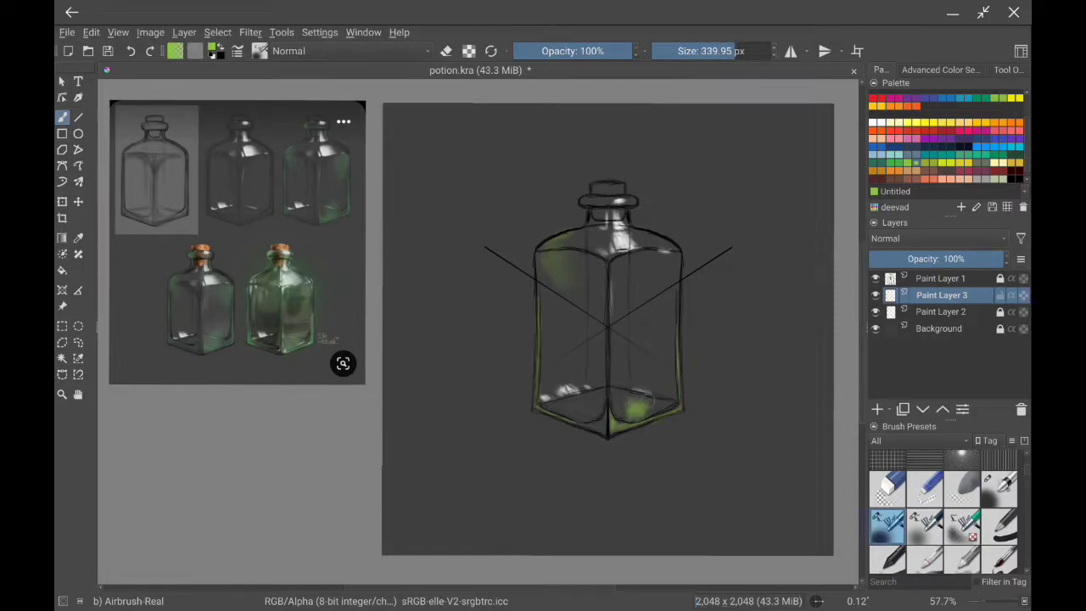
Smear the green highlights at the lower-right base with the Wet Blend brush.
{"action": "type", "text": "blend"}
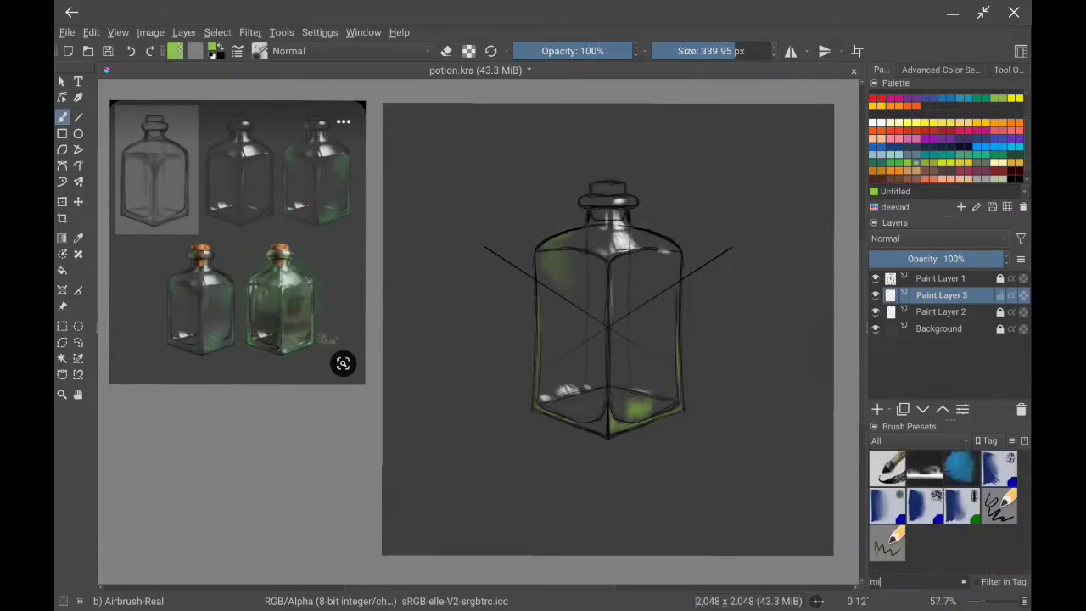
{"action": "left_click", "coordinate": [887, 553]}
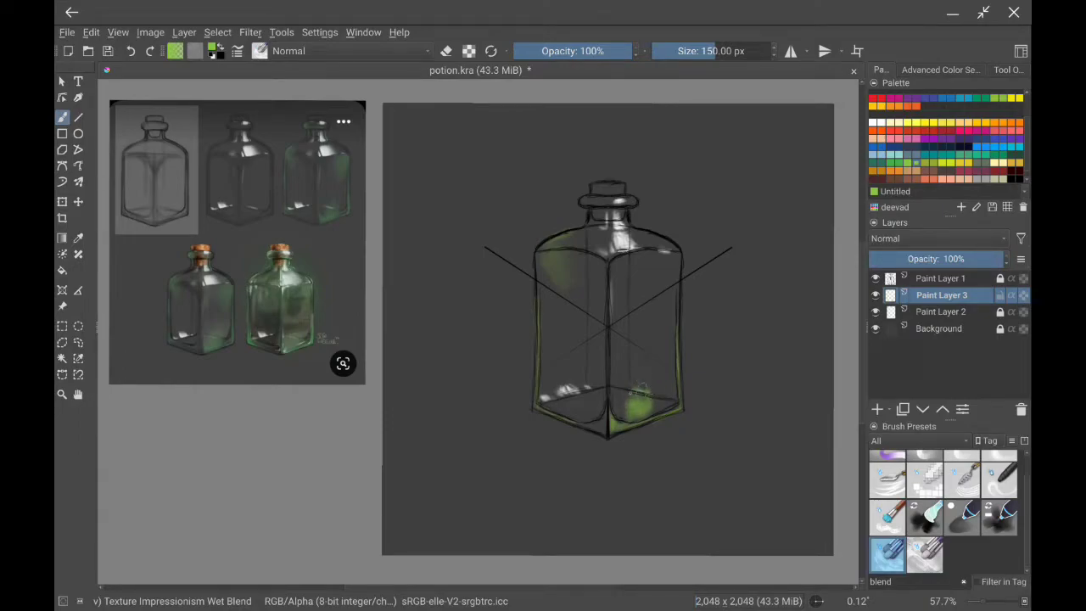
{"action": "mouse_move", "coordinate": [641, 387]}
{"action": "left_mouse_down"}
{"action": "mouse_move", "coordinate": [637, 405]}
{"action": "mouse_move", "coordinate": [655, 391]}
{"action": "mouse_move", "coordinate": [646, 407]}
{"action": "left_mouse_up"}
{"action": "left_click_drag", "start_coordinate": [665, 367], "coordinate": [645, 403]}
Paint a soft green glow on the right shoulder with a larger Airbrush Real Grain.
{"action": "key", "text": "slash"}
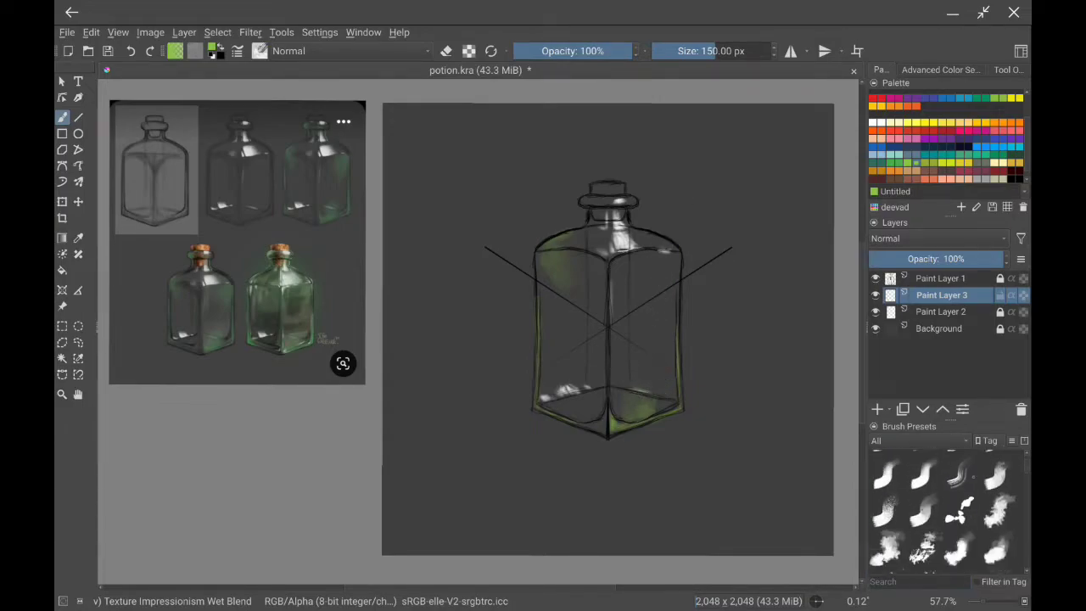
{"action": "key", "text": "period"}
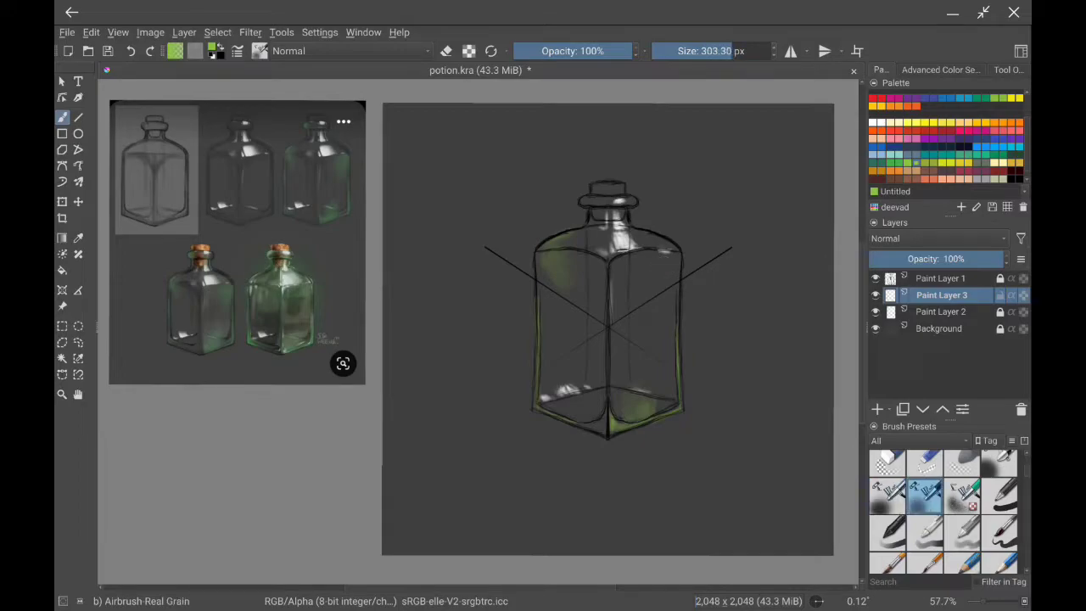
{"action": "key", "text": "bracketright"}
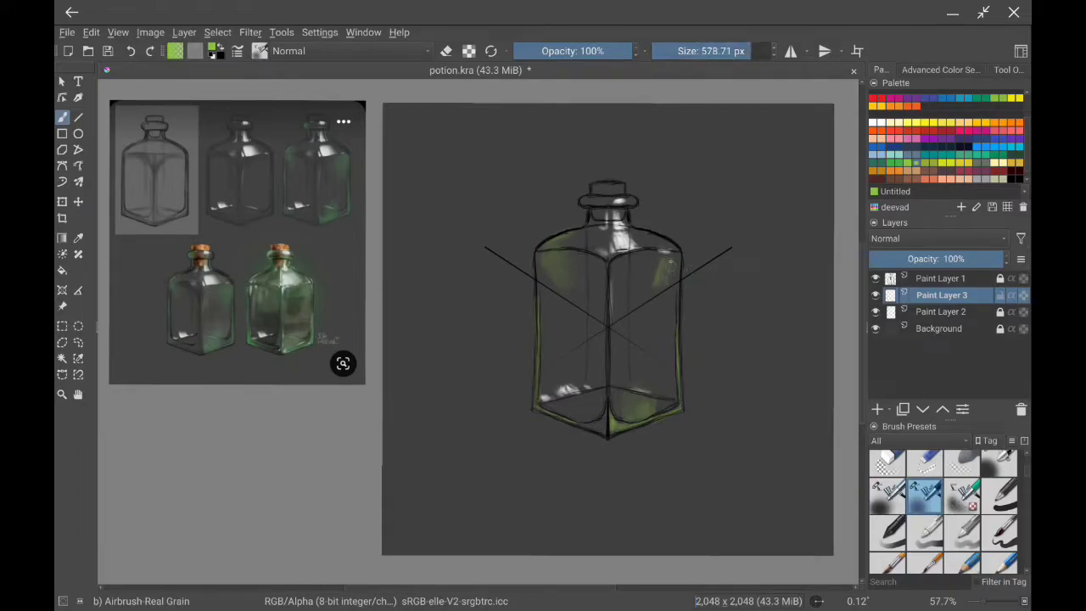
{"action": "left_click_drag", "start_coordinate": [670, 285], "coordinate": [659, 254]}
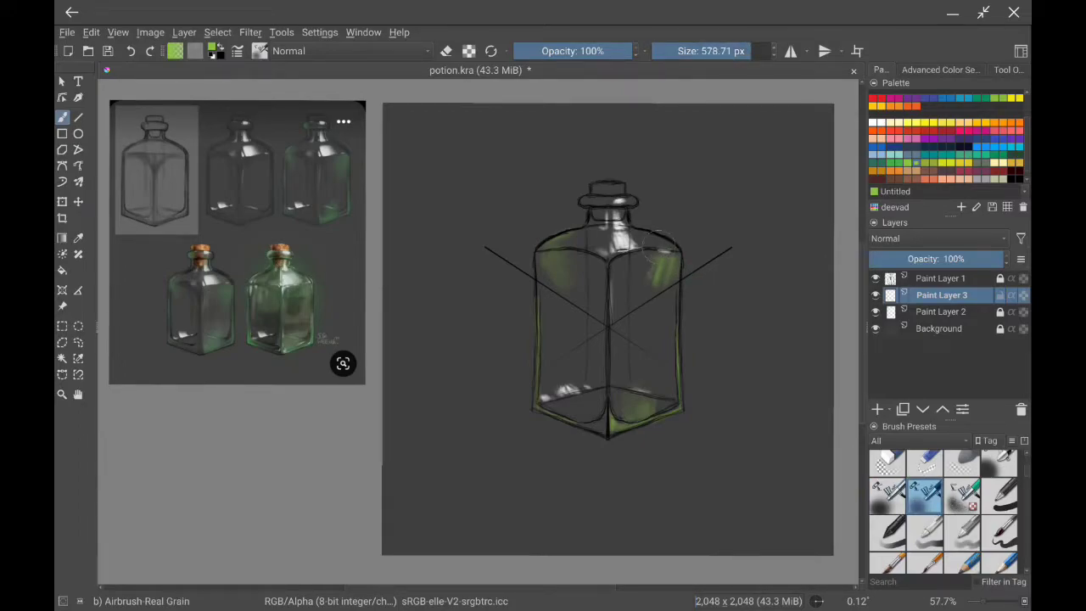
Lighten the bottle's collar with Airbrush Real Grain at roughly half size.
{"action": "left_click", "coordinate": [899, 582]}
{"action": "type", "text": "blen"}
{"action": "left_click", "coordinate": [998, 468]}
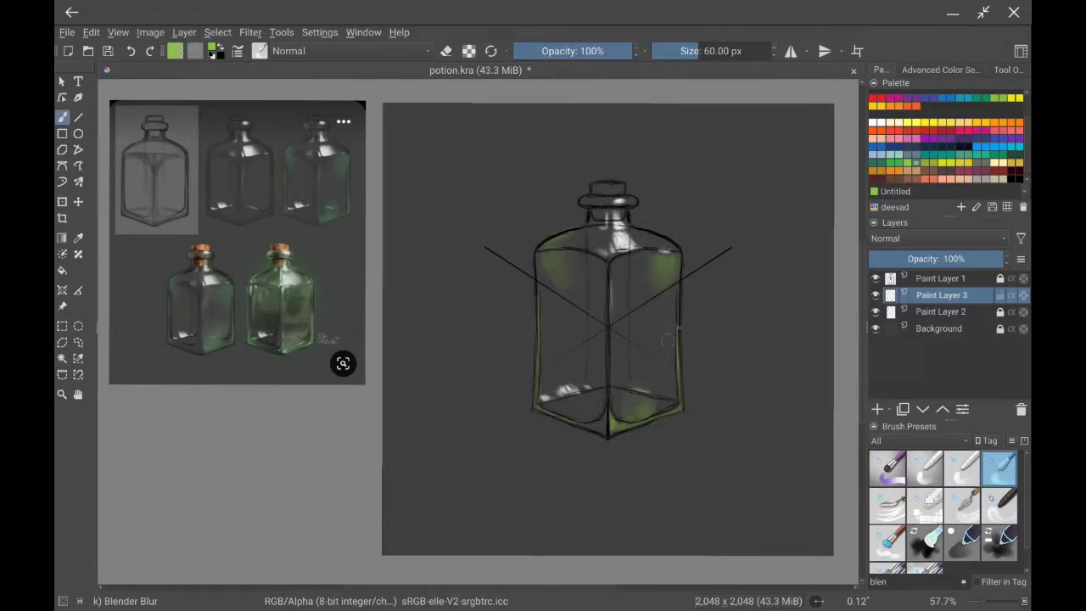
{"action": "left_click", "coordinate": [963, 581]}
{"action": "scroll", "coordinate": [942, 509], "scroll_direction": "down", "scroll_amount": 2}
{"action": "left_click", "coordinate": [925, 499]}
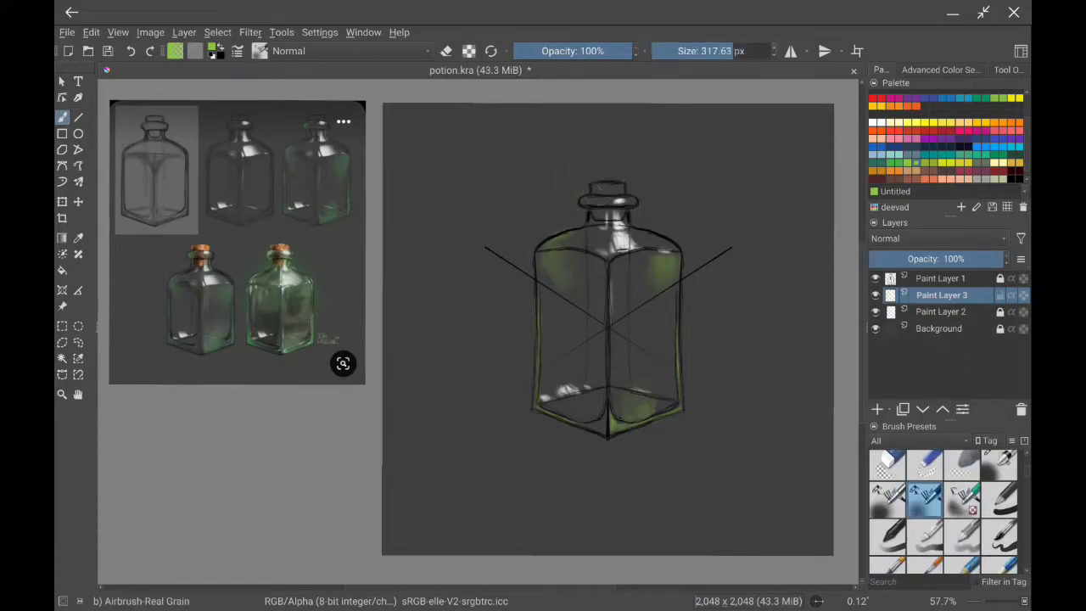
{"action": "key", "text": "bracketleft"}
{"action": "key", "text": "bracketleft"}
{"action": "key", "text": "bracketleft"}
{"action": "left_click_drag", "start_coordinate": [628, 212], "coordinate": [630, 216]}
Toggle the paint colour between light grey and green, and pick the Blender Blur preset.
{"action": "left_click", "coordinate": [608, 176], "text": "ctrl"}
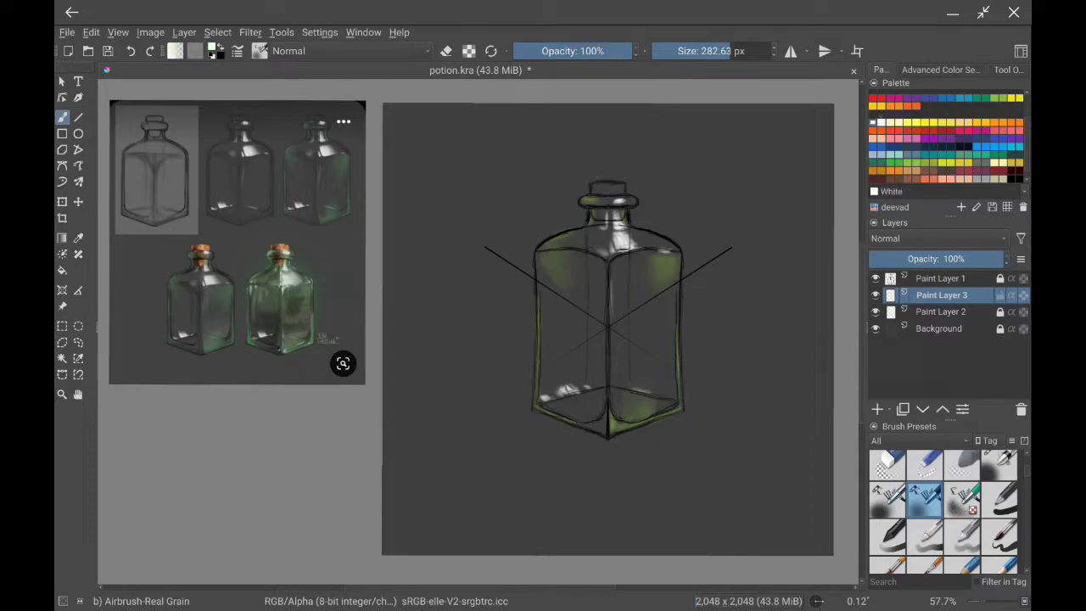
{"action": "left_click", "coordinate": [616, 170], "text": "ctrl"}
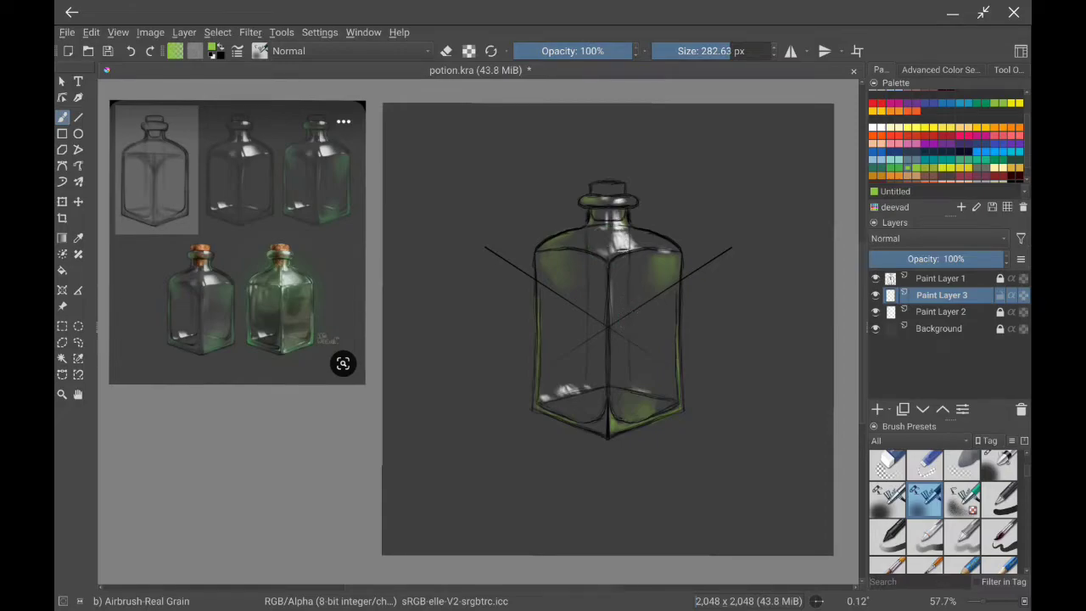
{"action": "left_click", "coordinate": [907, 581]}
{"action": "type", "text": "blend"}
{"action": "left_click", "coordinate": [998, 467]}
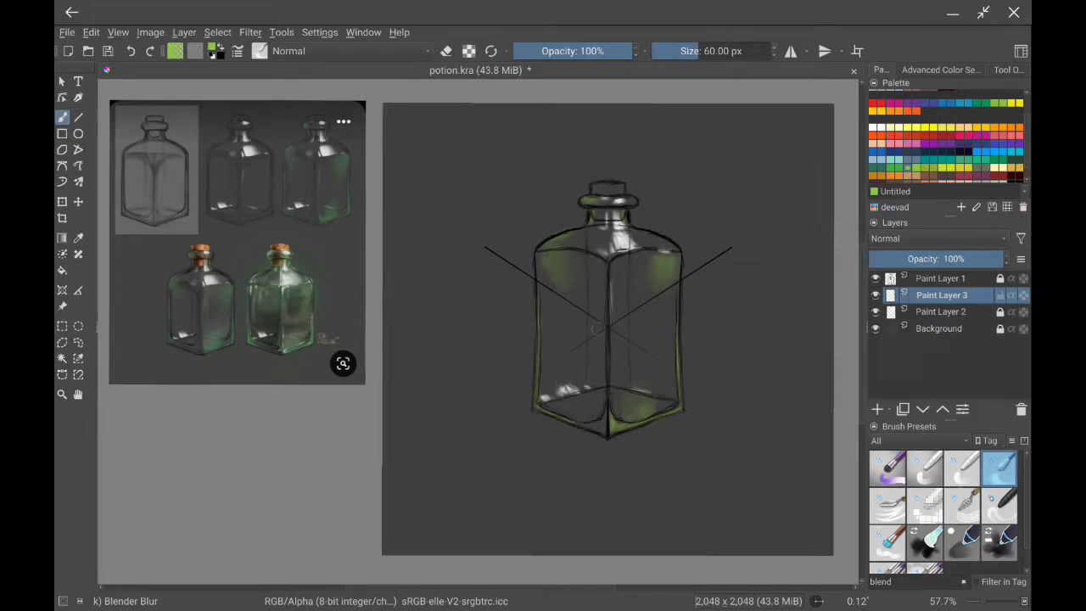
On Paint Layer 2, blend a small white highlight at the lower left using Wet Blend.
{"action": "key", "text": "/"}
{"action": "key", "text": "period"}
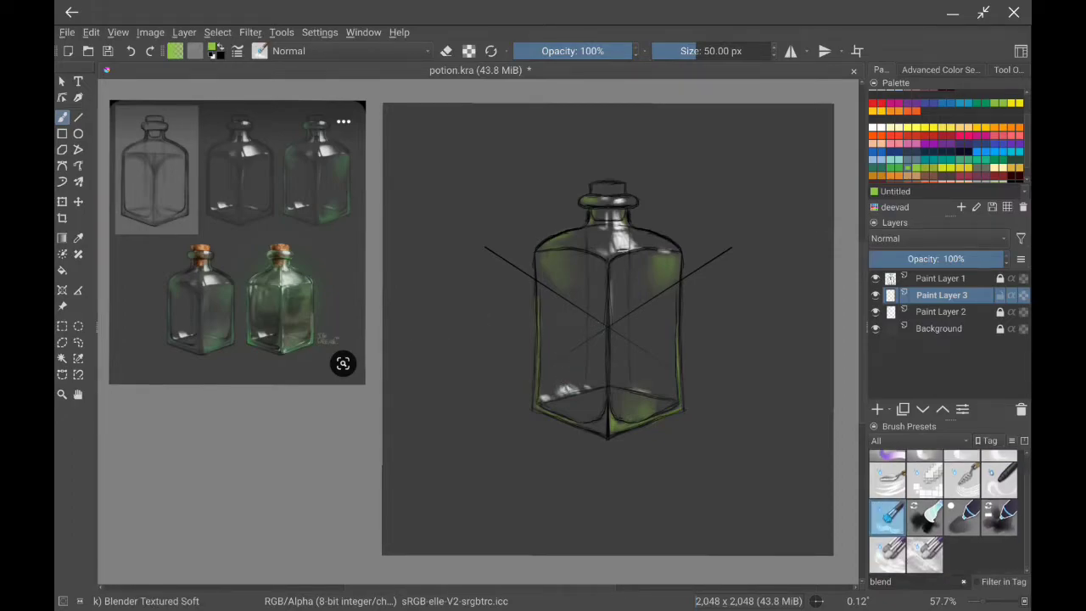
{"action": "key", "text": "period"}
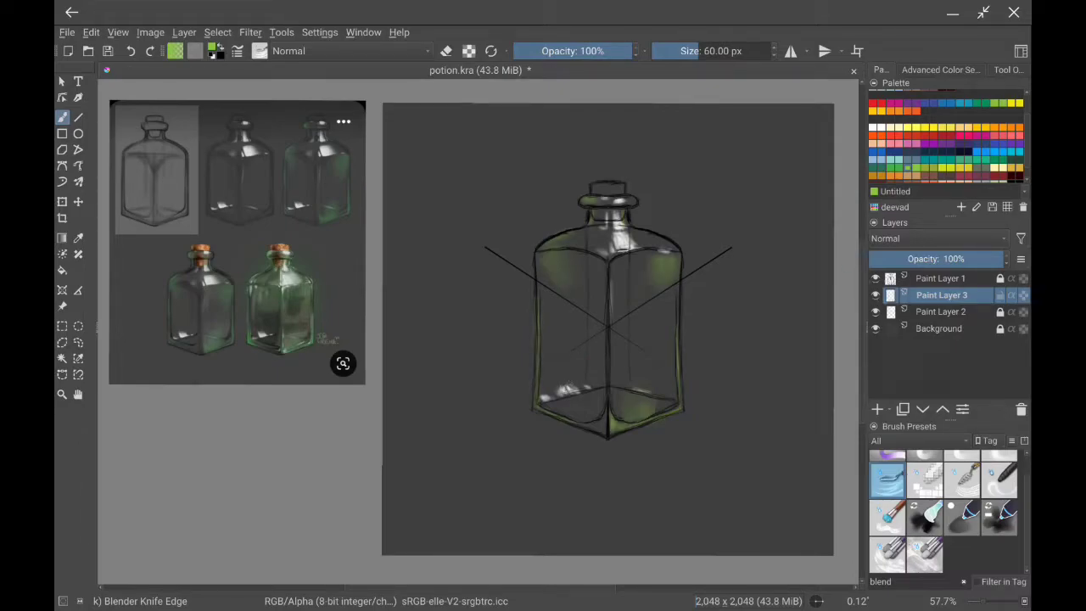
{"action": "key", "text": "Page_Down"}
{"action": "key", "text": "comma"}
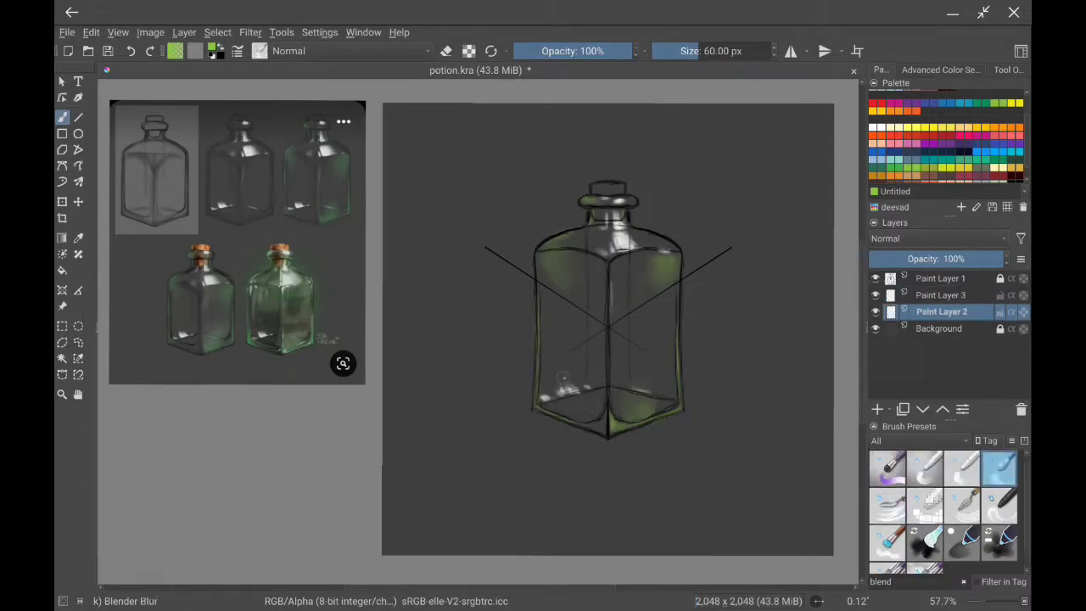
{"action": "key", "text": "period"}
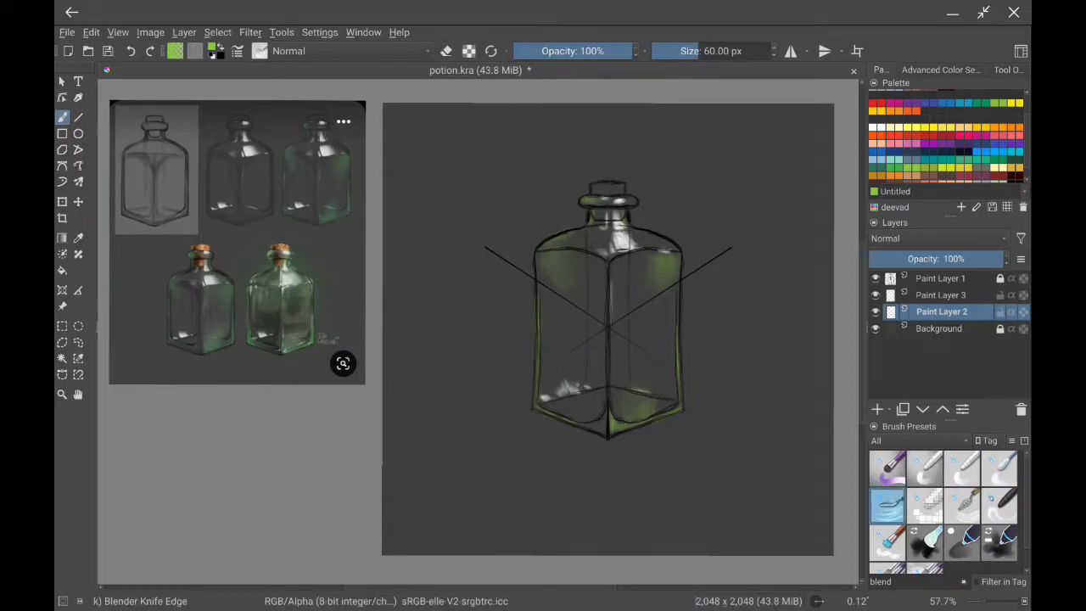
{"action": "key", "text": "slash"}
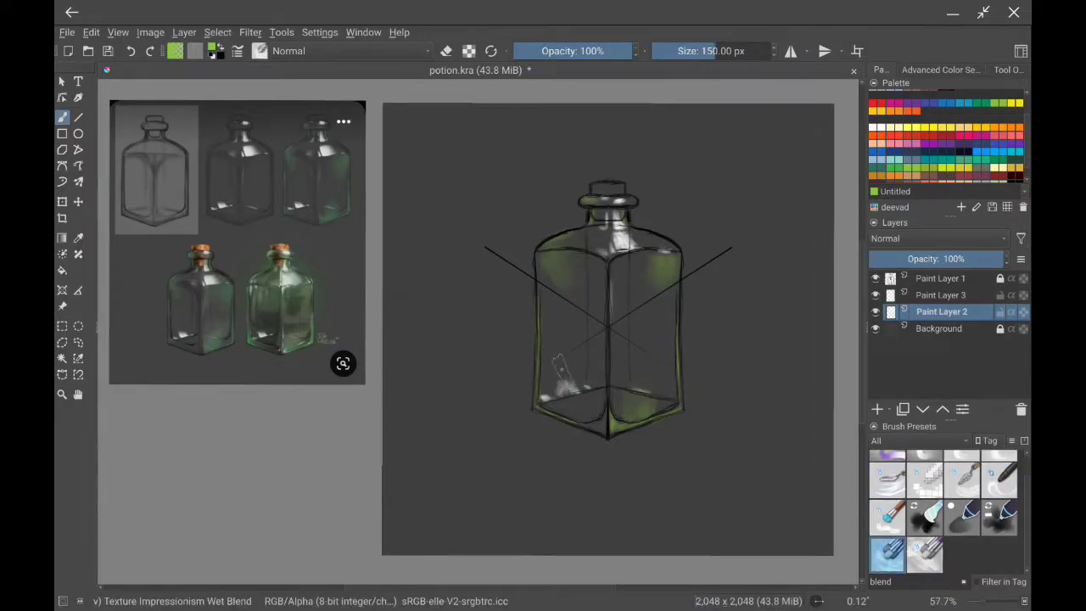
{"action": "key", "text": "slash"}
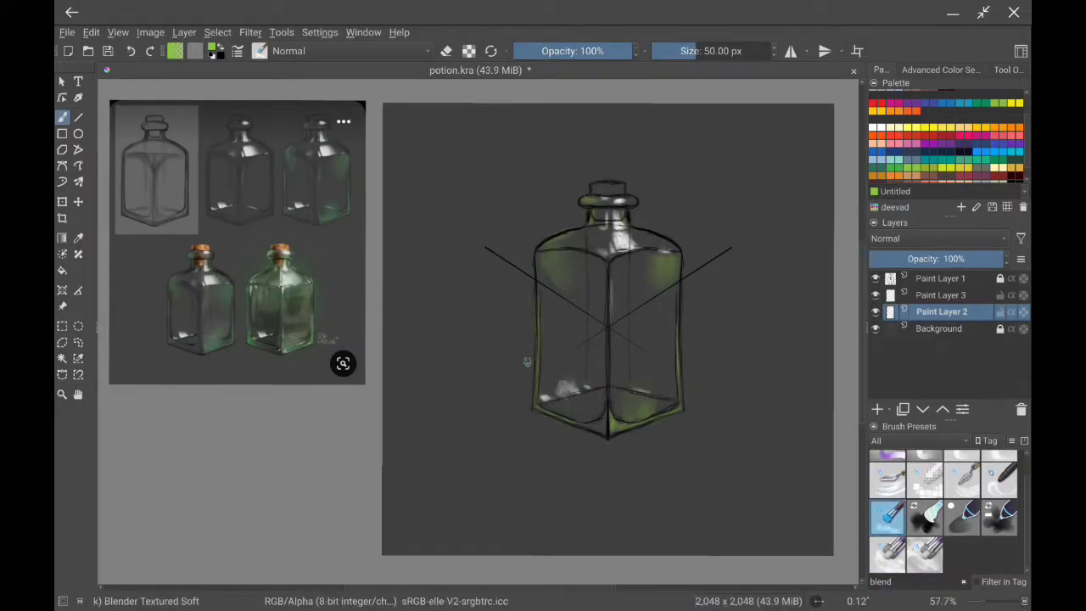
{"action": "key", "text": "slash"}
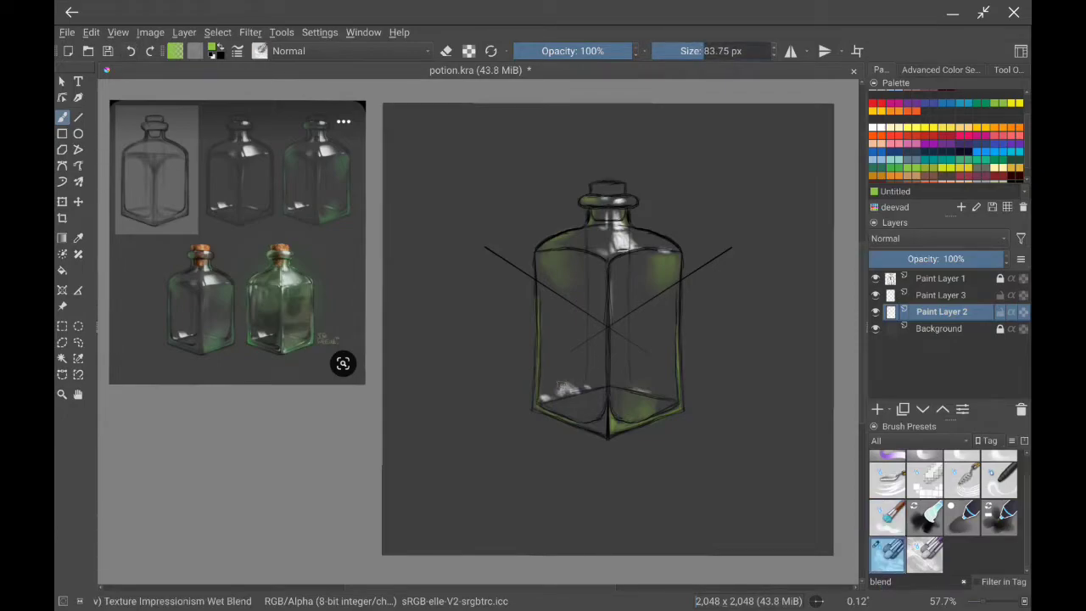
{"action": "left_click_drag", "start_coordinate": [577, 390], "coordinate": [567, 382]}
Reactivate Paint Layer 3, save potion.kra, and reselect Airbrush Real Grain.
{"action": "left_click", "coordinate": [942, 295]}
{"action": "key", "text": "ctrl+s"}
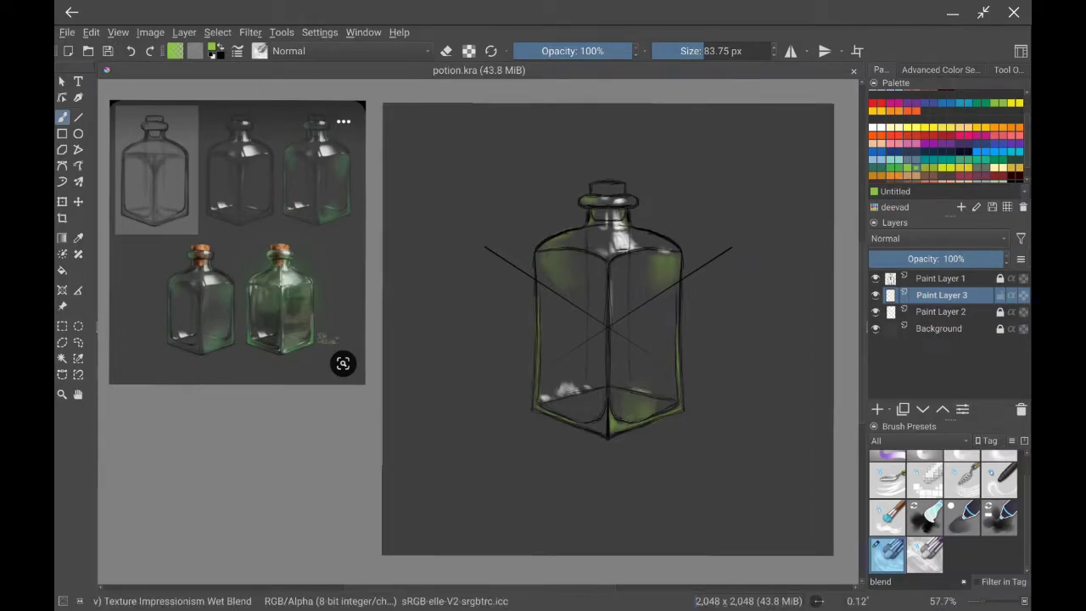
{"action": "left_click", "coordinate": [963, 581]}
{"action": "left_click", "coordinate": [924, 488]}
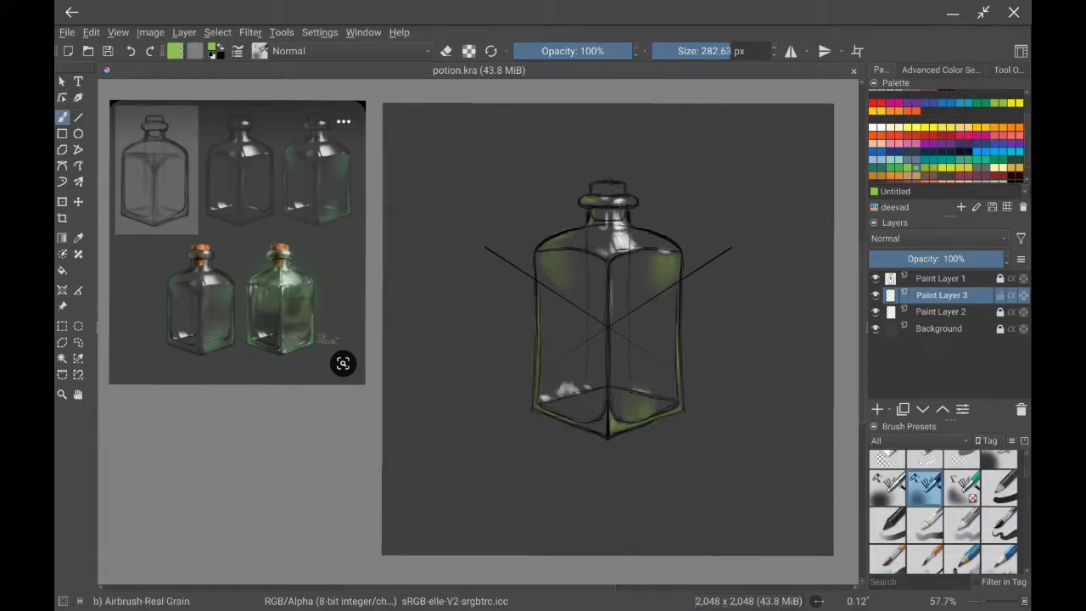
Clean up the top of the cork in eraser mode, then reselect Paint Layer 3.
{"action": "left_click_drag", "start_coordinate": [617, 194], "coordinate": [629, 202]}
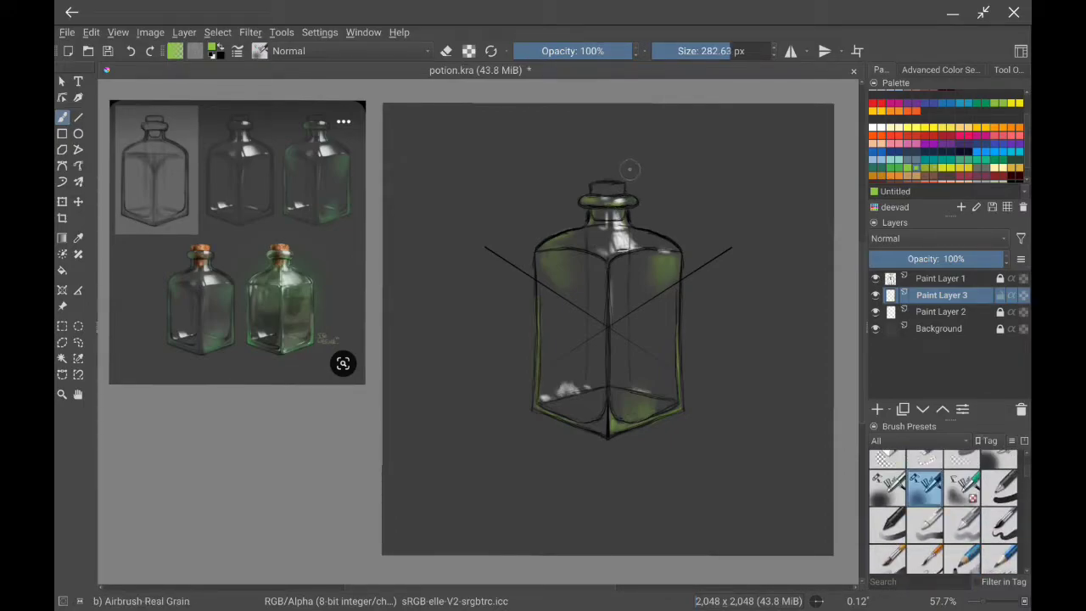
{"action": "key", "text": "e"}
{"action": "key", "text": "e"}
{"action": "left_click", "coordinate": [829, 384]}
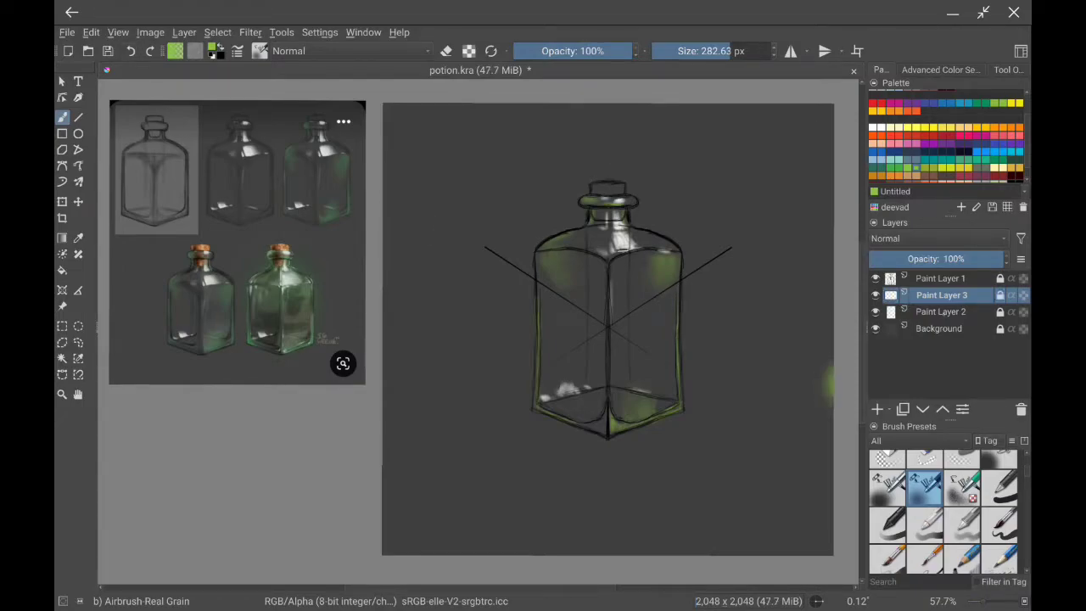
{"action": "left_click", "coordinate": [933, 330]}
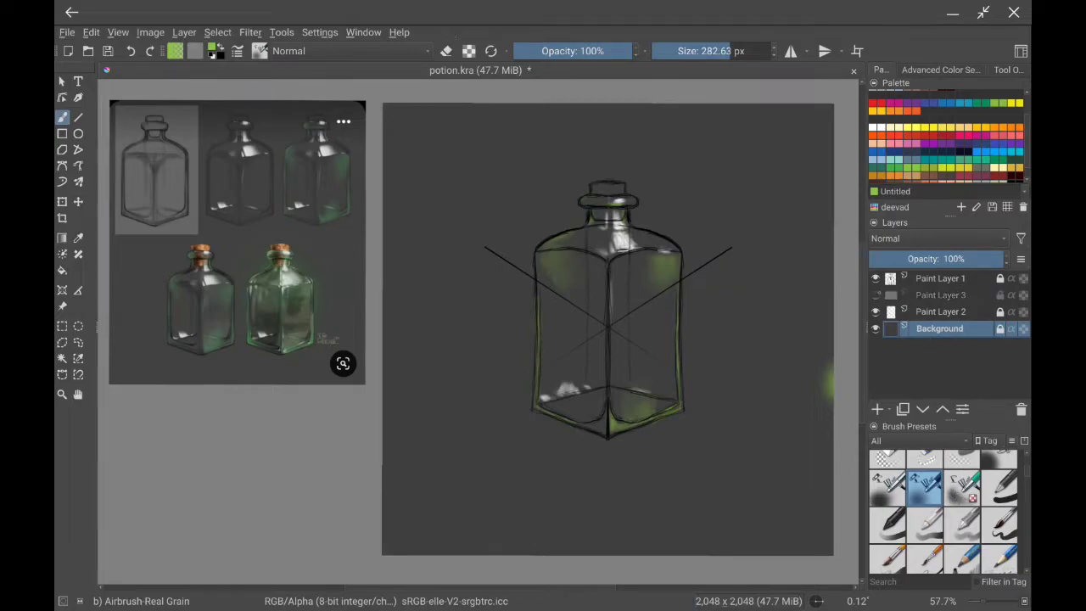
{"action": "left_click", "coordinate": [941, 295]}
Erase the green dab at the canvas's right edge and add Paint Layer 4 above Paint Layer 3.
{"action": "key", "text": "e"}
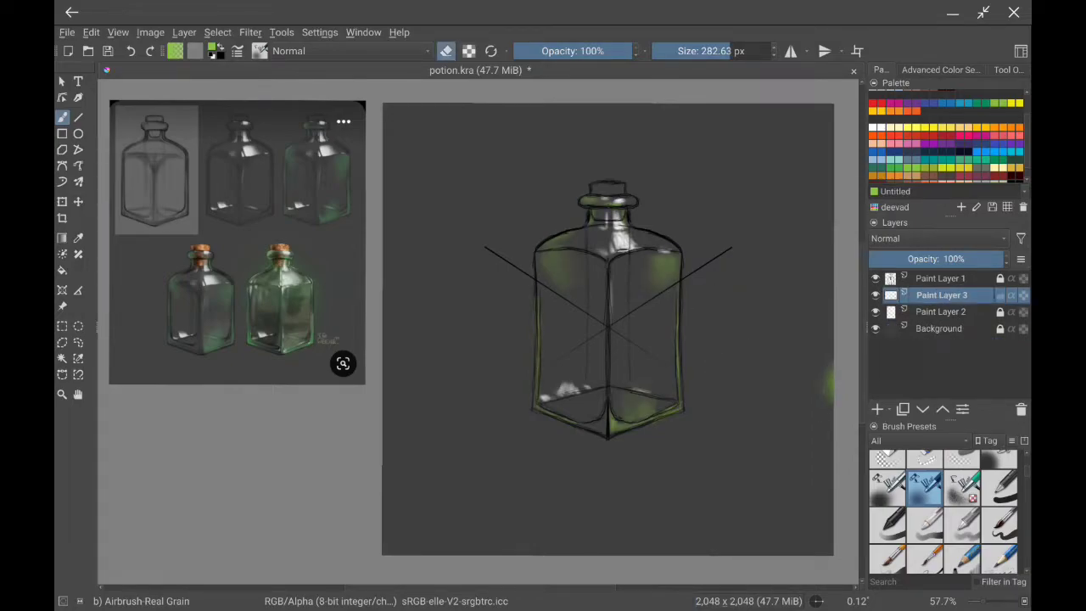
{"action": "key", "text": "/"}
{"action": "left_click", "coordinate": [828, 382]}
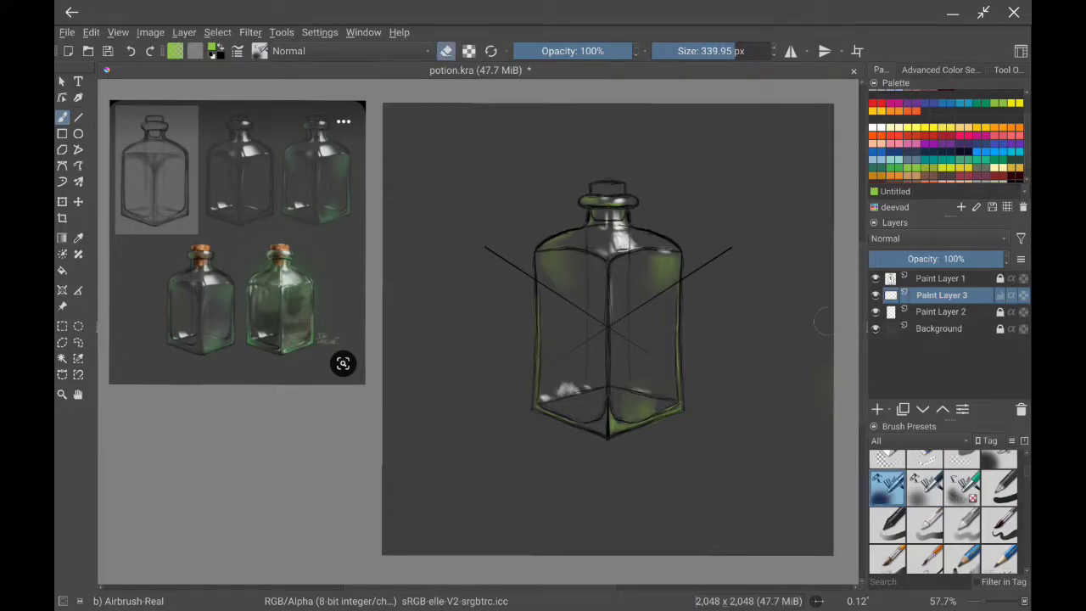
{"action": "key", "text": "Page_Down"}
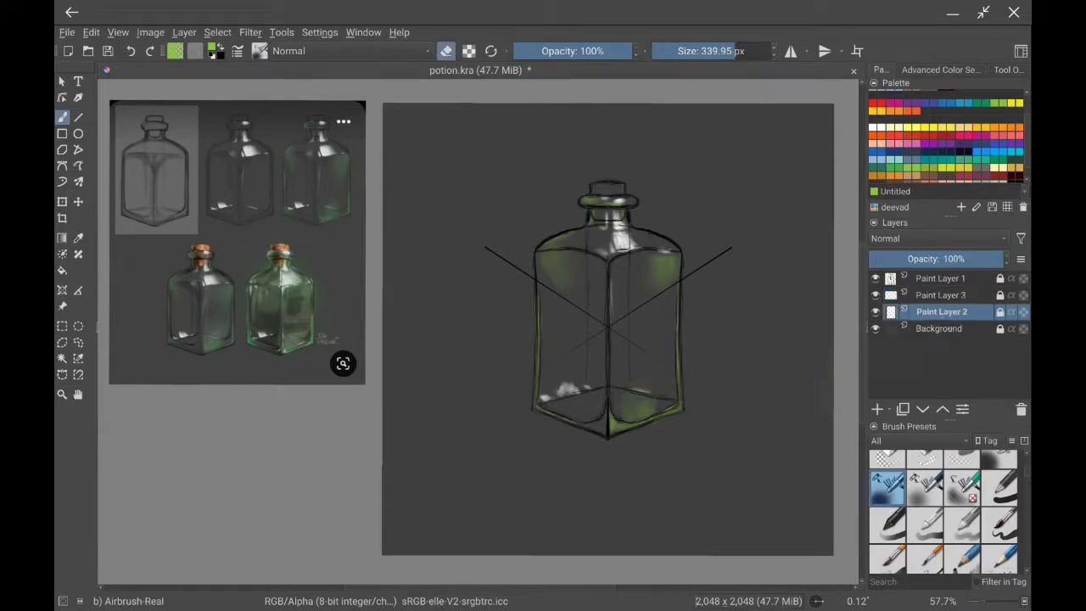
{"action": "key", "text": "Page_Down"}
{"action": "key", "text": "Page_Up"}
{"action": "key", "text": "Page_Up"}
{"action": "key", "text": "Insert"}
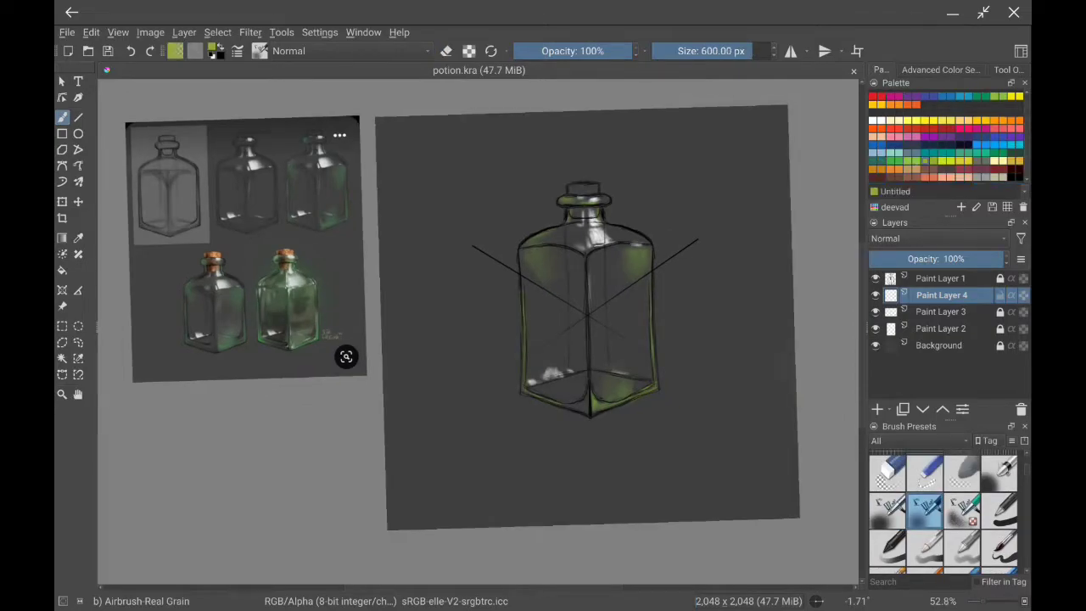
Try and undo faint airbrush strokes on the bottle, briefly hiding Paint Layer 3 to compare.
{"action": "left_click_drag", "start_coordinate": [521, 248], "coordinate": [520, 259]}
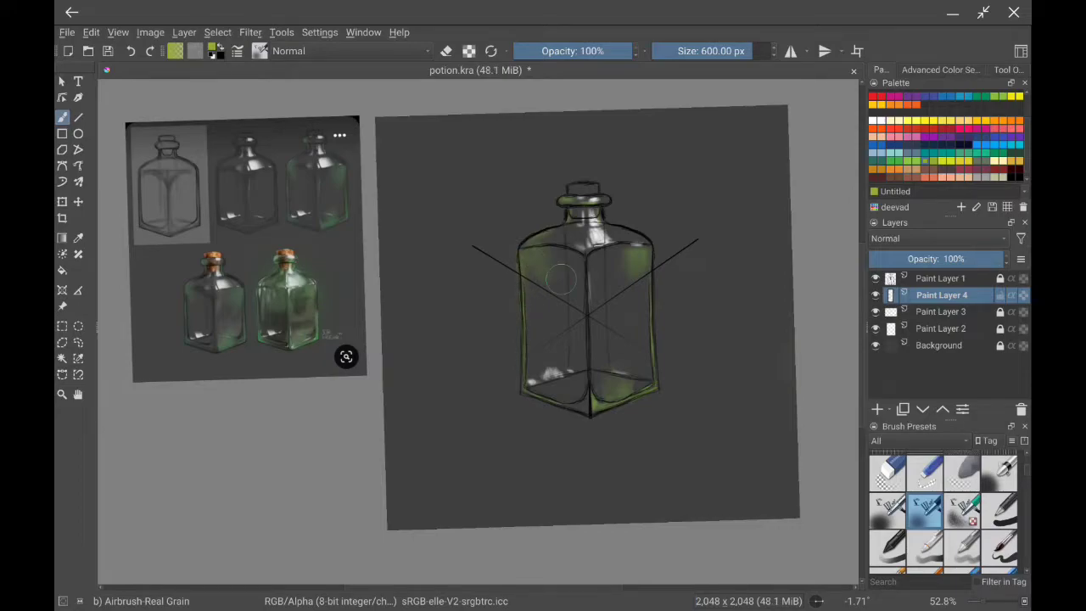
{"action": "key", "text": "ctrl+z"}
{"action": "left_click", "coordinate": [887, 509]}
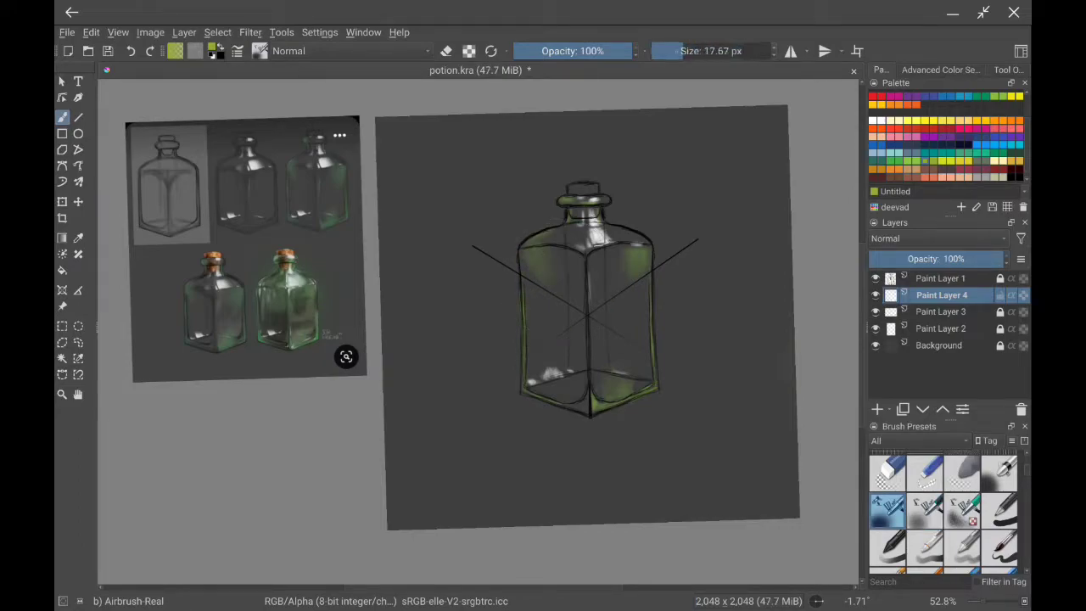
{"action": "left_click_drag", "start_coordinate": [526, 254], "coordinate": [527, 280]}
{"action": "mouse_move", "coordinate": [613, 195]}
{"action": "left_mouse_down", "text": "shift"}
{"action": "mouse_move", "coordinate": [584, 261]}
{"action": "mouse_move", "coordinate": [624, 315]}
{"action": "left_mouse_up", "text": "shift"}
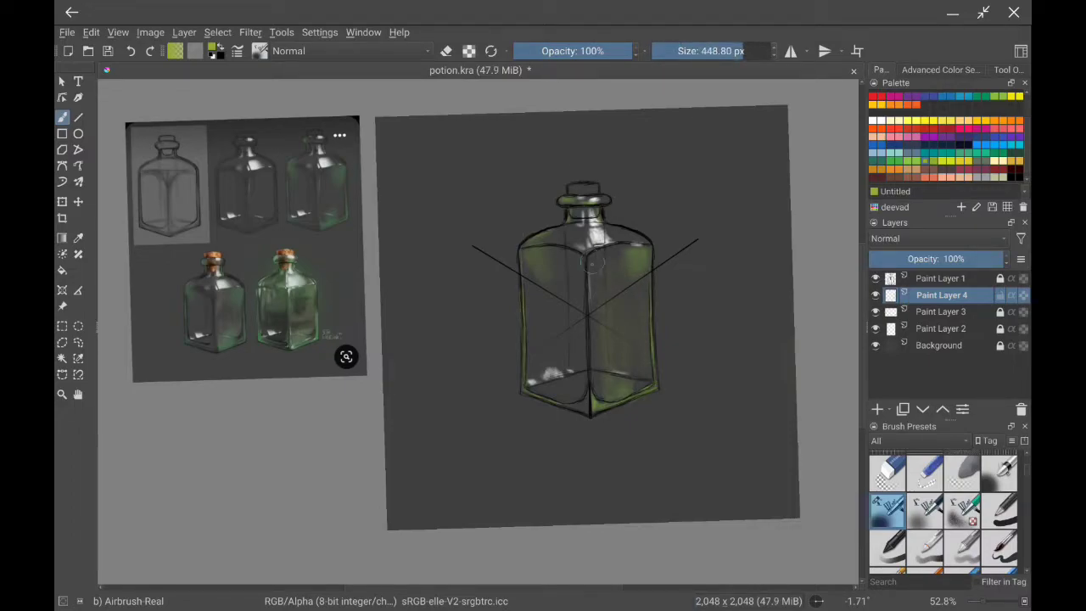
{"action": "key", "text": "ctrl+z"}
{"action": "key", "text": "ctrl+z"}
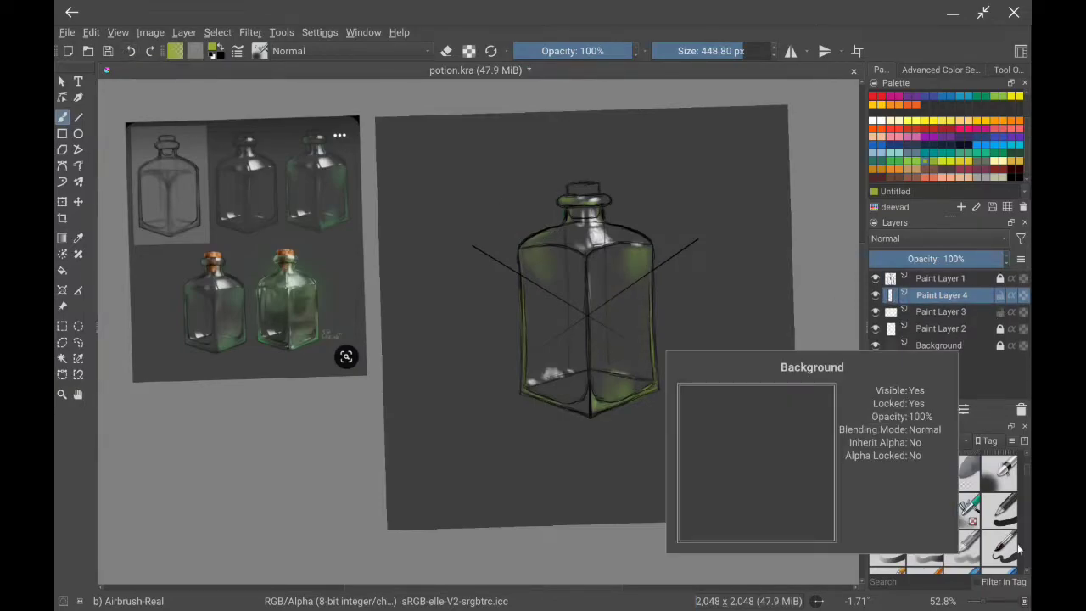
{"action": "left_click", "coordinate": [876, 312]}
{"action": "right_click", "coordinate": [875, 316]}
{"action": "left_click", "coordinate": [890, 166]}
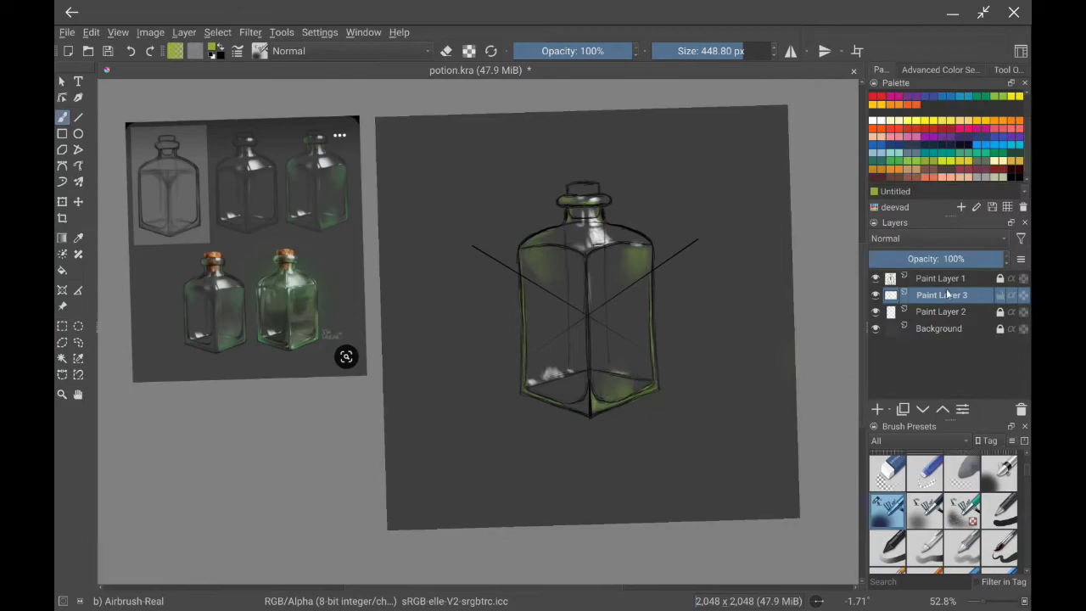
Airbrush green shading on the right face, bottom and neck with the grainy preset at 65% opacity.
{"action": "left_click", "coordinate": [925, 509]}
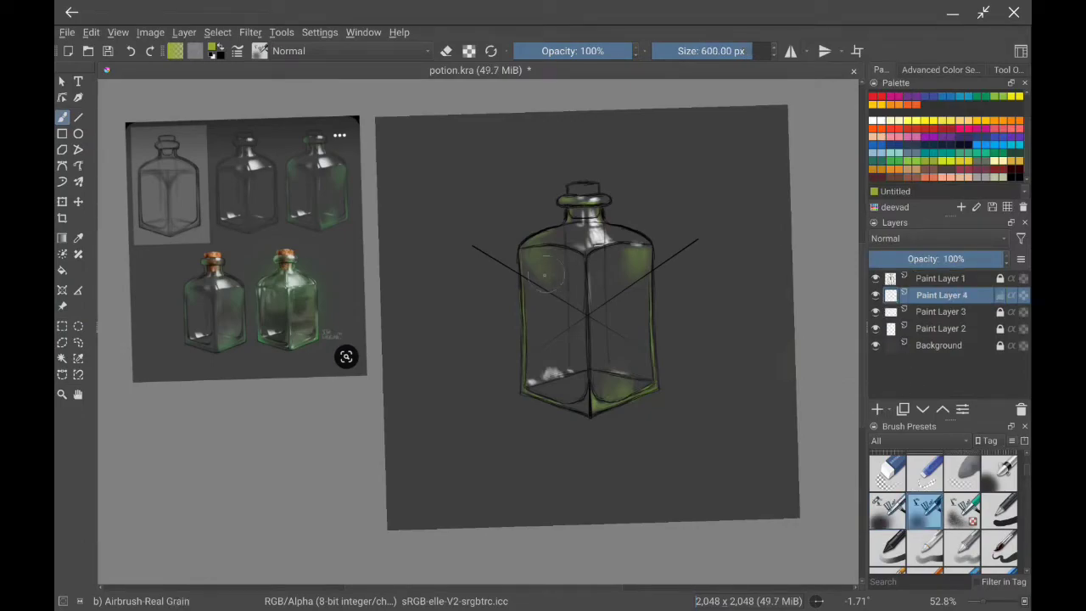
{"action": "left_click_drag", "start_coordinate": [607, 288], "coordinate": [583, 333]}
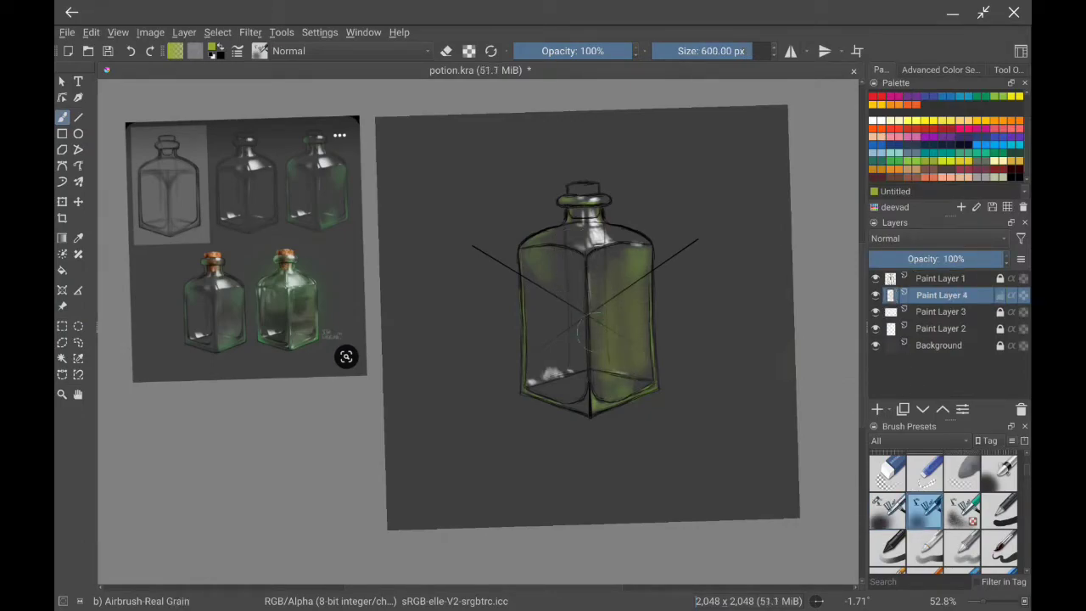
{"action": "key", "text": "ctrl+z"}
{"action": "key", "text": "o"}
{"action": "key", "text": "o"}
{"action": "key", "text": "o"}
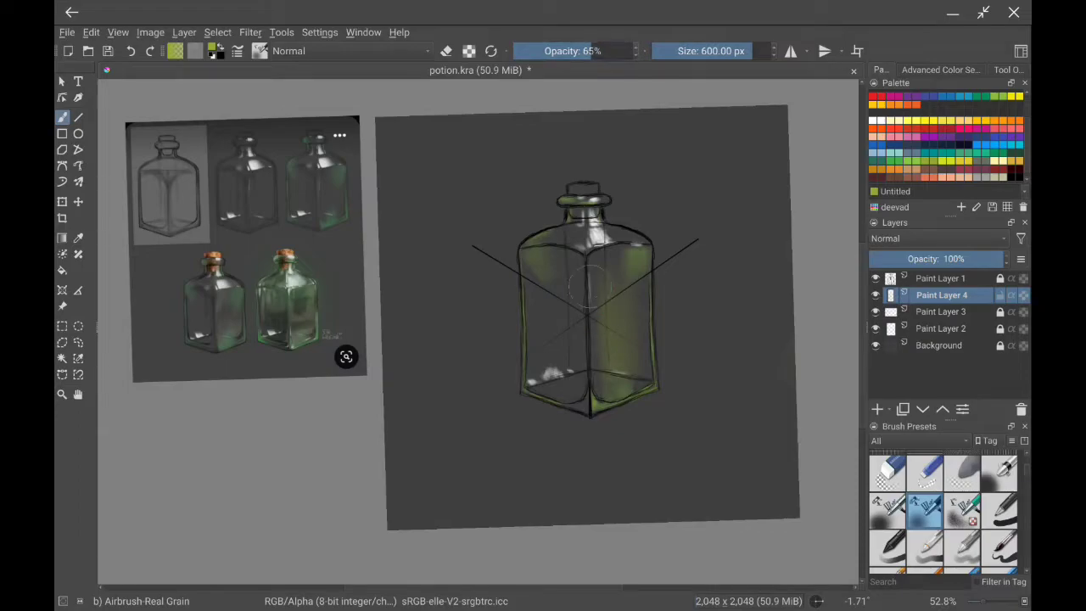
{"action": "left_click_drag", "start_coordinate": [588, 284], "coordinate": [618, 373]}
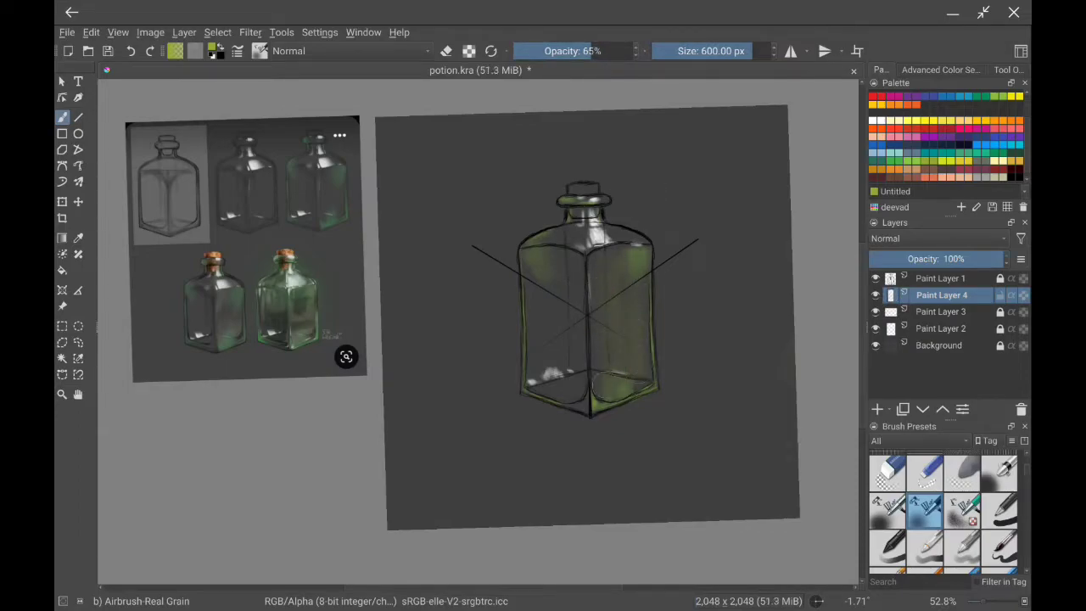
{"action": "key", "text": "ctrl+z"}
{"action": "mouse_move", "coordinate": [613, 293]}
{"action": "left_mouse_down"}
{"action": "mouse_move", "coordinate": [623, 329]}
{"action": "mouse_move", "coordinate": [548, 287]}
{"action": "mouse_move", "coordinate": [522, 286]}
{"action": "left_mouse_up"}
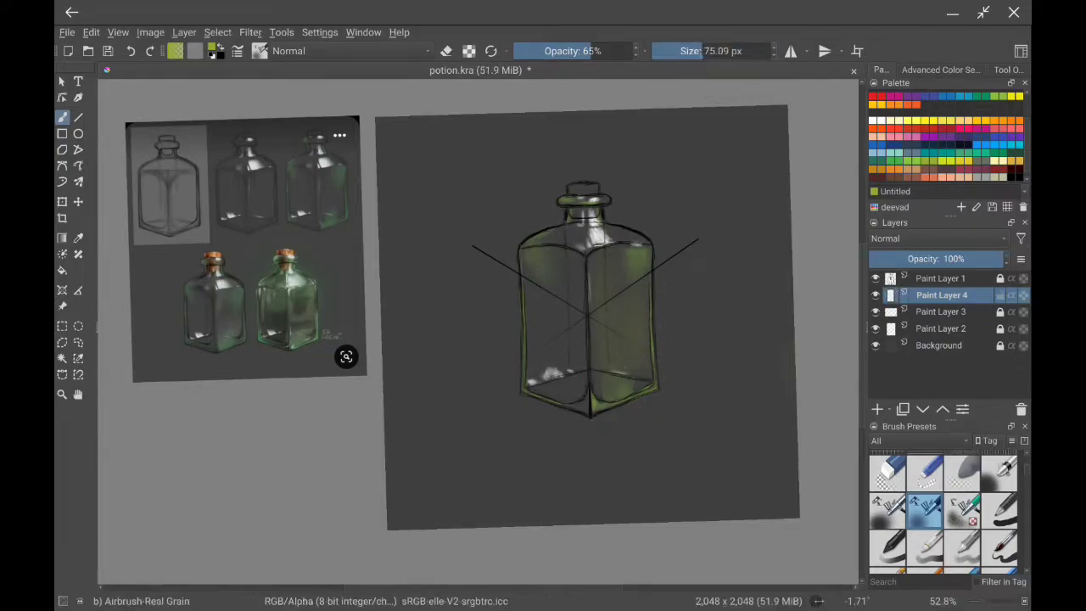
{"action": "left_click_drag", "start_coordinate": [543, 181], "coordinate": [574, 181]}
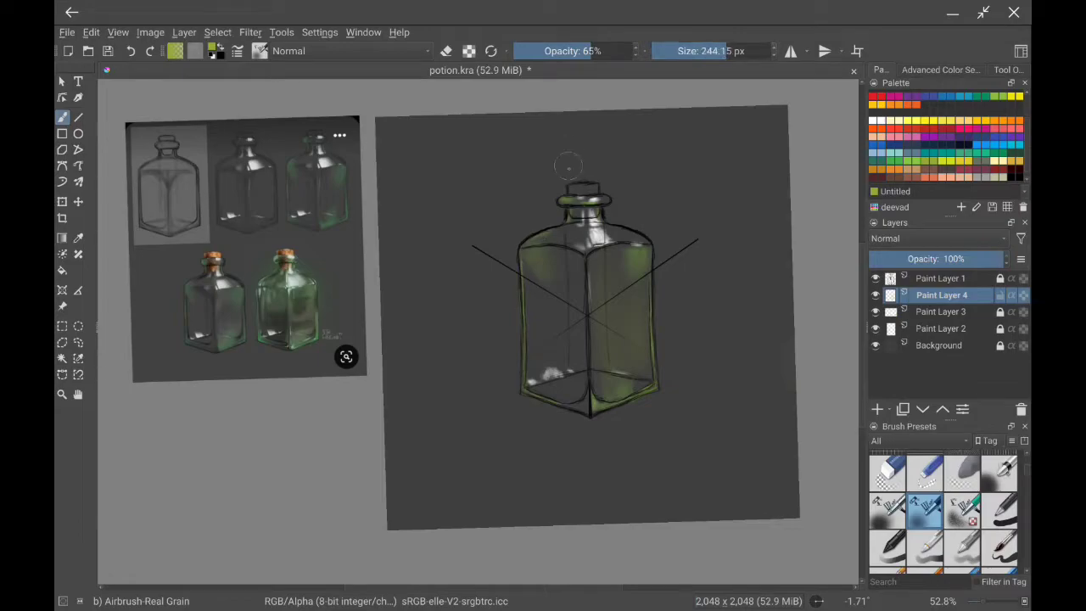
{"action": "left_click_drag", "start_coordinate": [632, 212], "coordinate": [604, 201]}
Add a new layer above Paint Layer 2 and airbrush the cork orange.
{"action": "left_click", "coordinate": [941, 328]}
{"action": "key", "text": "Insert"}
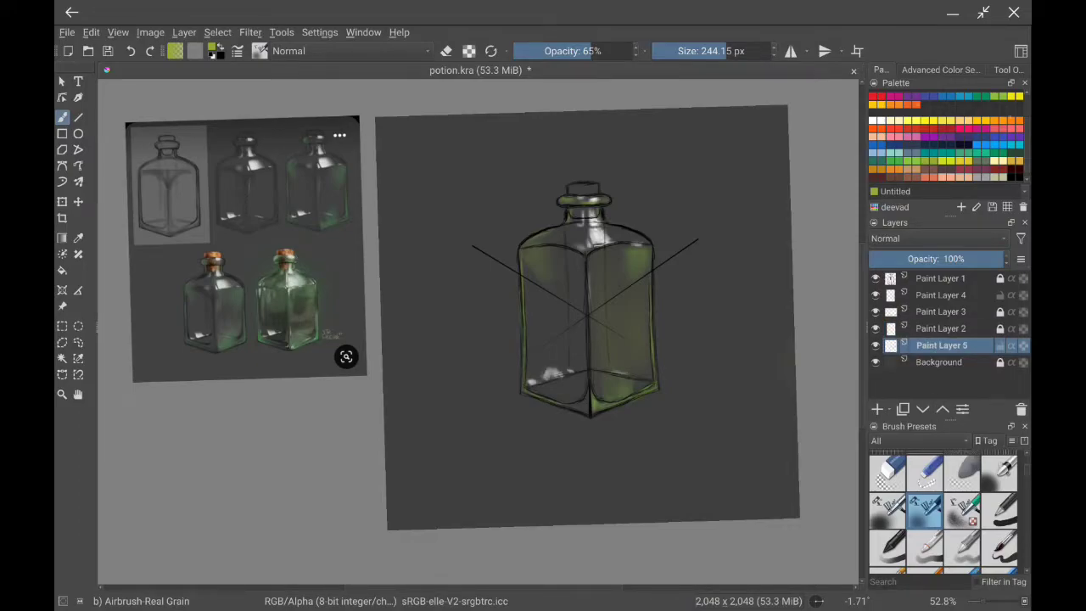
{"action": "left_click", "coordinate": [873, 96]}
{"action": "left_click", "coordinate": [585, 191], "text": "ctrl"}
{"action": "left_click_drag", "start_coordinate": [577, 187], "coordinate": [589, 186]}
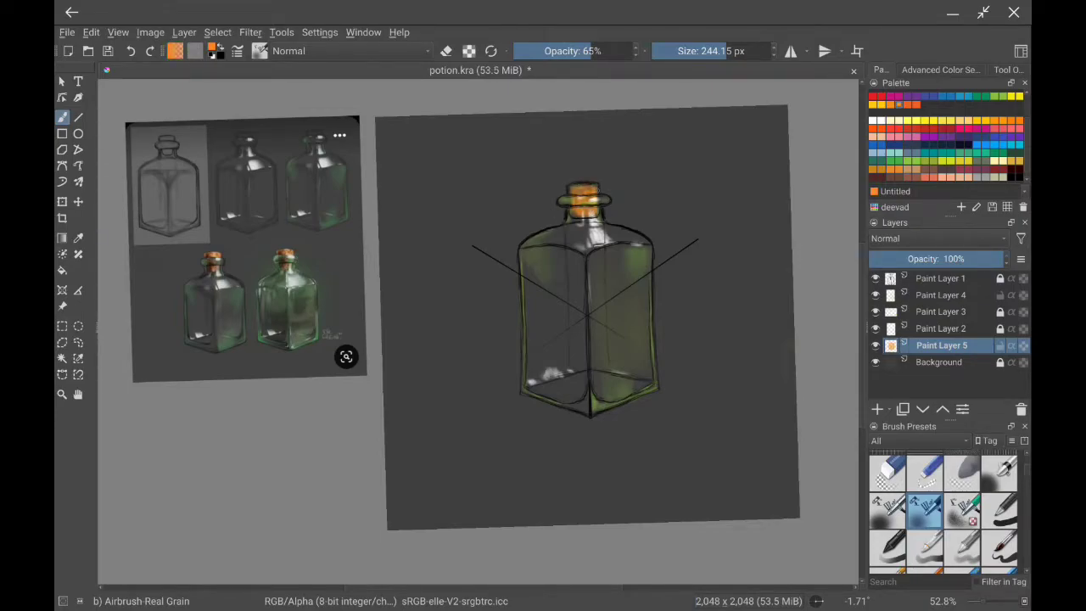
Set black as the painting colour, enlarge the brush and return to Paint Layer 4.
{"action": "left_click", "coordinate": [872, 121]}
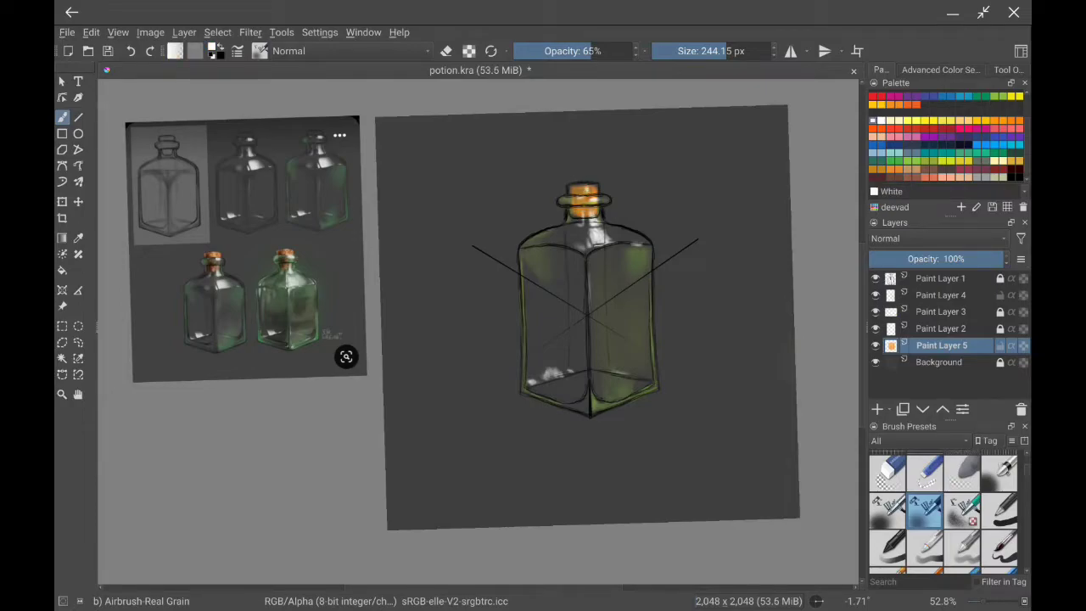
{"action": "key", "text": "d"}
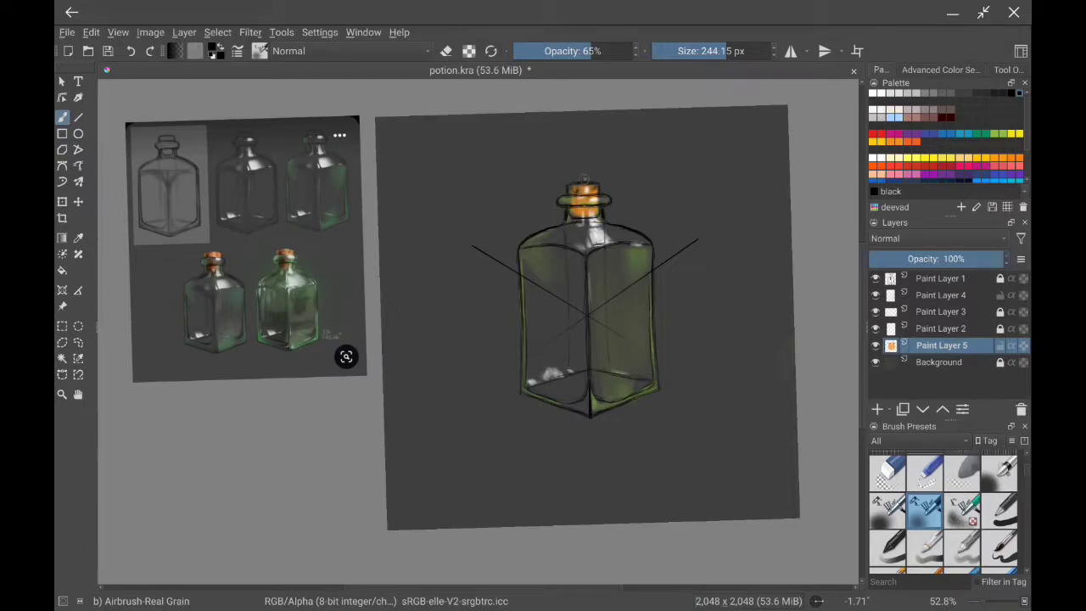
{"action": "left_click_drag", "start_coordinate": [584, 203], "coordinate": [610, 203]}
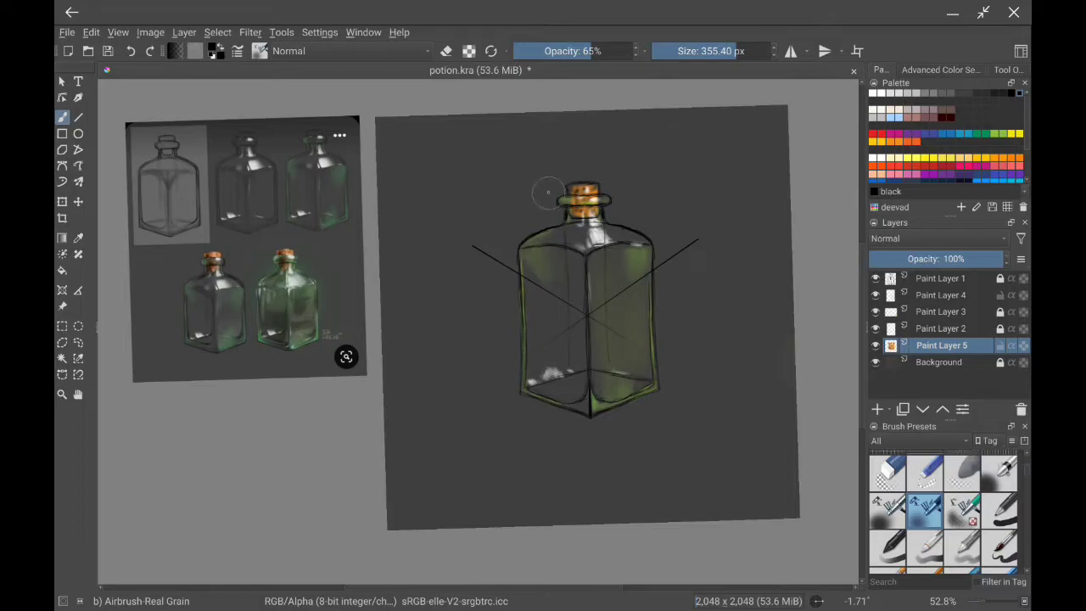
{"action": "key", "text": "Page_Up"}
{"action": "key", "text": "Page_Up"}
{"action": "key", "text": "Page_Up"}
{"action": "left_click_drag", "start_coordinate": [578, 155], "coordinate": [628, 155]}
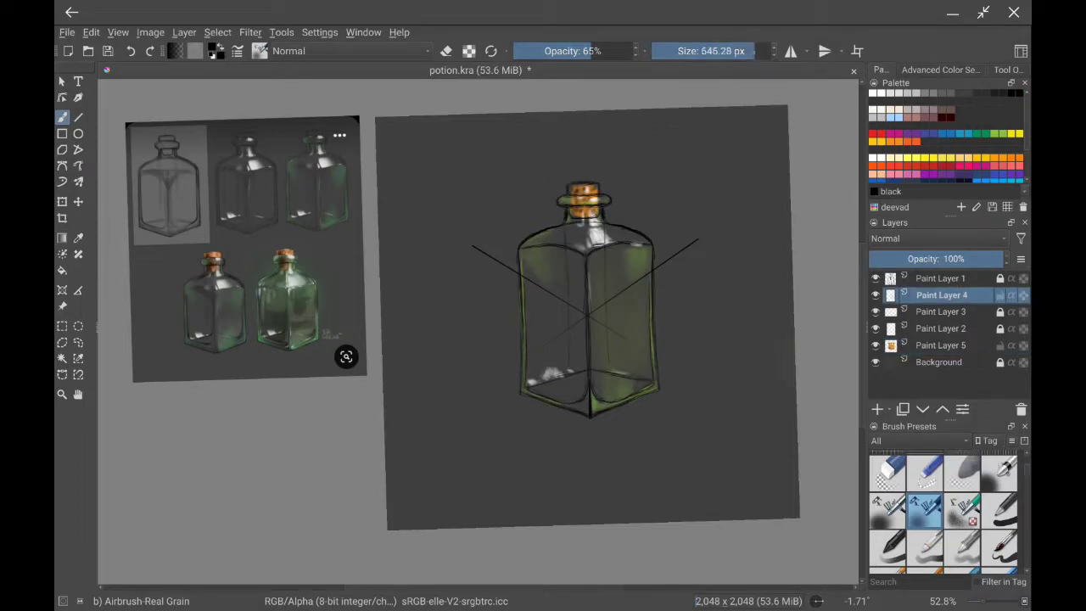
Add Paint Layer 6 and darken the bottle neck just below the cork with black.
{"action": "key", "text": "Insert"}
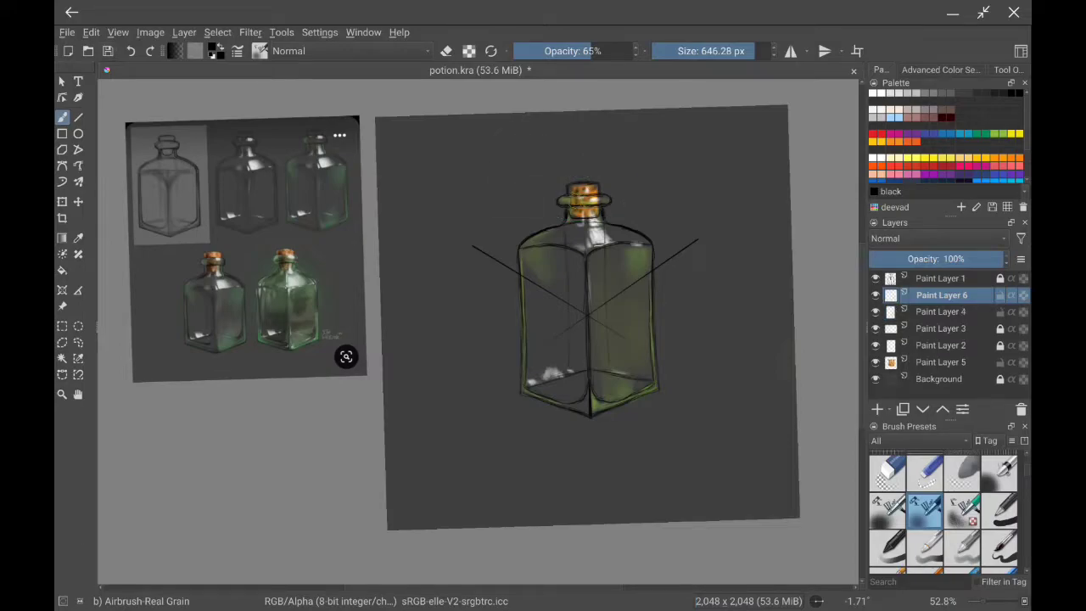
{"action": "left_click", "coordinate": [584, 204]}
{"action": "left_click_drag", "start_coordinate": [574, 202], "coordinate": [565, 222]}
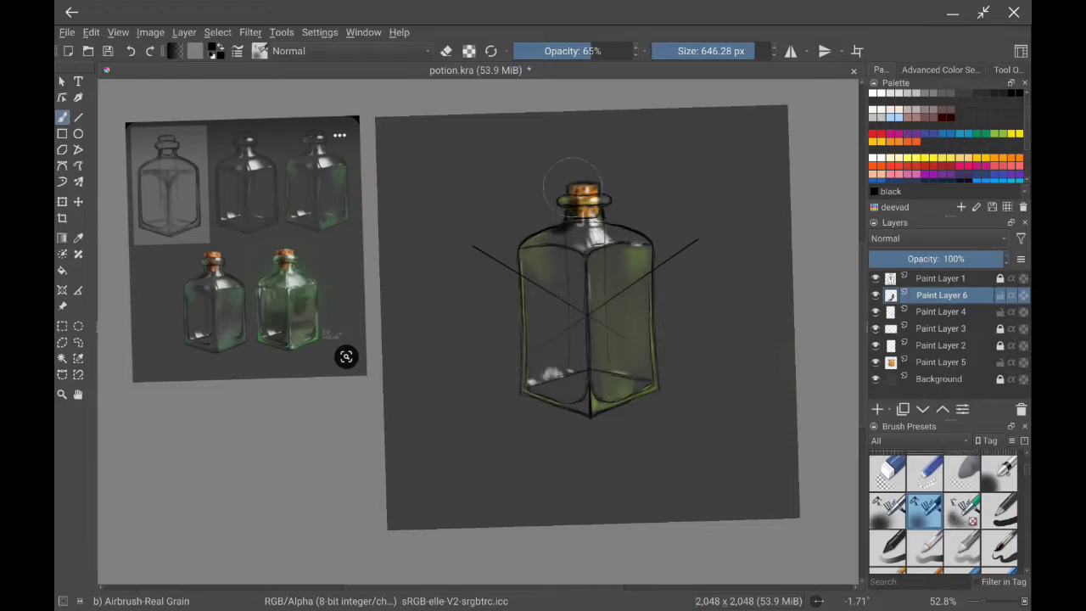
{"action": "left_click_drag", "start_coordinate": [570, 201], "coordinate": [563, 222]}
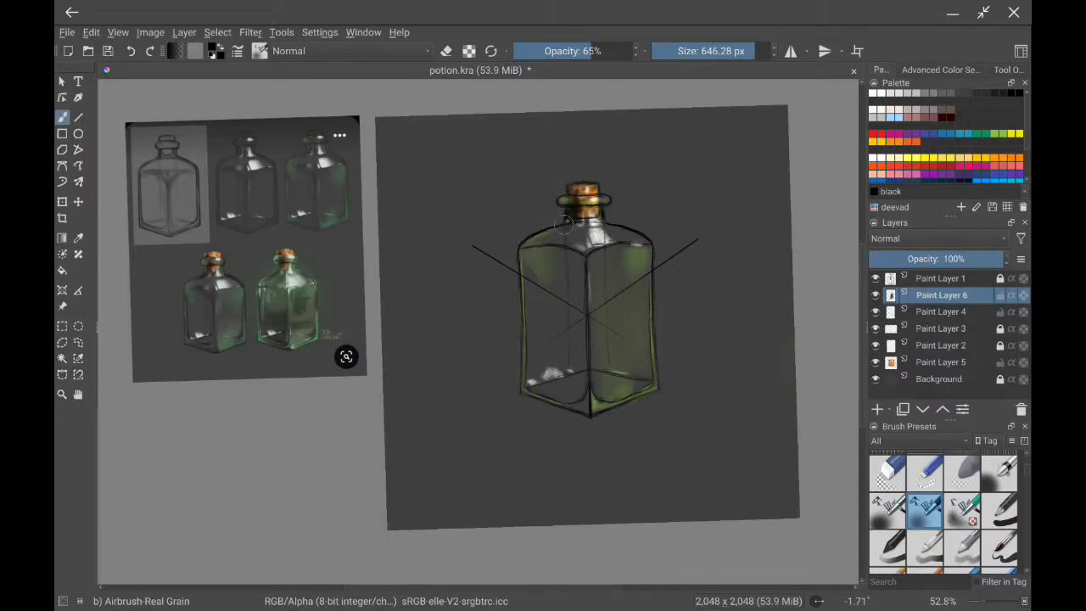
With a small smoother airbrush, mark the bottle's left edge, then select Paint Layer 1.
{"action": "key", "text": "bracketleft"}
{"action": "key", "text": "bracketleft"}
{"action": "key", "text": "bracketleft"}
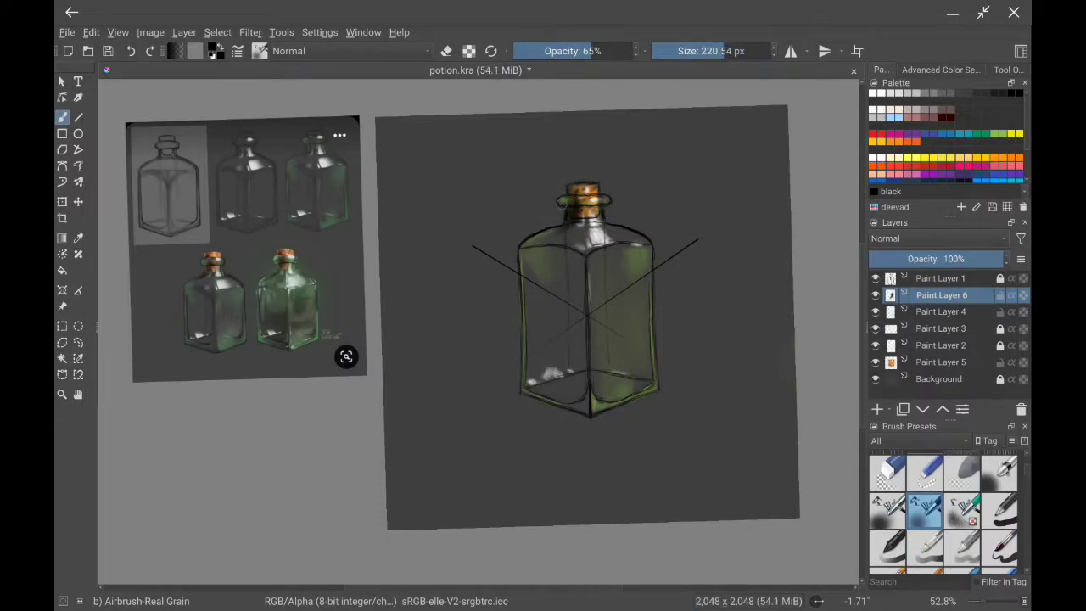
{"action": "key", "text": "slash"}
{"action": "key", "text": "bracketleft"}
{"action": "key", "text": "bracketleft"}
{"action": "key", "text": "bracketleft"}
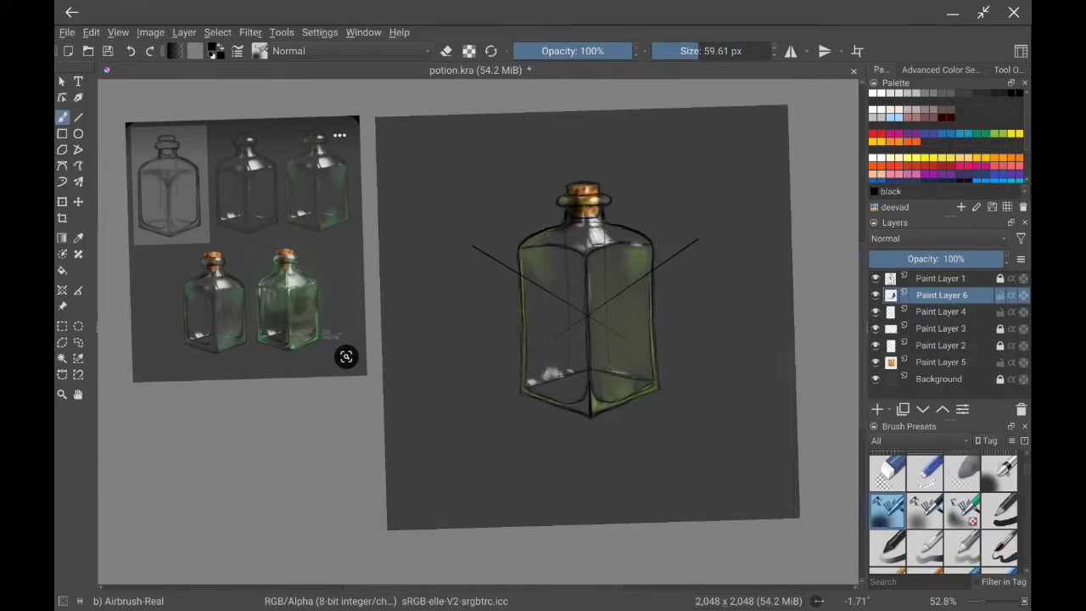
{"action": "left_click_drag", "start_coordinate": [525, 277], "coordinate": [526, 285]}
{"action": "left_click", "coordinate": [967, 280]}
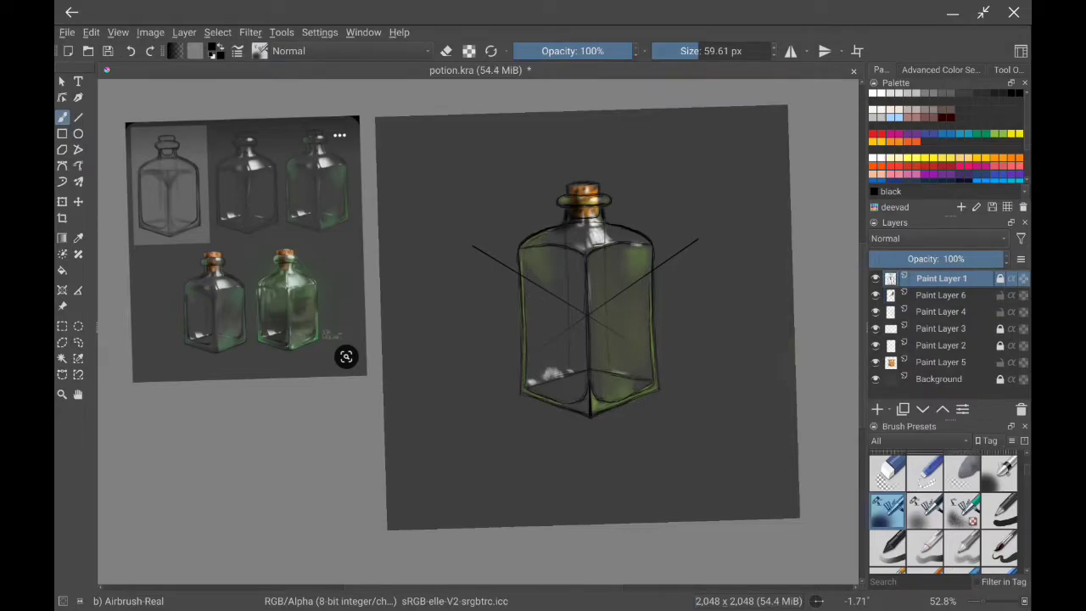
Set Paint Layer 1's opacity to 23% in its layer properties, then select Paint Layer 6.
{"action": "right_click", "coordinate": [884, 265]}
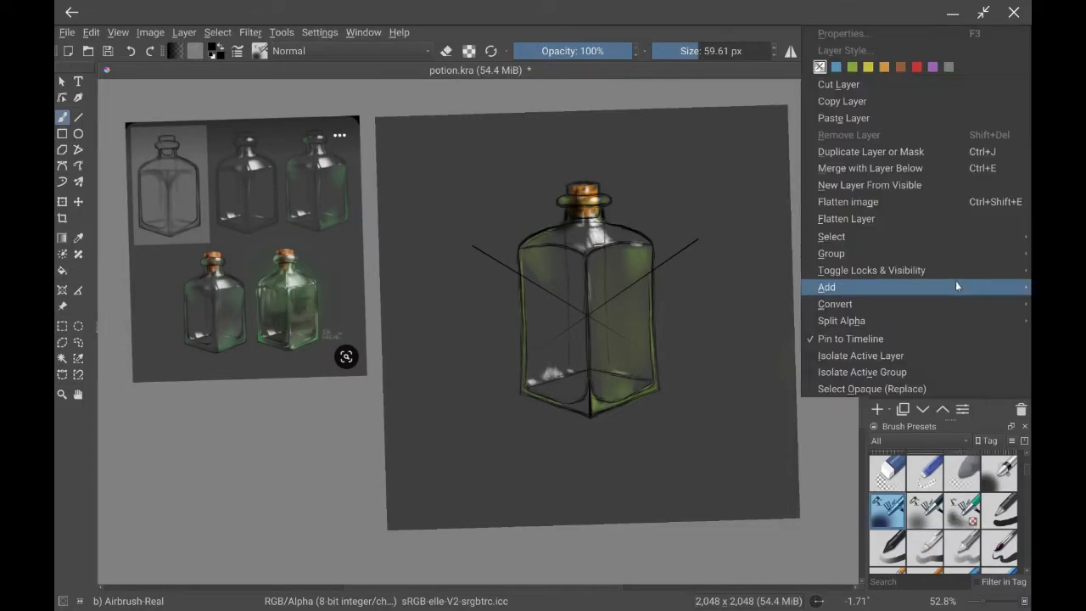
{"action": "left_click", "coordinate": [609, 51]}
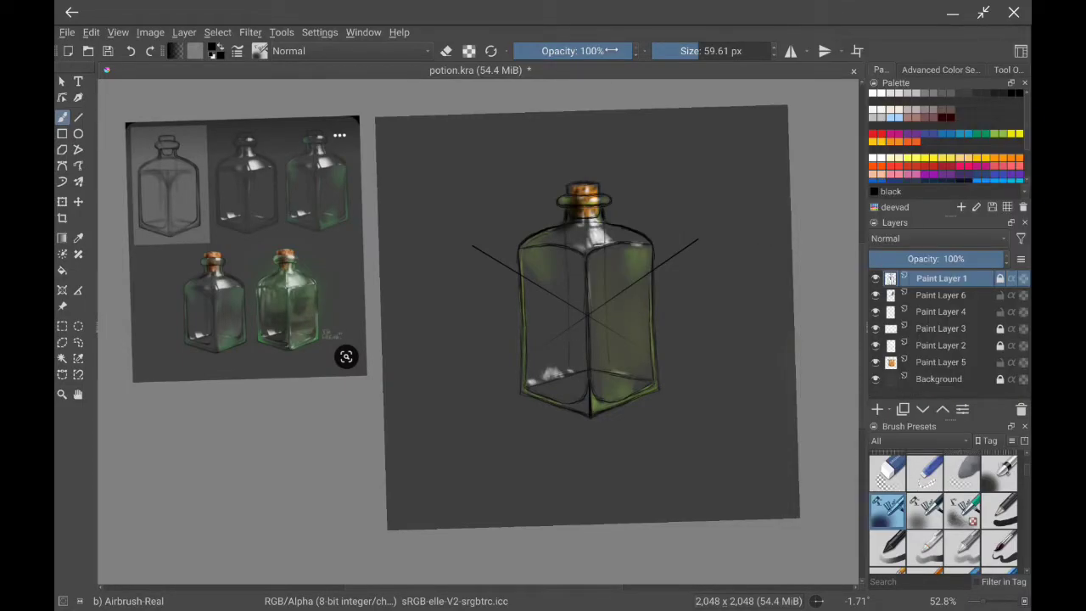
{"action": "right_click", "coordinate": [946, 279]}
{"action": "left_click", "coordinate": [910, 34]}
{"action": "left_click", "coordinate": [435, 240]}
{"action": "left_click_drag", "start_coordinate": [436, 240], "coordinate": [421, 240]}
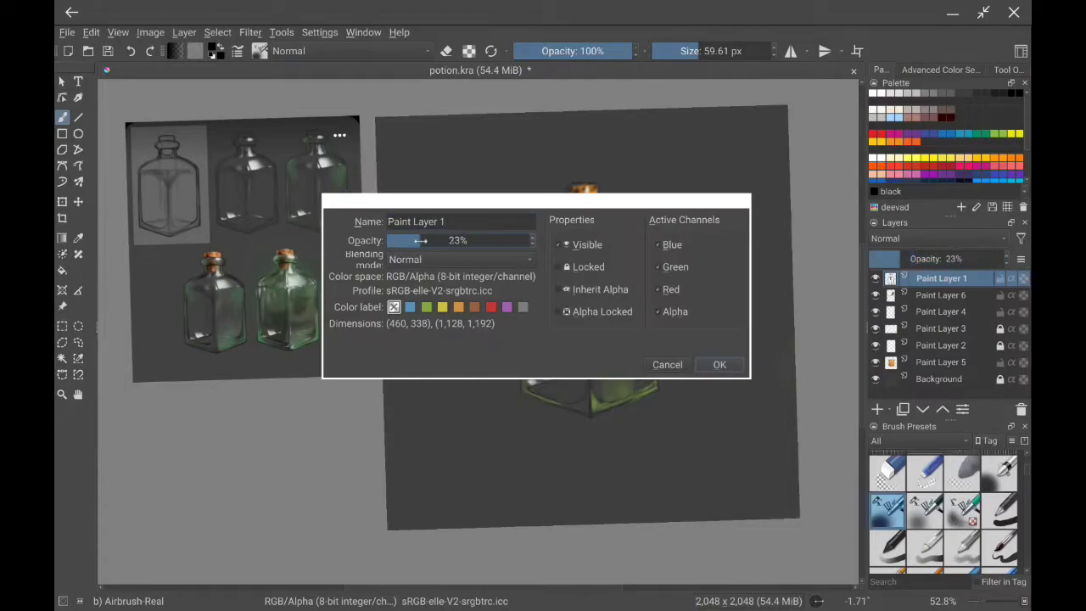
{"action": "left_click", "coordinate": [720, 365]}
{"action": "left_click", "coordinate": [967, 295]}
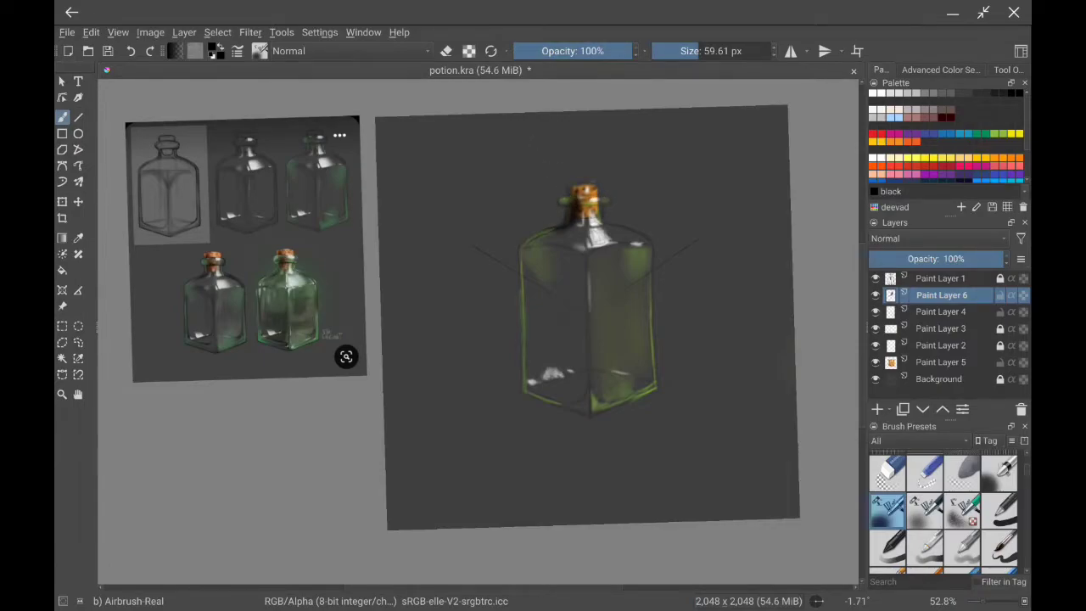
Undo the stray left-edge marks and set the grainy airbrush to about 680 px.
{"action": "key", "text": "ctrl+z"}
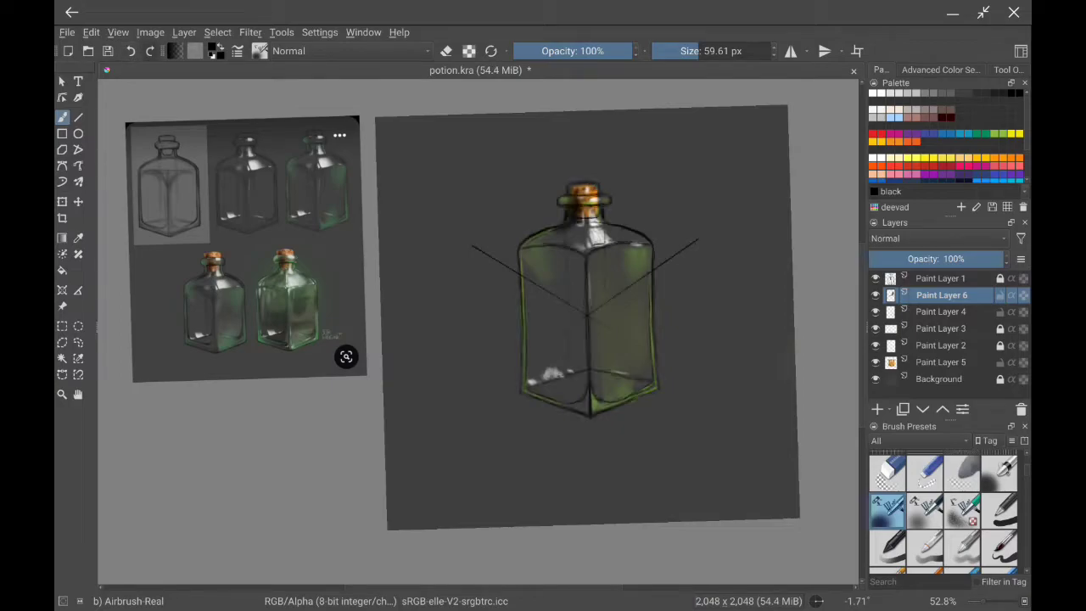
{"action": "key", "text": "ctrl+shift+z"}
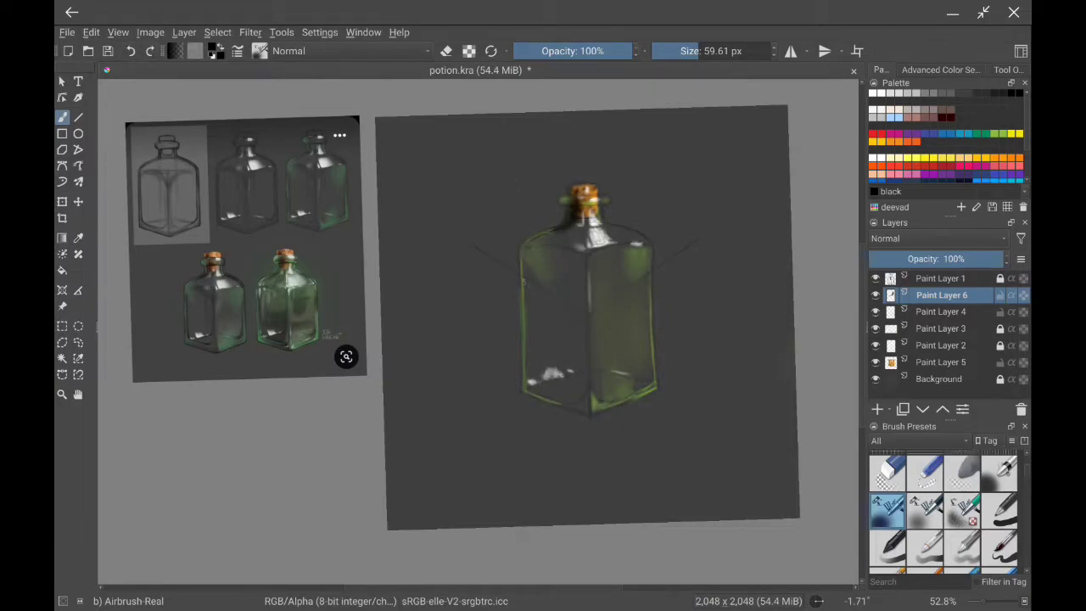
{"action": "key", "text": "ctrl+z"}
{"action": "key", "text": "ctrl+z"}
{"action": "key", "text": "ctrl+z"}
{"action": "key", "text": "slash"}
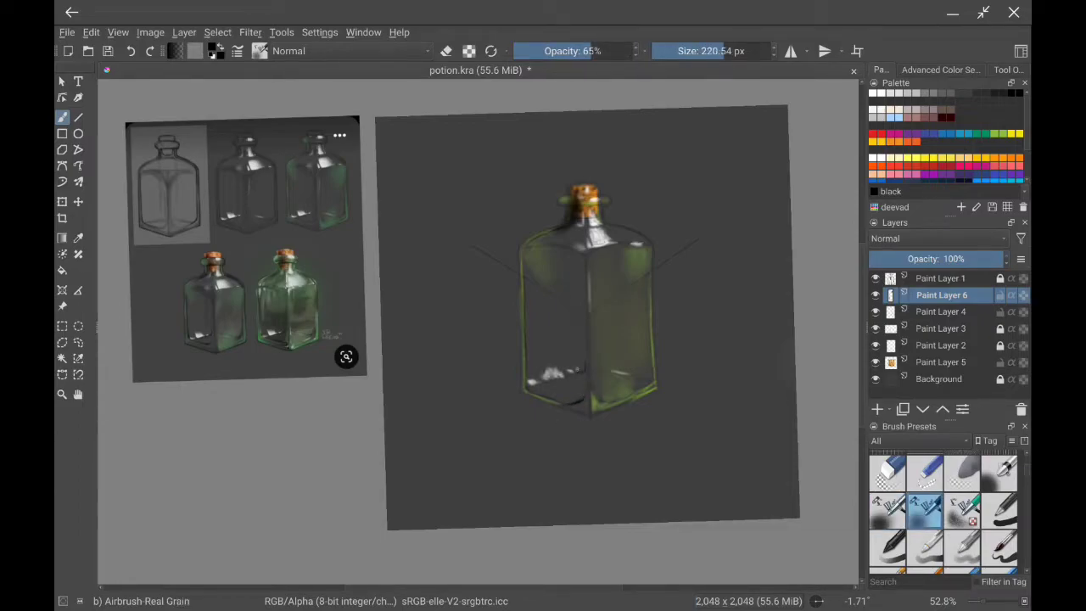
{"action": "key", "text": "bracketright"}
{"action": "key", "text": "bracketright"}
{"action": "key", "text": "bracketright"}
{"action": "key", "text": "bracketright"}
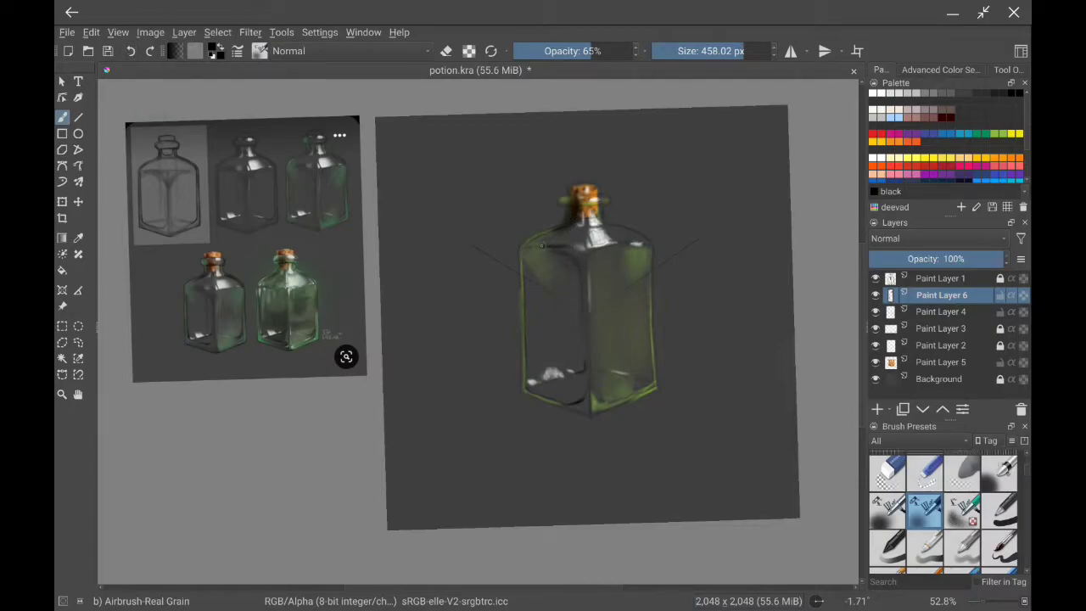
{"action": "left_click_drag", "start_coordinate": [549, 251], "coordinate": [585, 252]}
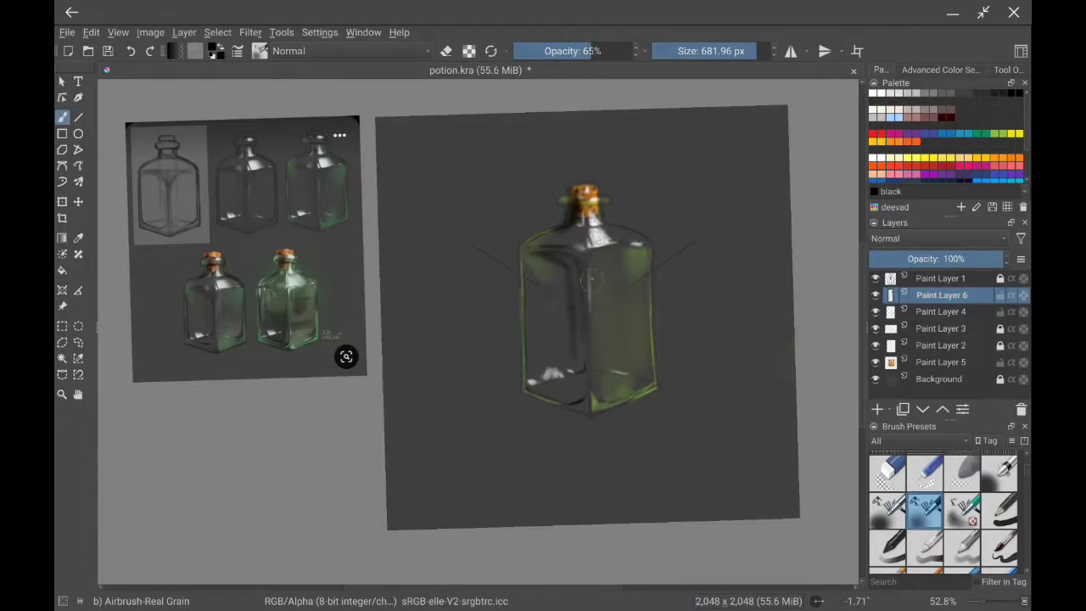
Shrink the brush to about 296 px and darken the bottle's right edge with the plain airbrush.
{"action": "left_click_drag", "start_coordinate": [584, 141], "coordinate": [543, 143]}
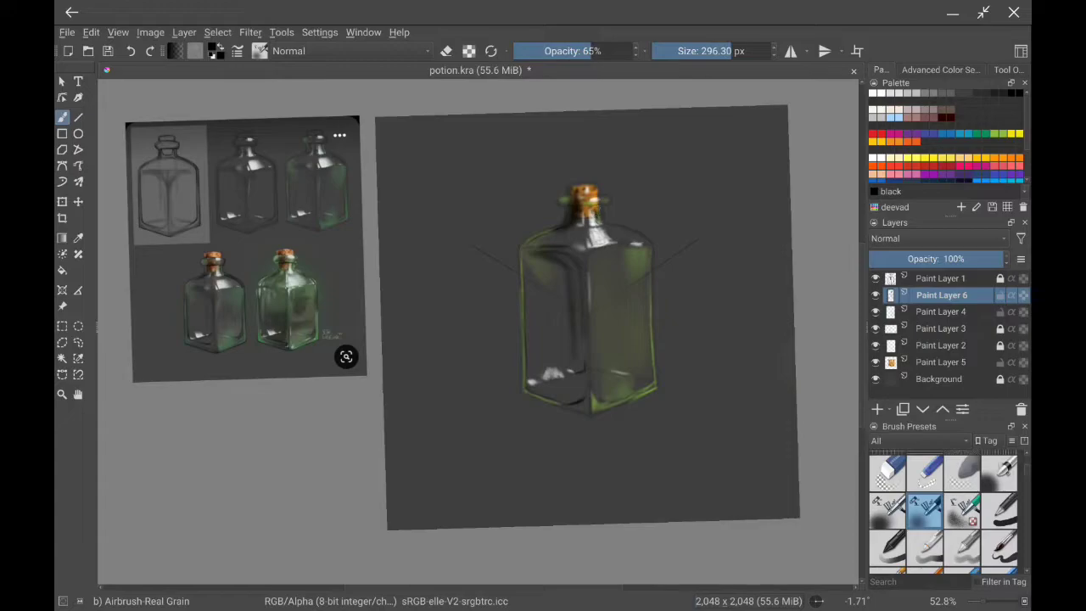
{"action": "key", "text": "/"}
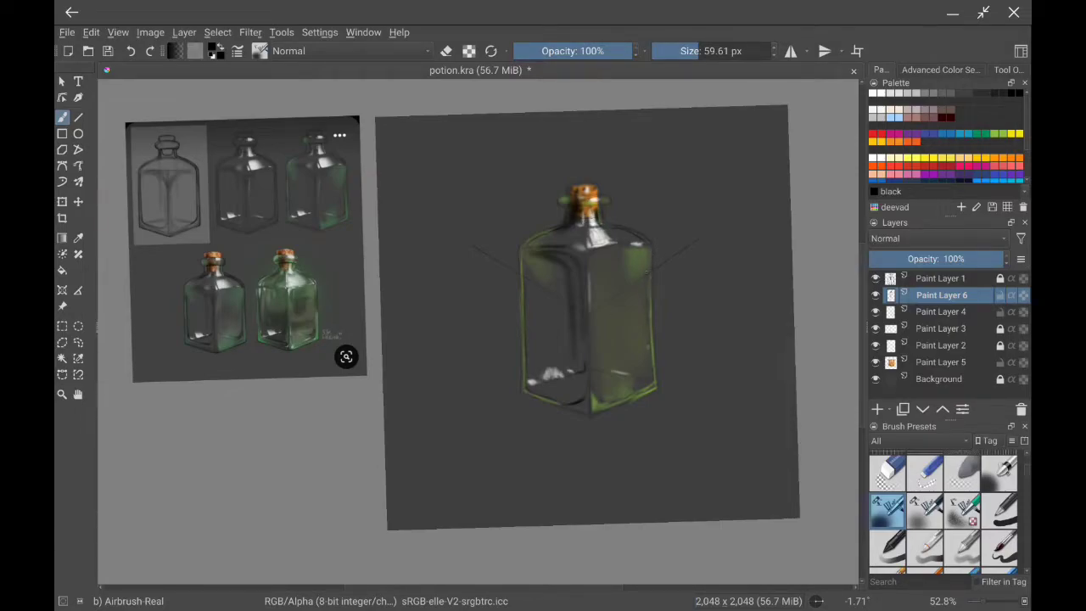
{"action": "left_click_drag", "start_coordinate": [648, 271], "coordinate": [649, 371]}
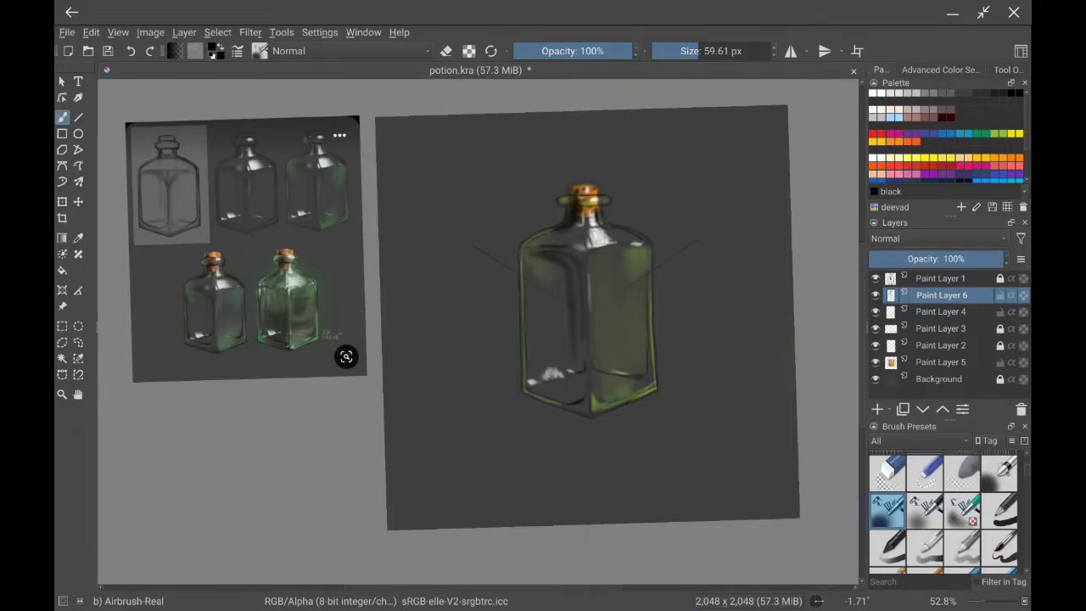
Enlarge the brush to about 150 px, switch to the grainy airbrush with white, and enable erasing.
{"action": "key", "text": "bracketright"}
{"action": "key", "text": "slash"}
{"action": "key", "text": "x"}
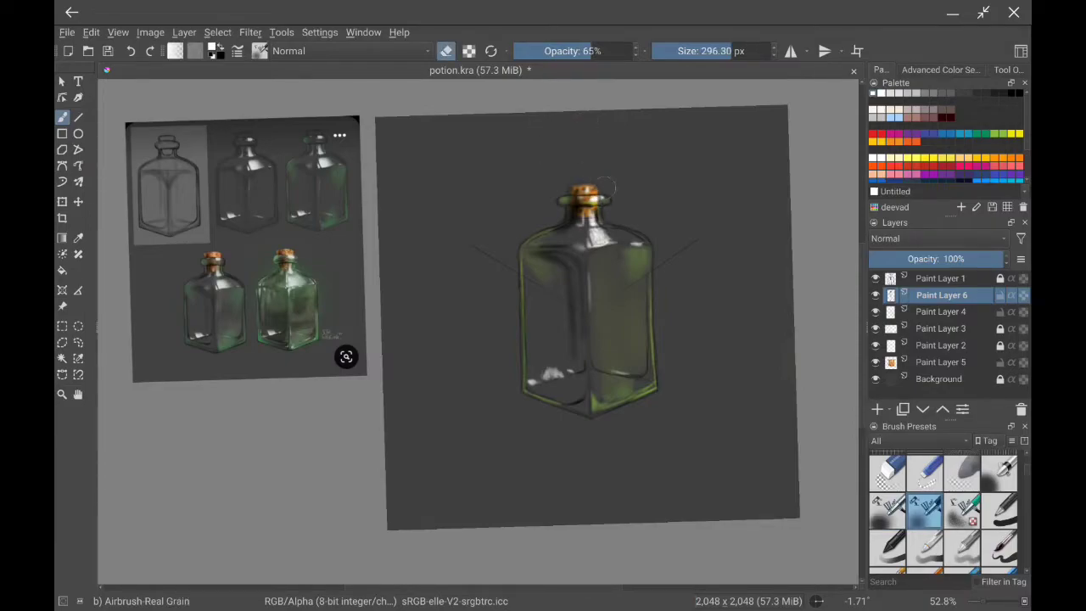
{"action": "key", "text": "e"}
Pick green, return to Paint Layer 6 with black and white colours, erasing off, plain airbrush.
{"action": "left_click", "coordinate": [941, 312]}
{"action": "scroll", "coordinate": [946, 136], "scroll_direction": "down", "scroll_amount": 2}
{"action": "left_click", "coordinate": [907, 161]}
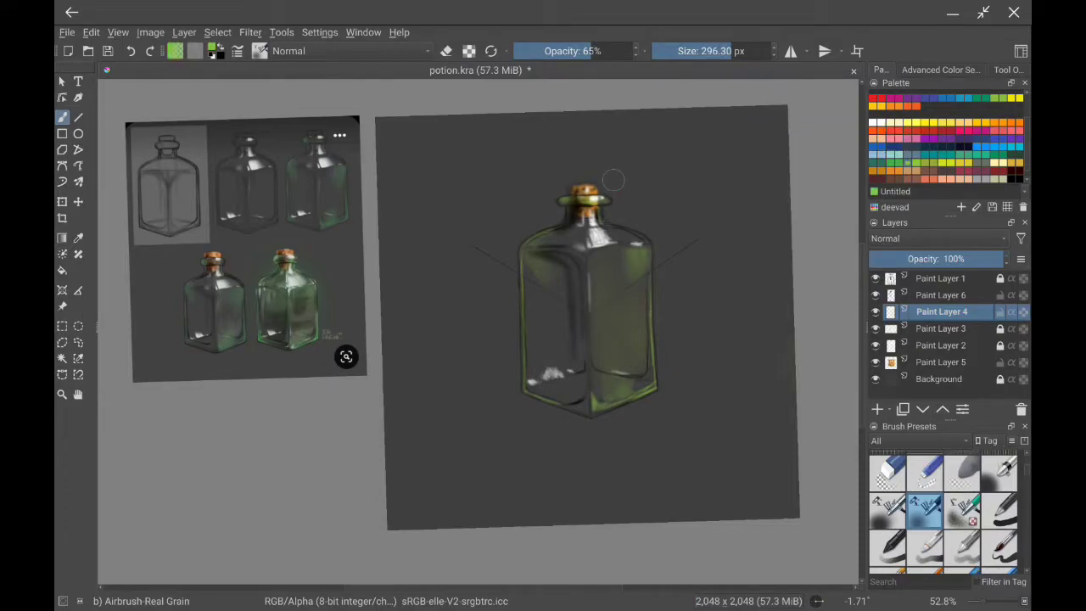
{"action": "key", "text": "Page_Up"}
{"action": "key", "text": "e"}
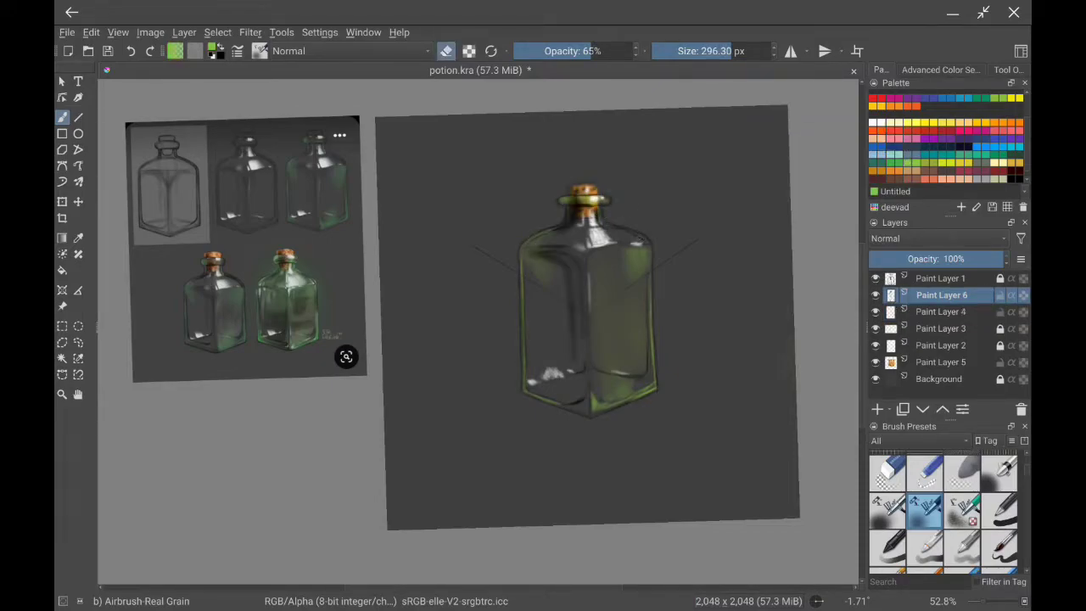
{"action": "key", "text": "e"}
{"action": "key", "text": "d"}
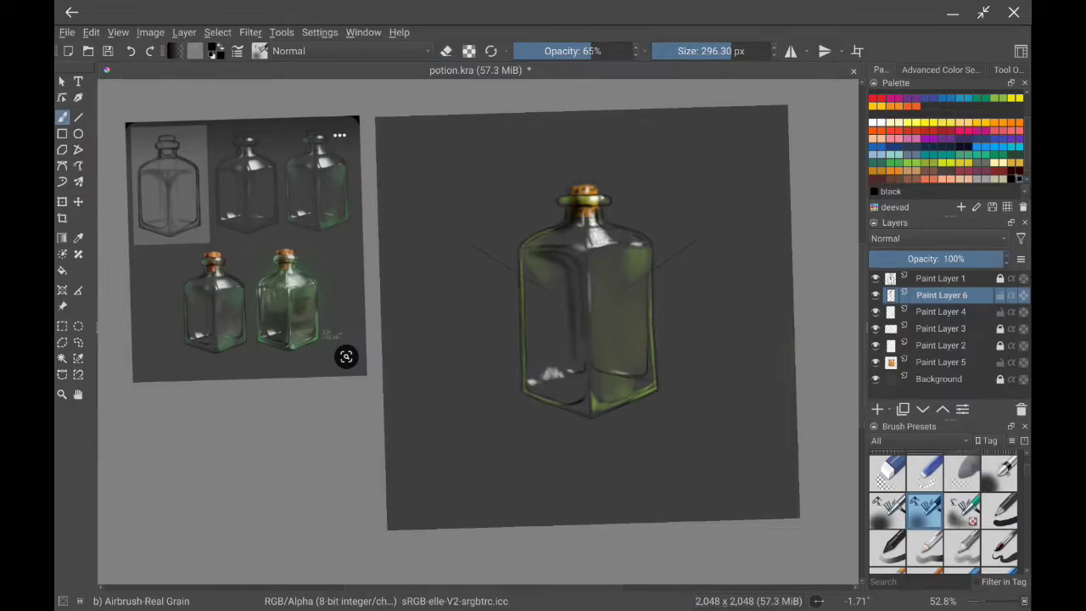
{"action": "key", "text": "slash"}
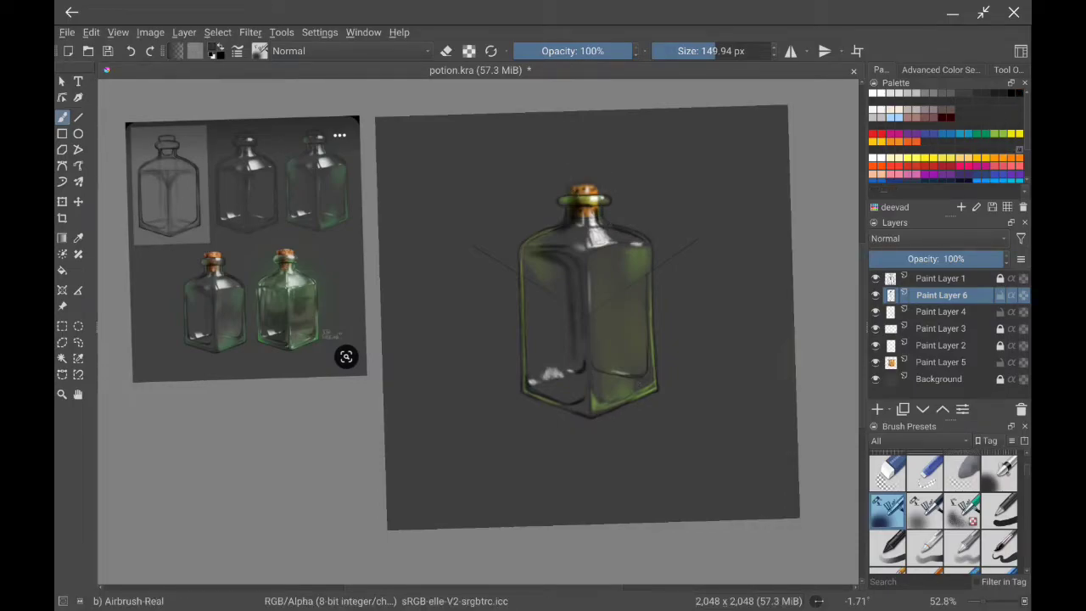
Brighten the cork top on Paint Layer 5 with orange grainy airbrush and sample an orange-brown from it.
{"action": "left_click", "coordinate": [593, 181], "text": "ctrl"}
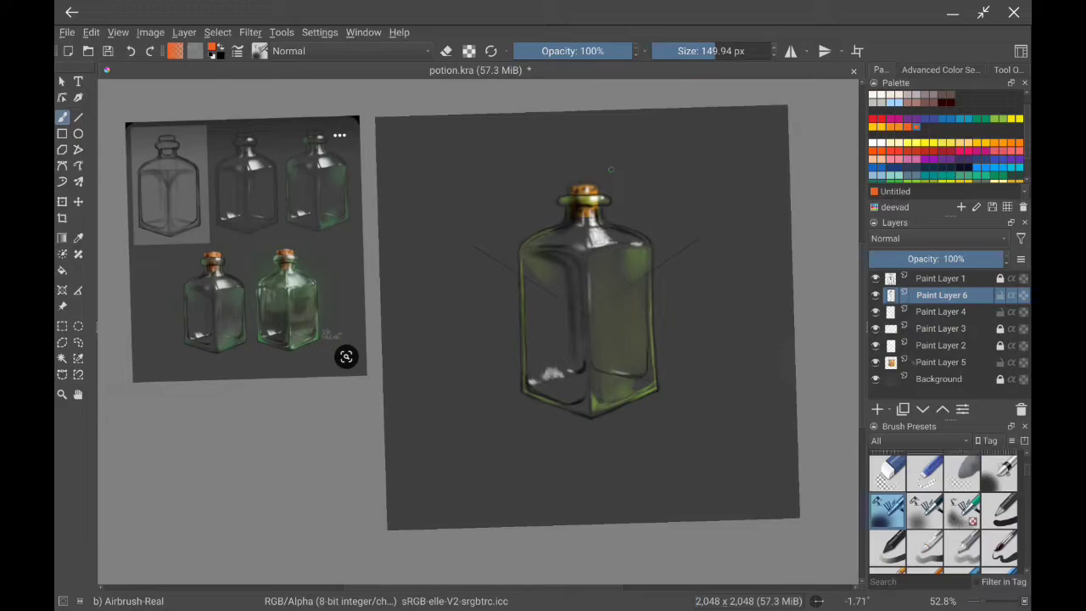
{"action": "left_click", "coordinate": [593, 184]}
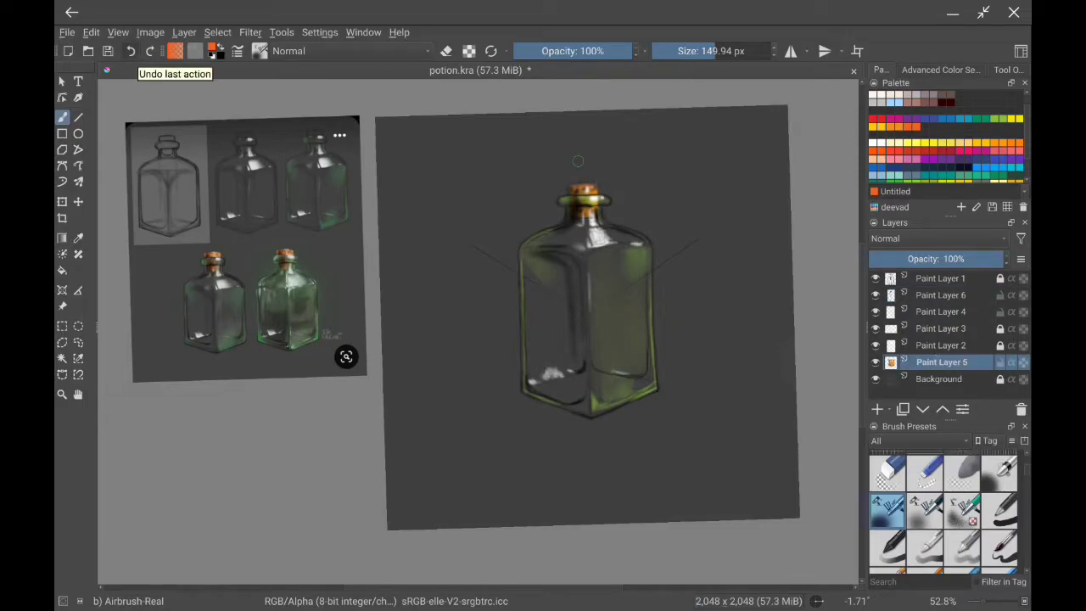
{"action": "key", "text": "slash"}
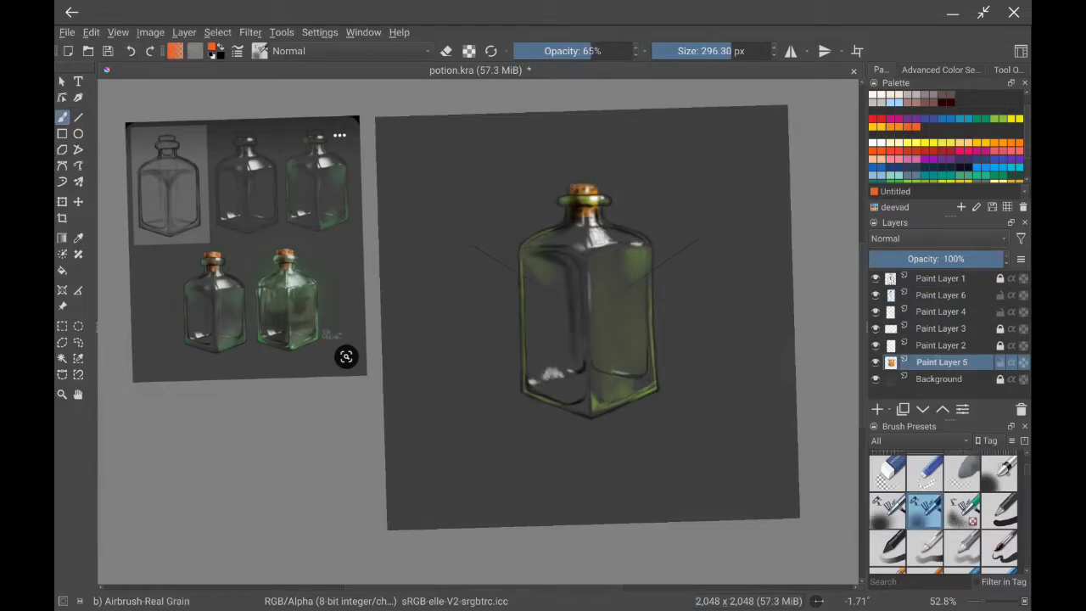
{"action": "left_click", "coordinate": [573, 168], "text": "ctrl"}
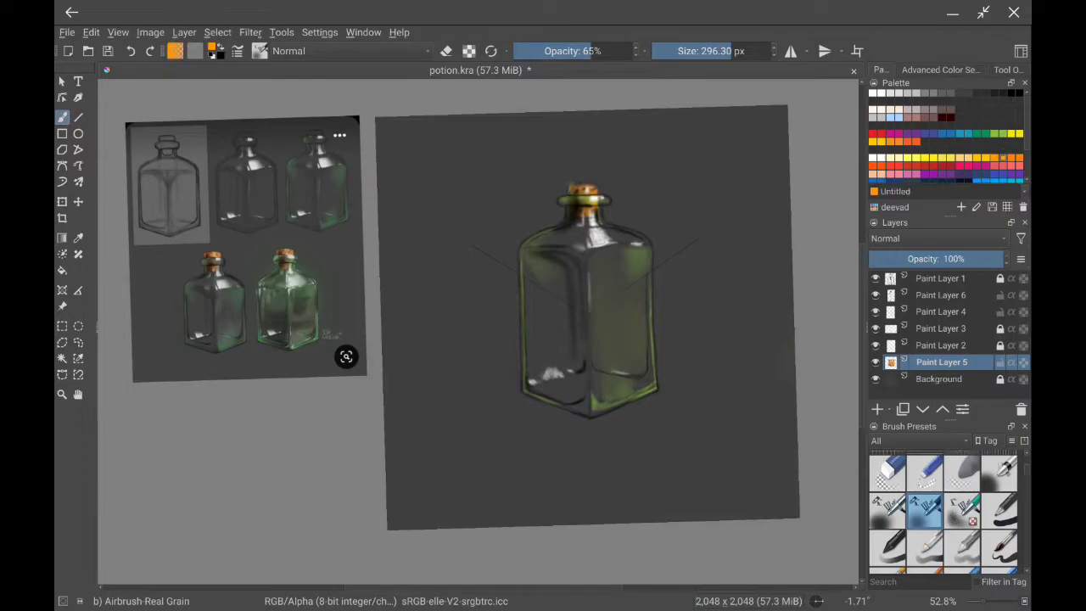
{"action": "left_click", "coordinate": [585, 182]}
{"action": "key", "text": "p"}
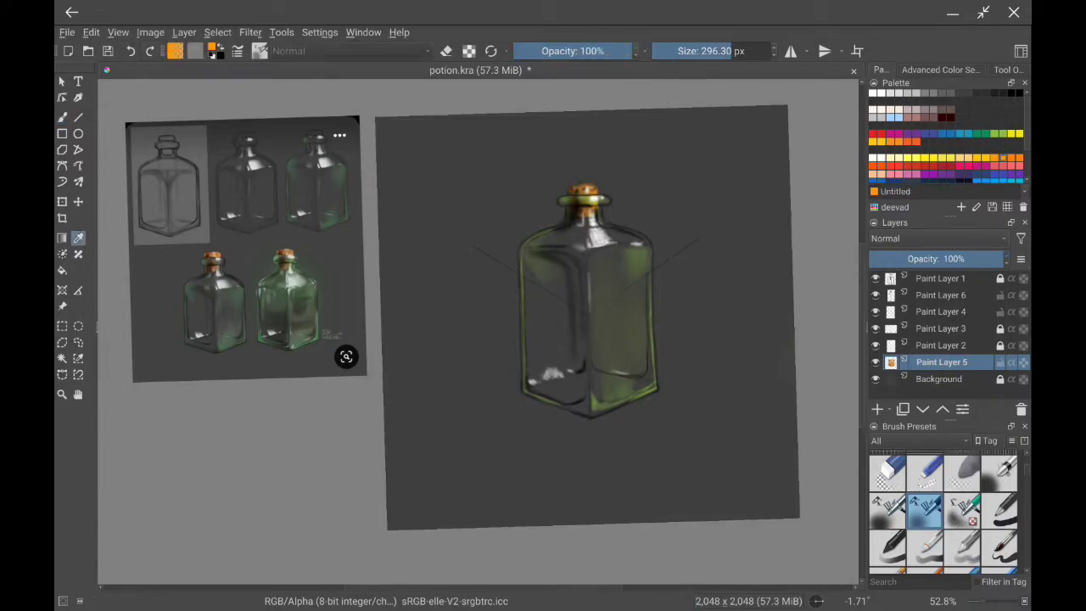
{"action": "left_click_drag", "start_coordinate": [602, 244], "coordinate": [602, 184]}
{"action": "left_click", "coordinate": [62, 117]}
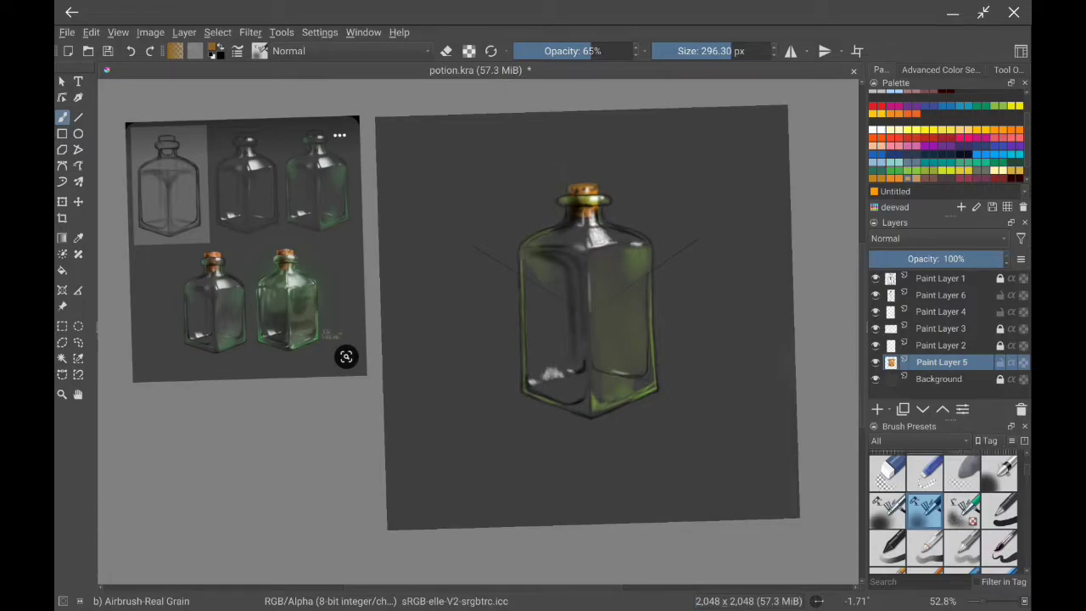
Dab a soft black shadow under the bottle, erase most of it, and hide Paint Layer 1.
{"action": "scroll", "coordinate": [598, 159], "scroll_direction": "up", "scroll_amount": 5}
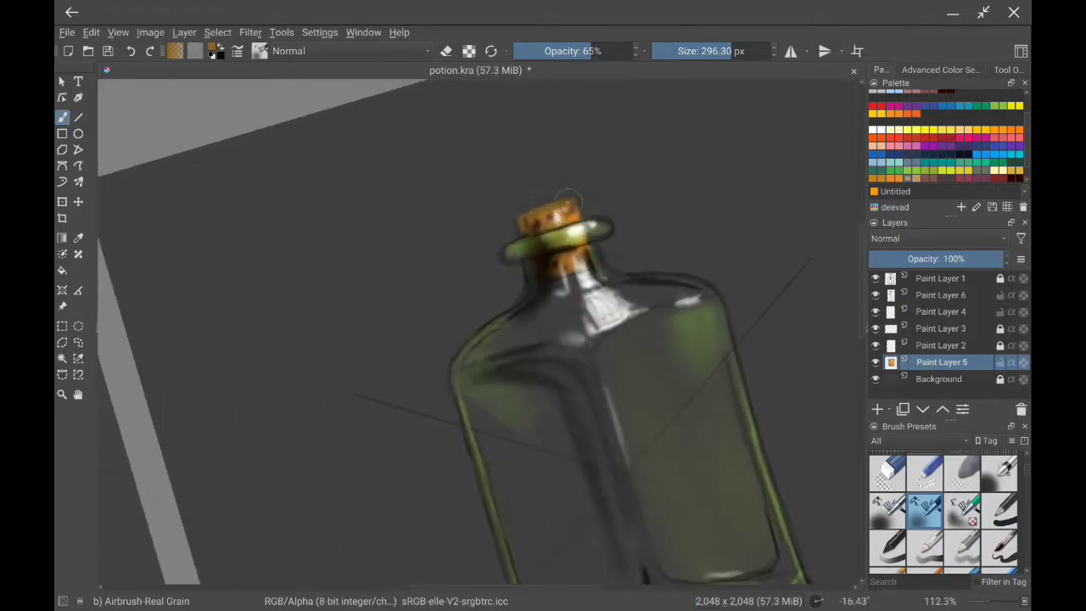
{"action": "scroll", "coordinate": [591, 181], "scroll_direction": "down", "scroll_amount": 5}
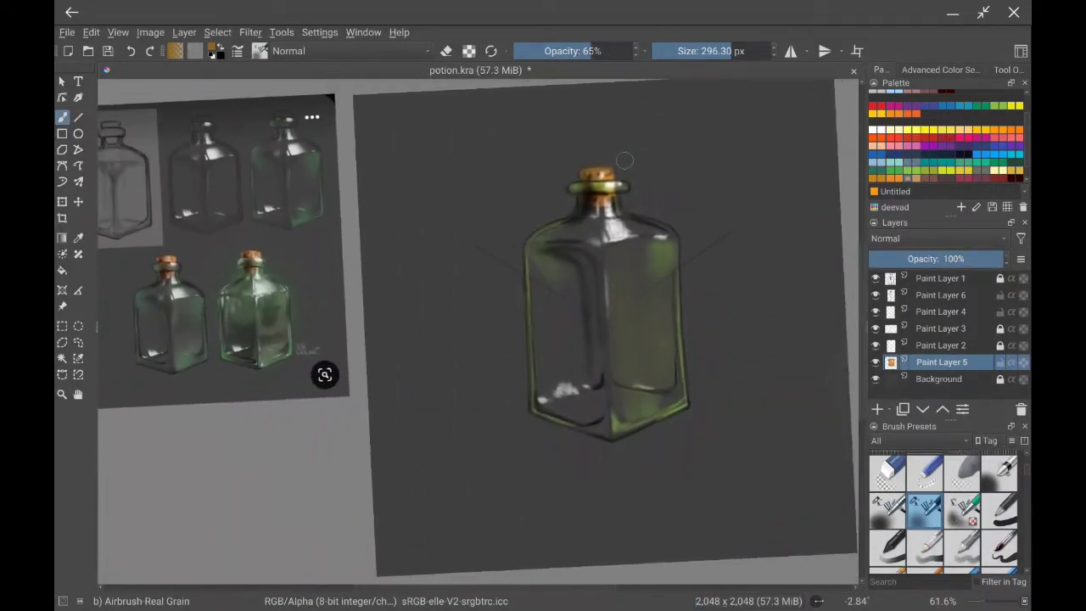
{"action": "key", "text": "d"}
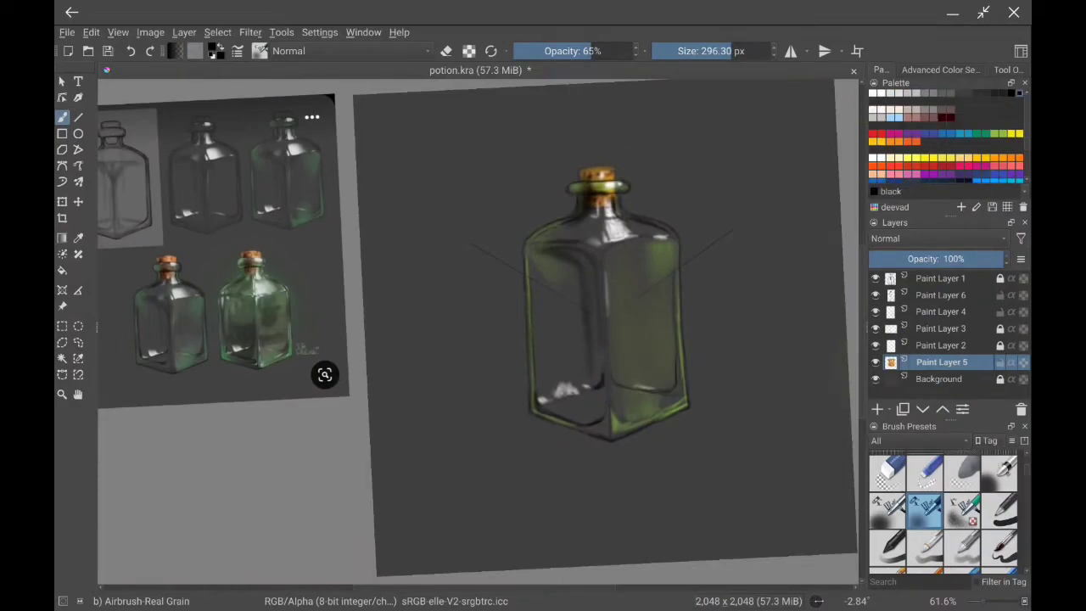
{"action": "scroll", "coordinate": [600, 149], "scroll_direction": "up", "scroll_amount": 1}
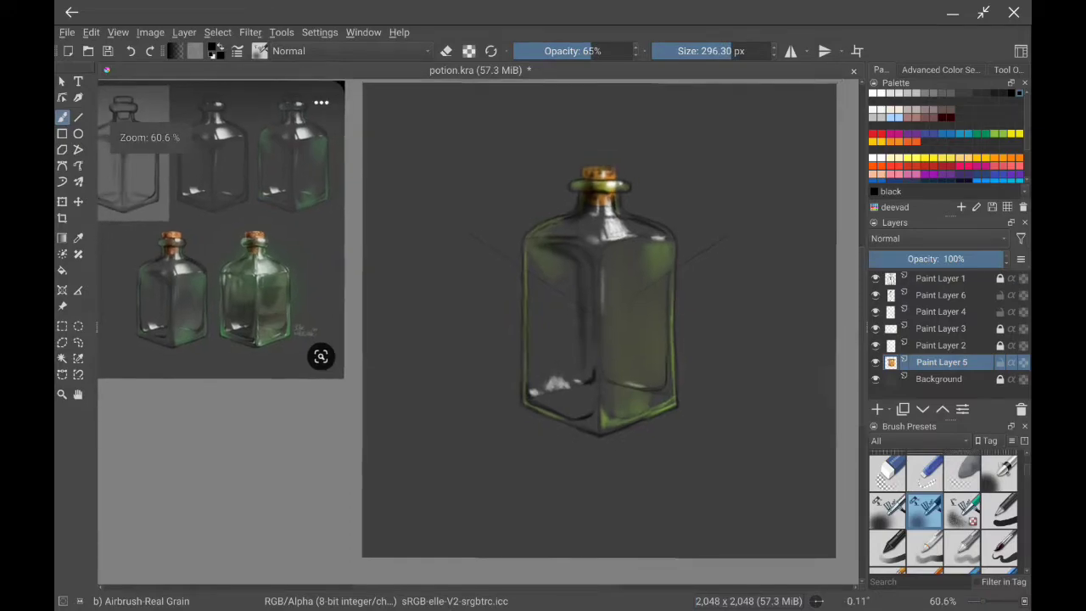
{"action": "left_click", "coordinate": [600, 479]}
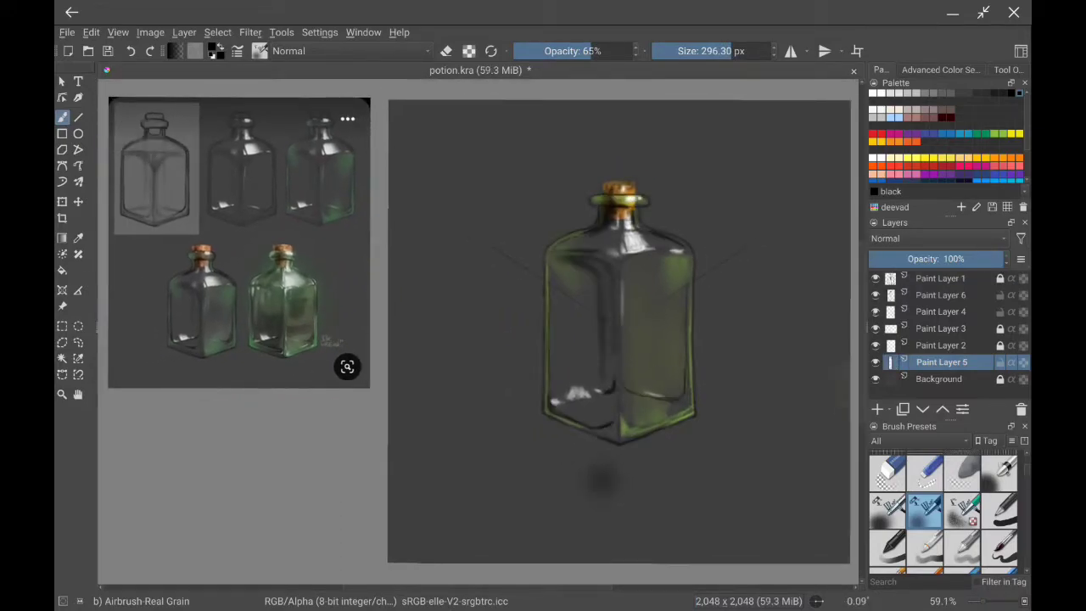
{"action": "key", "text": "e"}
{"action": "left_click_drag", "start_coordinate": [584, 493], "coordinate": [559, 484]}
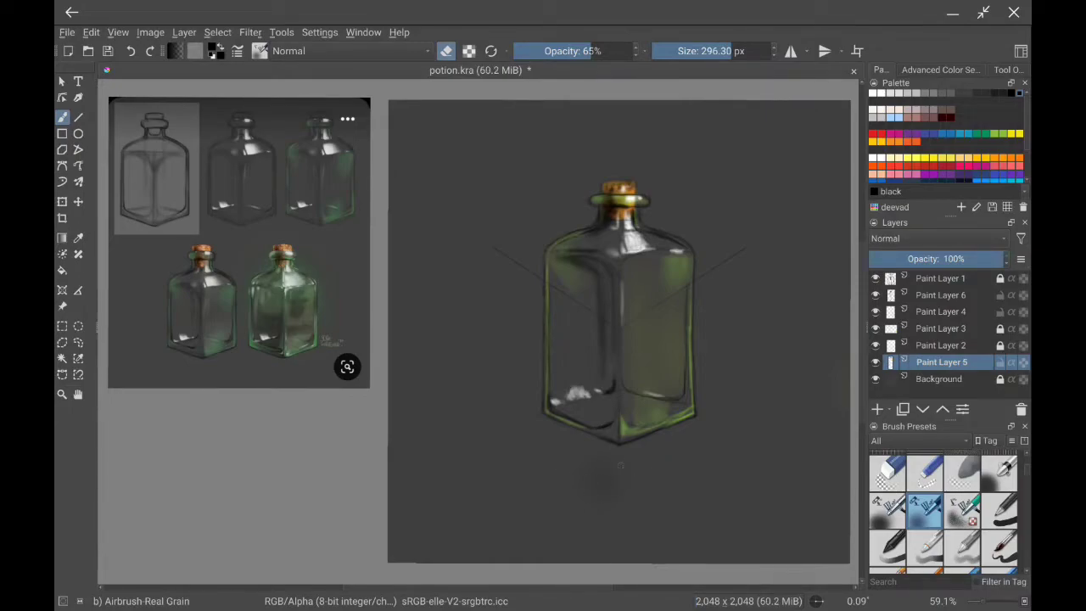
{"action": "left_click", "coordinate": [875, 278]}
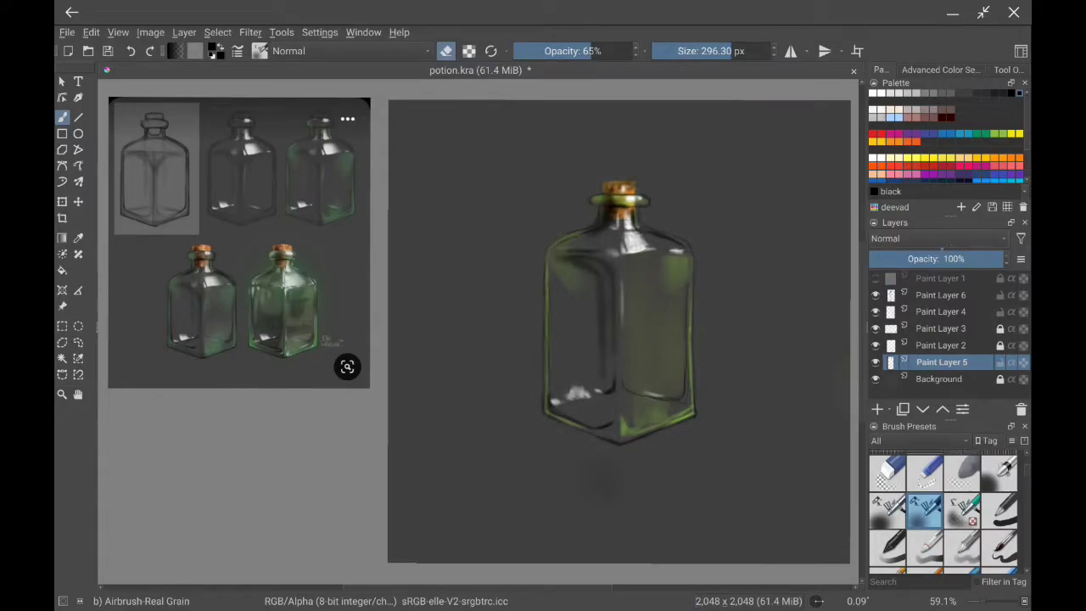
Delete the guide layer Paint Layer 1 and save potion.kra.
{"action": "left_click", "coordinate": [940, 278]}
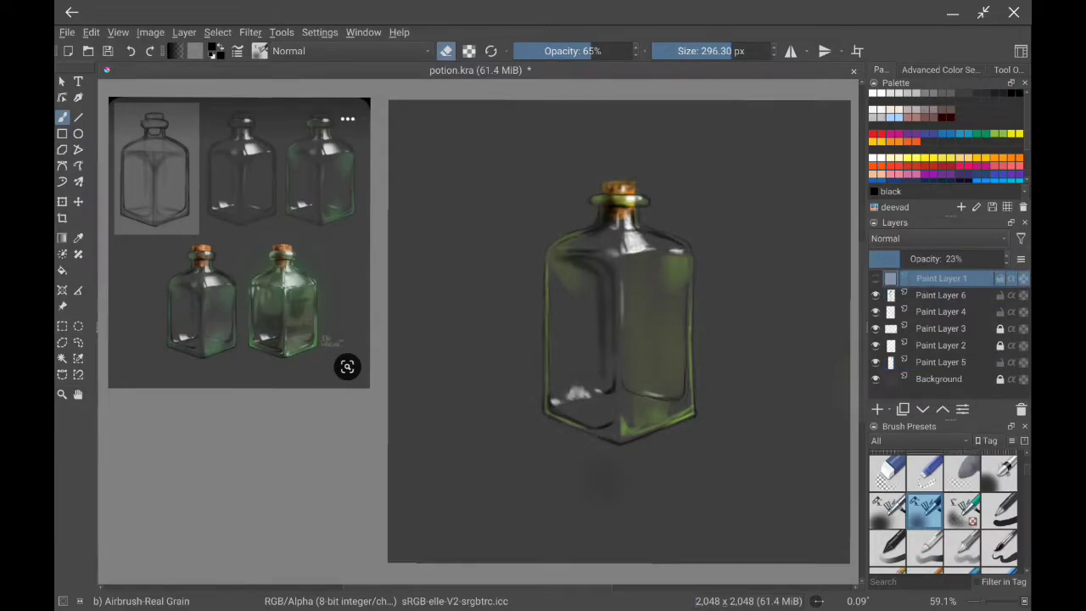
{"action": "right_click", "coordinate": [945, 280]}
{"action": "left_click", "coordinate": [805, 133]}
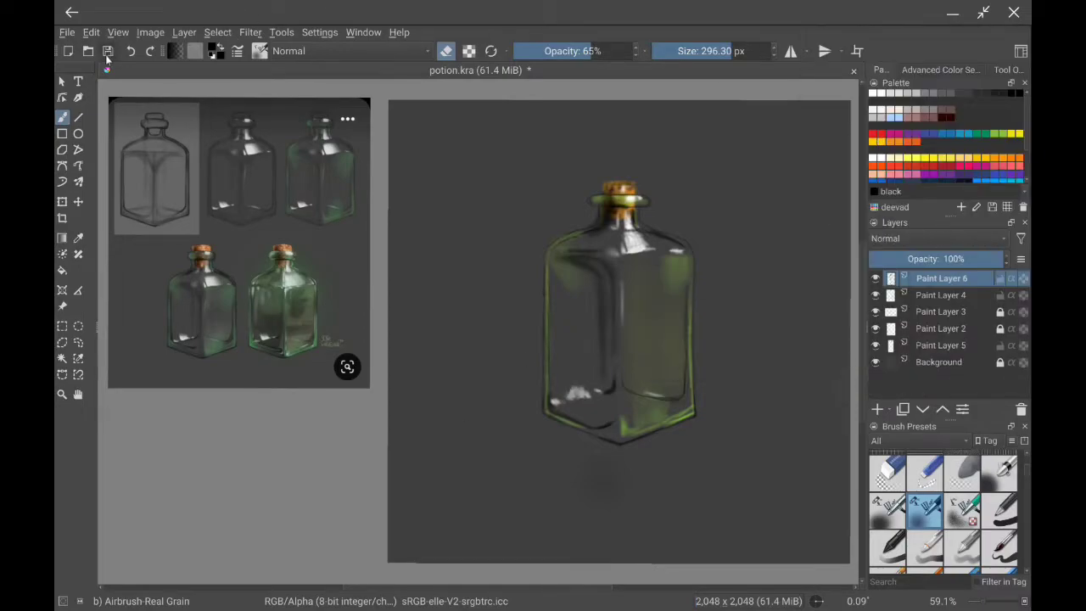
{"action": "key", "text": "ctrl+s"}
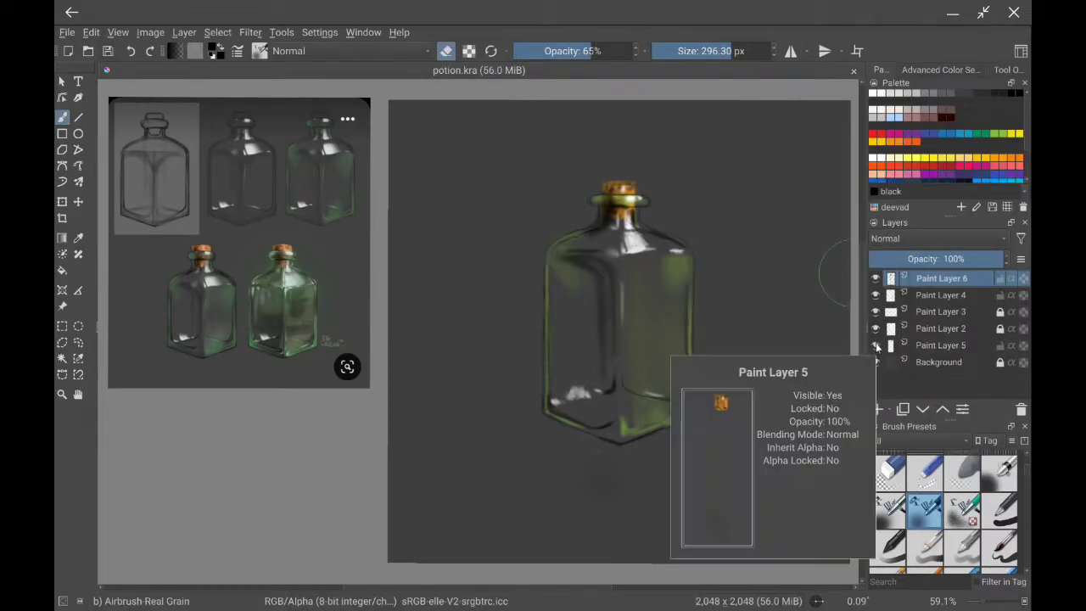
Lock Paint Layer 5, select Paint Layer 4 and dab paint near the cork.
{"action": "left_click", "coordinate": [999, 345]}
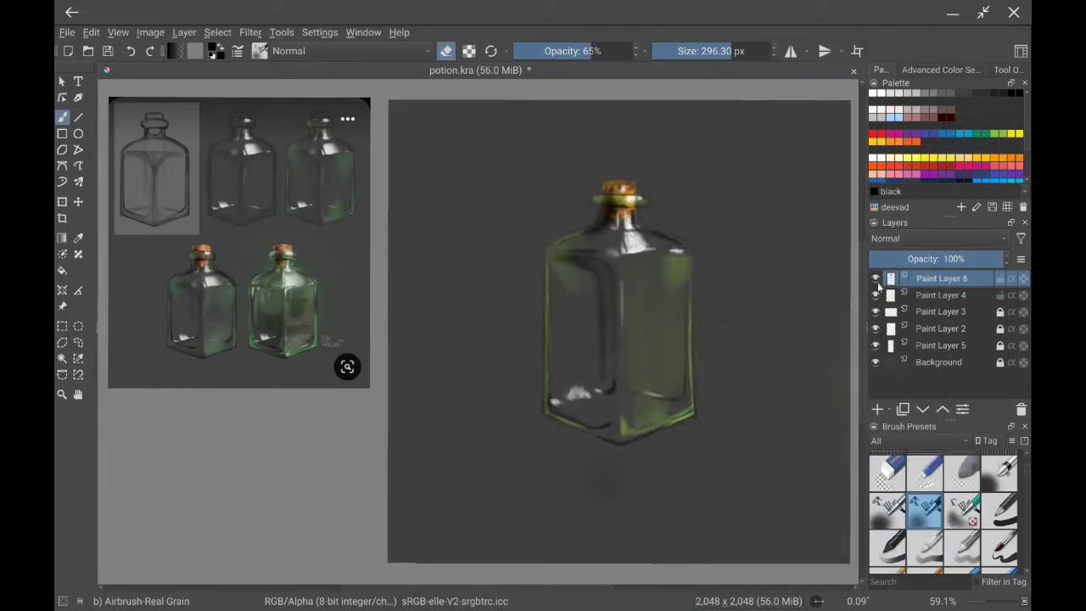
{"action": "left_click", "coordinate": [949, 295]}
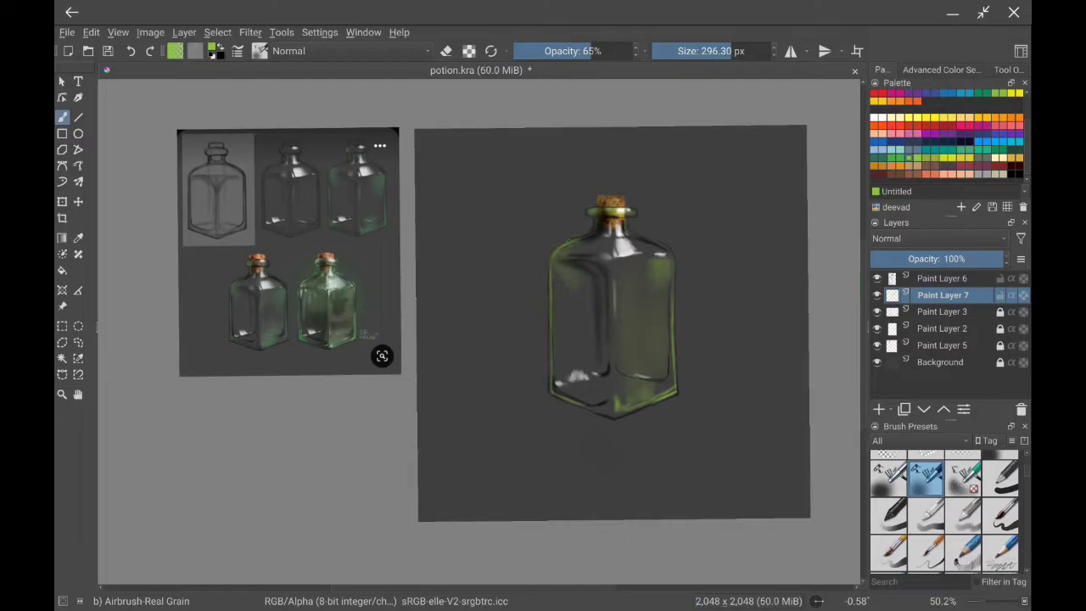
{"action": "left_click", "coordinate": [593, 209]}
Rotate the canvas, undo the stray cork stroke, and erase a small spot at the cork edge.
{"action": "mouse_move", "coordinate": [598, 218]}
{"action": "left_mouse_down"}
{"action": "mouse_move", "coordinate": [564, 208]}
{"action": "mouse_move", "coordinate": [581, 214]}
{"action": "left_mouse_up"}
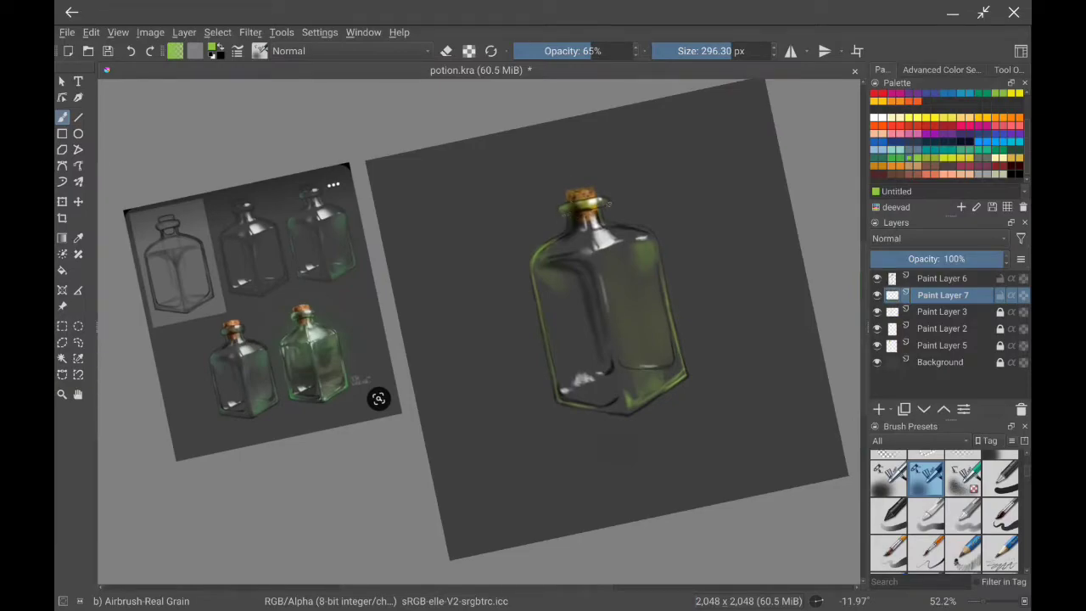
{"action": "left_click", "coordinate": [131, 51]}
{"action": "scroll", "coordinate": [561, 156], "scroll_direction": "up", "scroll_amount": 3}
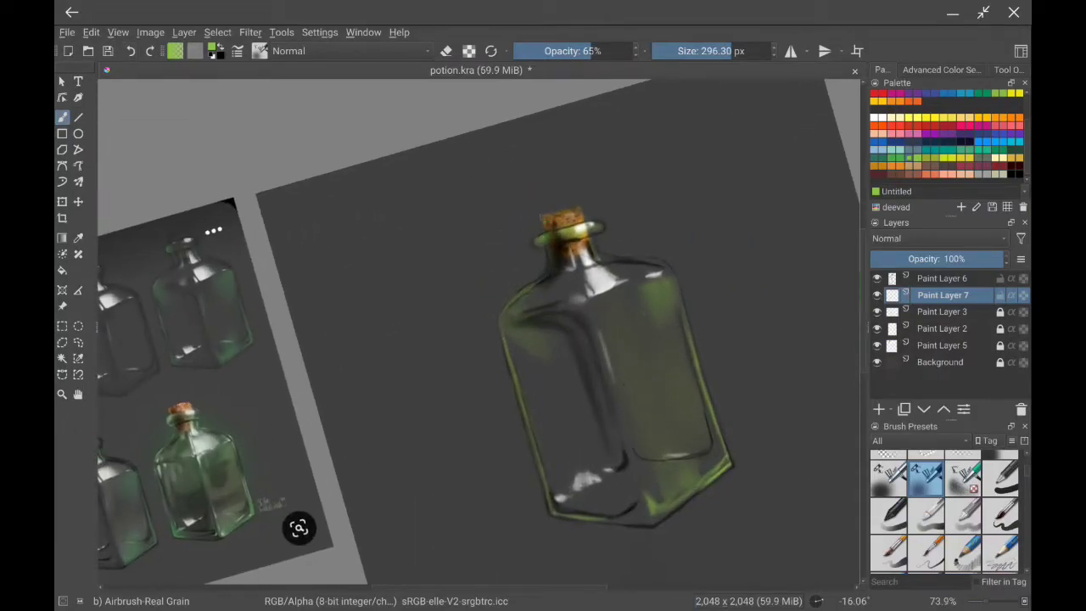
{"action": "key", "text": "slash"}
{"action": "left_click", "coordinate": [540, 233]}
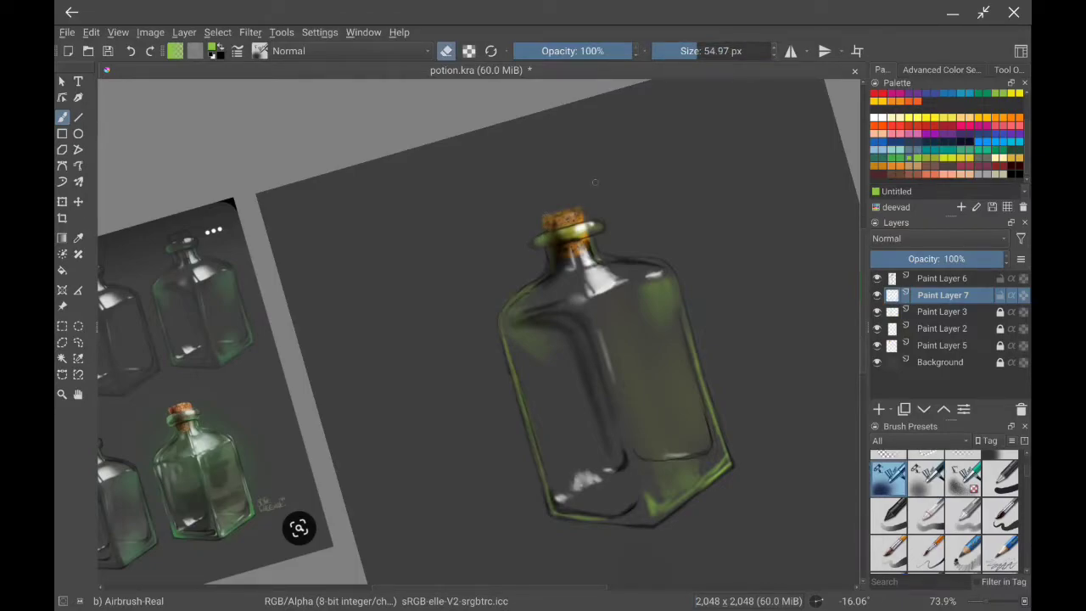
{"action": "scroll", "coordinate": [946, 140], "scroll_direction": "up", "scroll_amount": 1}
{"action": "key", "text": "e"}
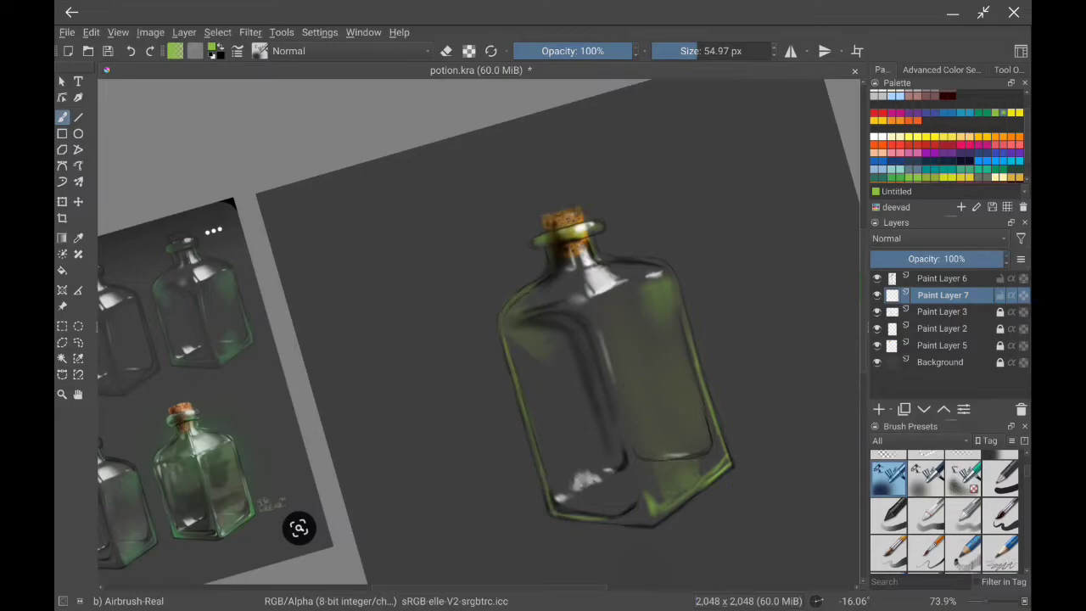
Dab light along the cork's left edge and base, enlarging the brush to about 110 px.
{"action": "left_click", "coordinate": [541, 232]}
{"action": "left_click", "coordinate": [541, 232]}
{"action": "left_click", "coordinate": [540, 235]}
{"action": "key", "text": "bracketright"}
{"action": "left_click", "coordinate": [542, 239]}
{"action": "left_click", "coordinate": [539, 241]}
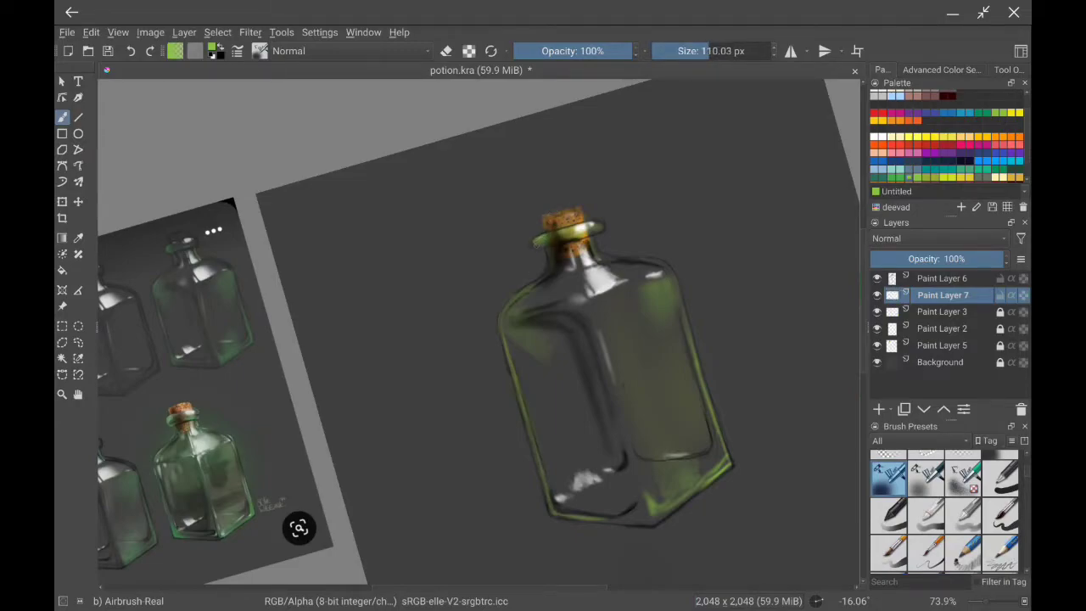
{"action": "left_click", "coordinate": [544, 246]}
{"action": "left_click", "coordinate": [563, 242]}
Highlight the cork's right side and rim, ending in white, then add a layer with a 75 px brush.
{"action": "left_click_drag", "start_coordinate": [584, 234], "coordinate": [601, 229]}
{"action": "left_click", "coordinate": [600, 221]}
{"action": "left_click", "coordinate": [599, 225]}
{"action": "scroll", "coordinate": [946, 136], "scroll_direction": "up", "scroll_amount": 1}
{"action": "left_click", "coordinate": [875, 109]}
{"action": "left_click", "coordinate": [599, 223]}
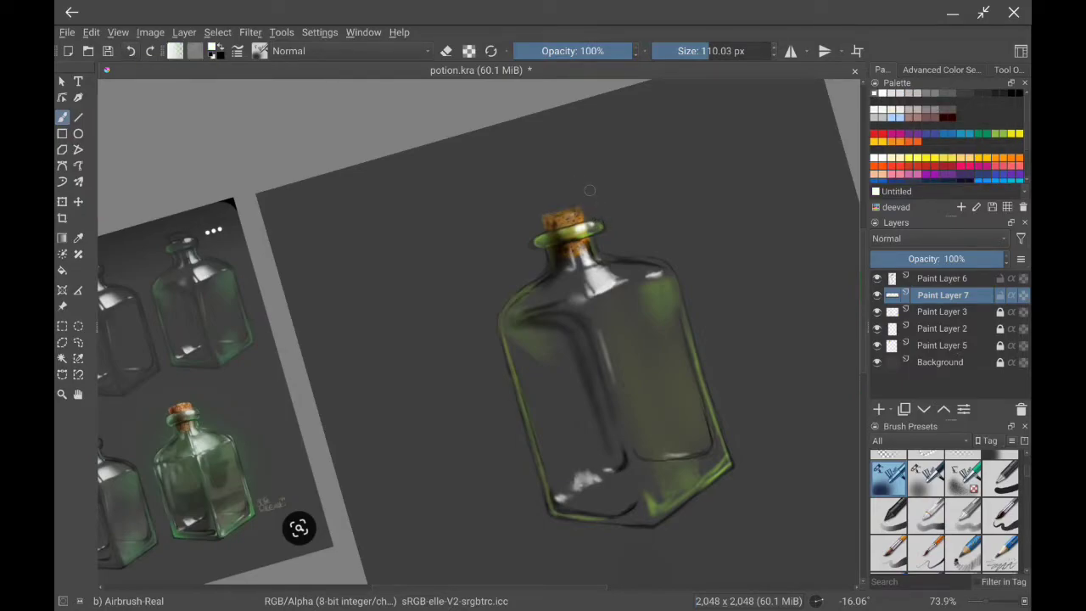
{"action": "key", "text": "Insert"}
{"action": "key", "text": "bracketleft"}
Paint highlights on the cork rim and bottle edges, undoing the shoulder stroke and white lower stroke.
{"action": "left_click", "coordinate": [599, 219]}
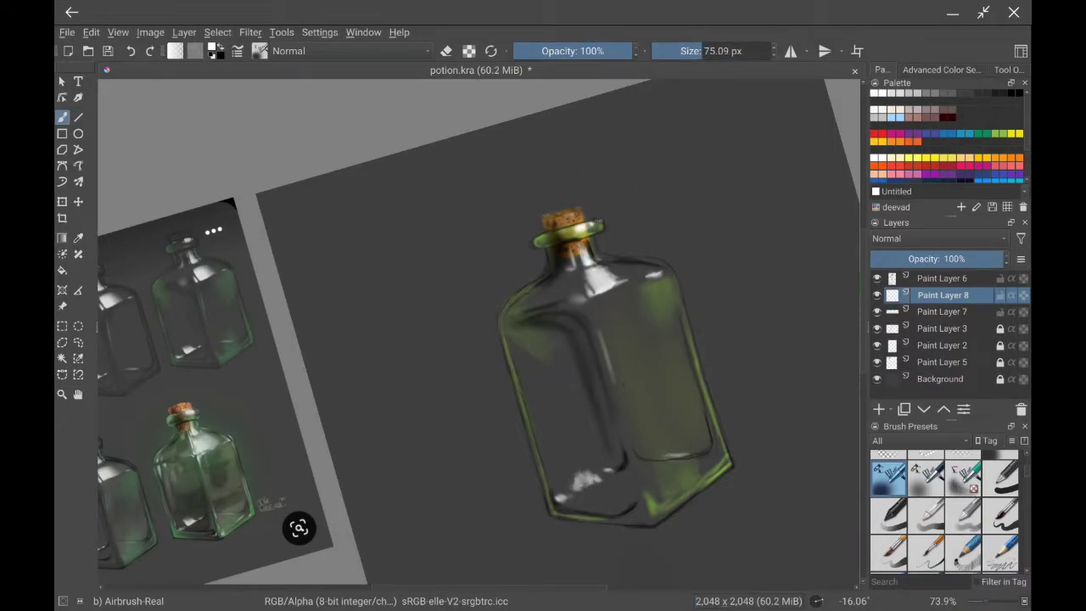
{"action": "mouse_move", "coordinate": [592, 222]}
{"action": "left_mouse_down"}
{"action": "mouse_move", "coordinate": [602, 217]}
{"action": "mouse_move", "coordinate": [604, 229]}
{"action": "left_mouse_up"}
{"action": "left_click_drag", "start_coordinate": [508, 302], "coordinate": [514, 297]}
{"action": "left_click_drag", "start_coordinate": [614, 256], "coordinate": [654, 259]}
{"action": "left_click", "coordinate": [130, 51]}
{"action": "left_click_drag", "start_coordinate": [619, 437], "coordinate": [461, 442]}
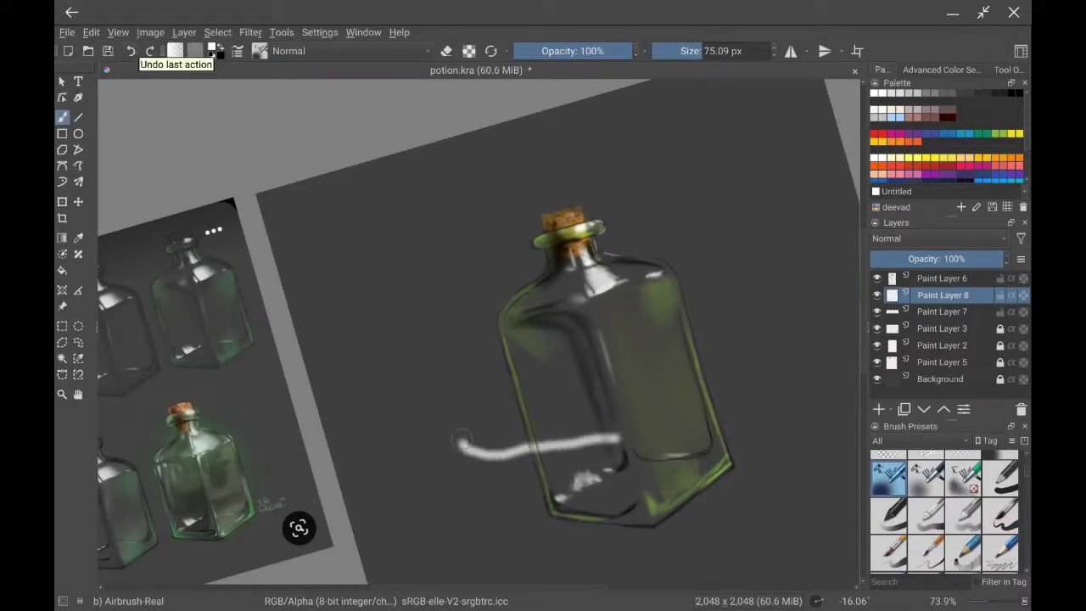
{"action": "key", "text": "ctrl+z"}
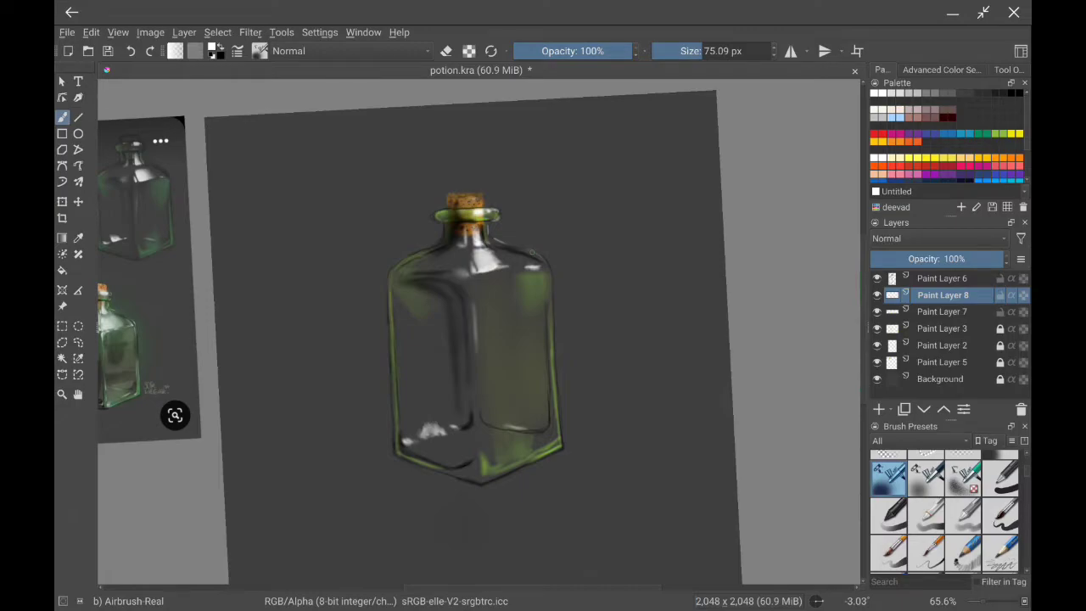
Undo the strokes near the cork, show Paint Layer 7 again, and lock Paint Layer 6.
{"action": "left_click", "coordinate": [941, 312]}
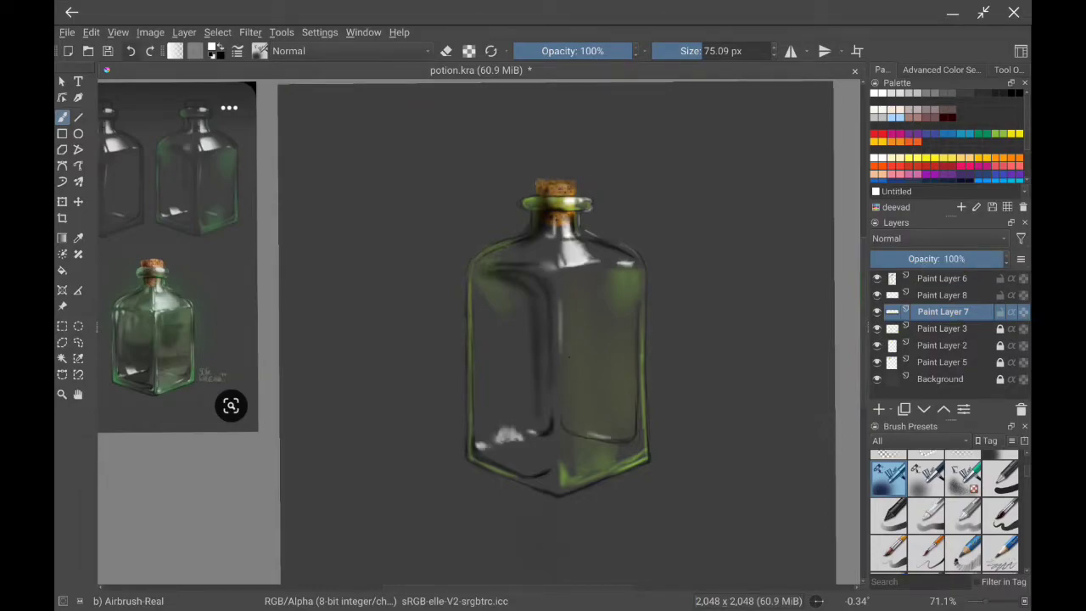
{"action": "left_click", "coordinate": [130, 51]}
{"action": "scroll", "coordinate": [946, 136], "scroll_direction": "down", "scroll_amount": 2}
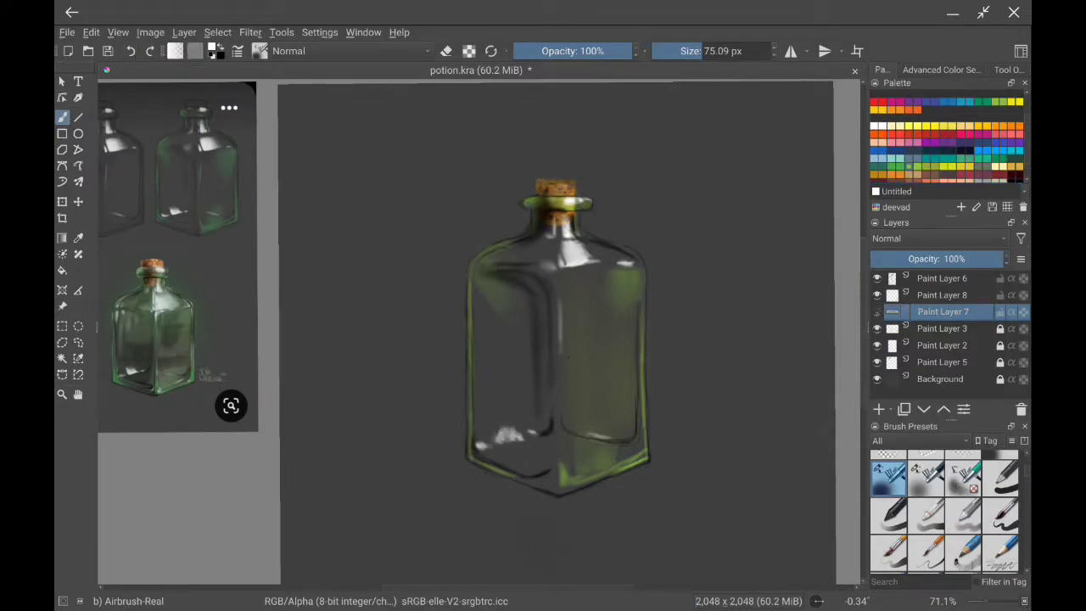
{"action": "left_click", "coordinate": [876, 311]}
{"action": "left_click", "coordinate": [942, 278]}
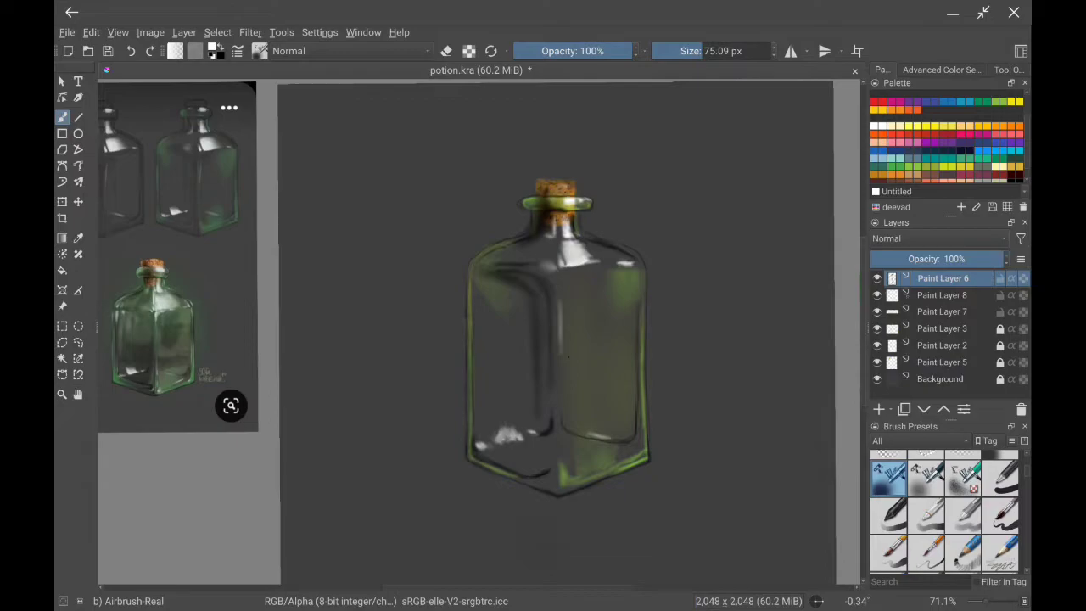
{"action": "left_click", "coordinate": [1000, 278]}
On Paint Layer 3, undo four stray cork marks and darken the neck ring with the grainy airbrush.
{"action": "left_click", "coordinate": [942, 328]}
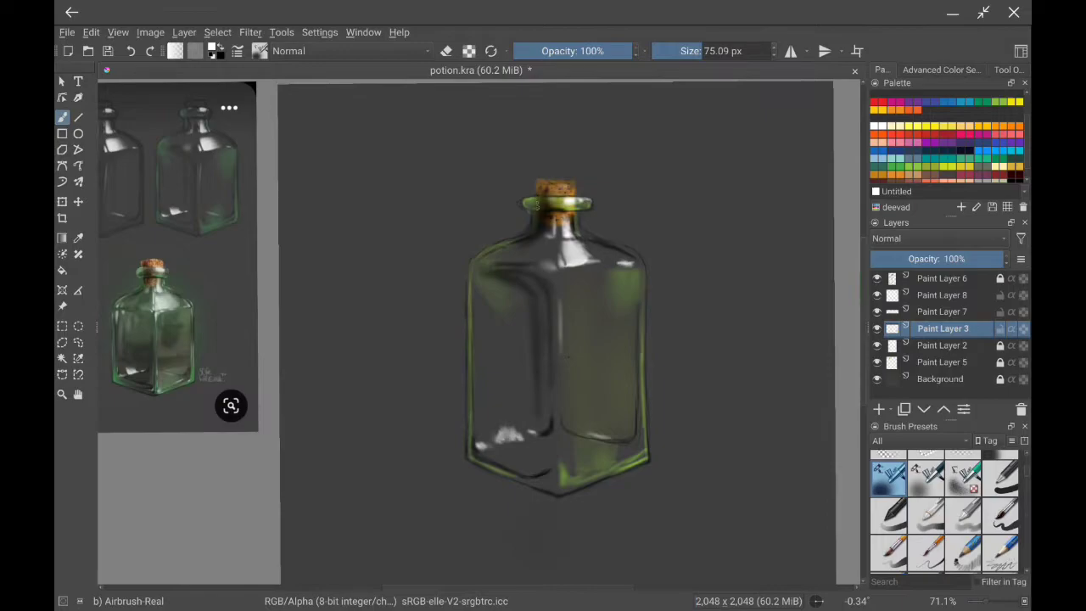
{"action": "left_click_drag", "start_coordinate": [533, 206], "coordinate": [579, 235]}
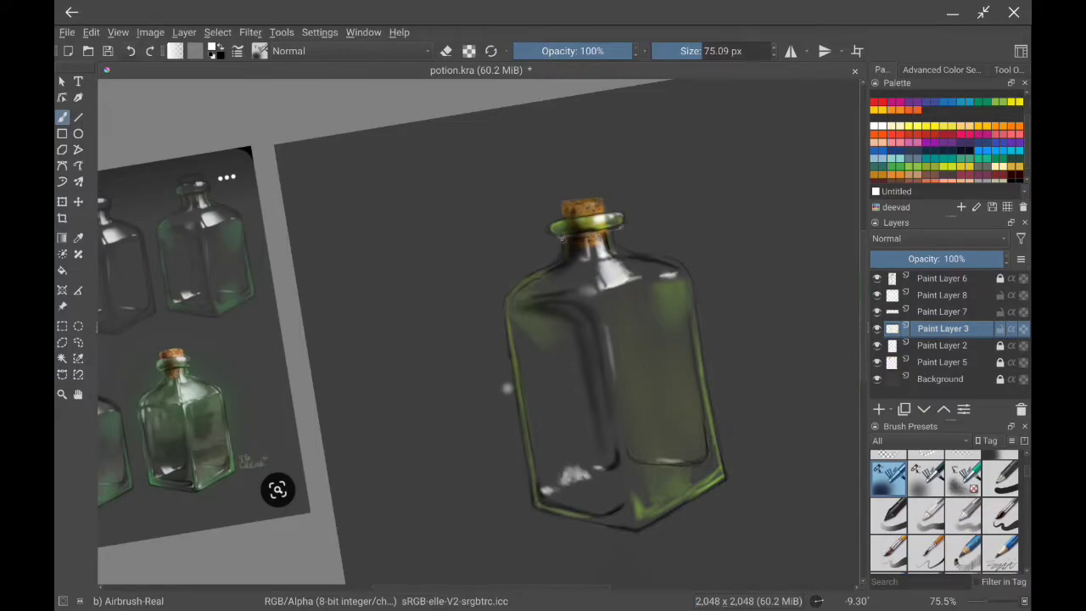
{"action": "left_click", "coordinate": [131, 51]}
{"action": "left_click", "coordinate": [130, 51]}
{"action": "left_click", "coordinate": [131, 51]}
{"action": "left_click", "coordinate": [130, 51]}
{"action": "key", "text": "slash"}
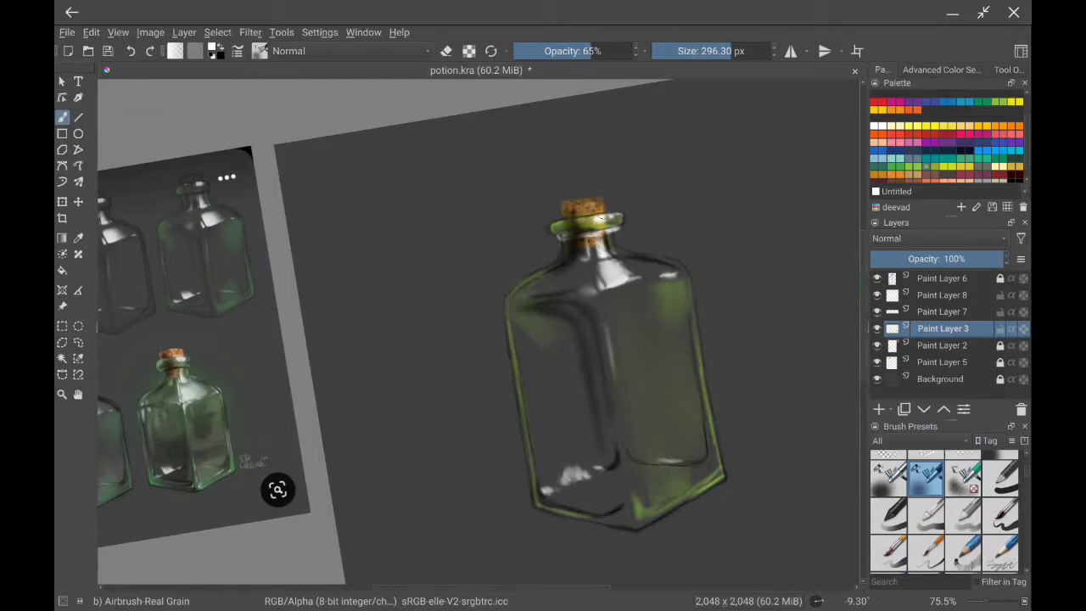
{"action": "left_click_drag", "start_coordinate": [563, 229], "coordinate": [599, 236]}
Add a new layer above Paint Layer 3 and undo the dark outline on the bottle's left side.
{"action": "key", "text": "Insert"}
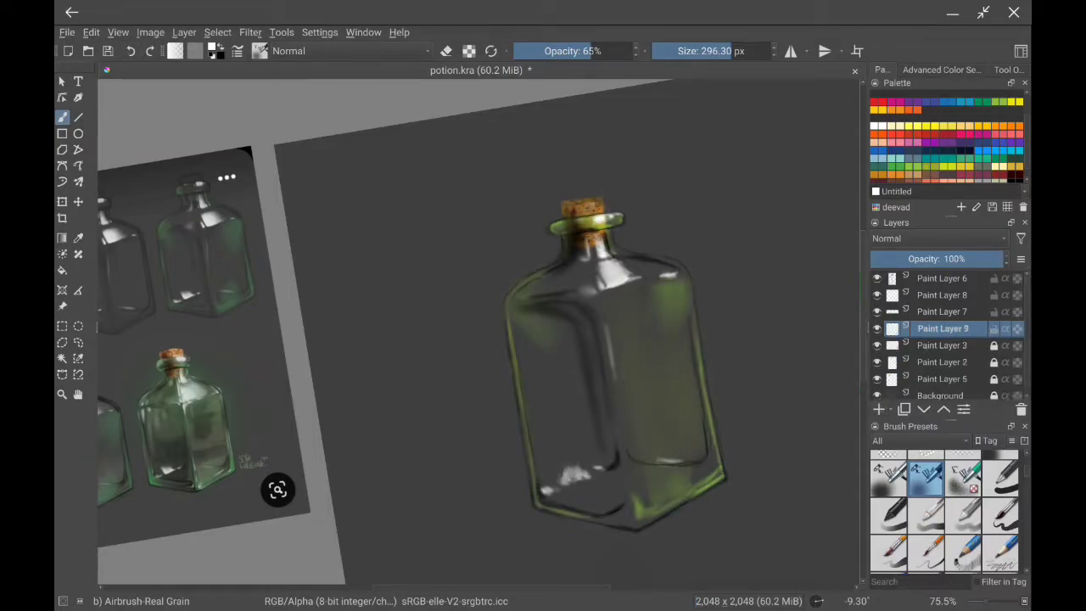
{"action": "key", "text": "slash"}
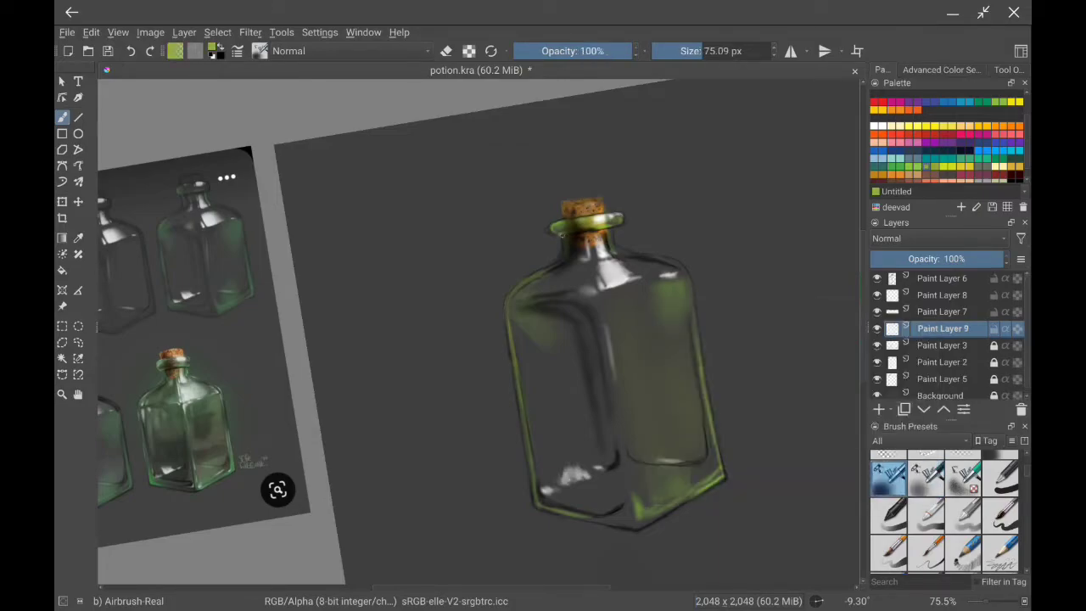
{"action": "scroll", "coordinate": [654, 208], "scroll_direction": "up", "scroll_amount": 2}
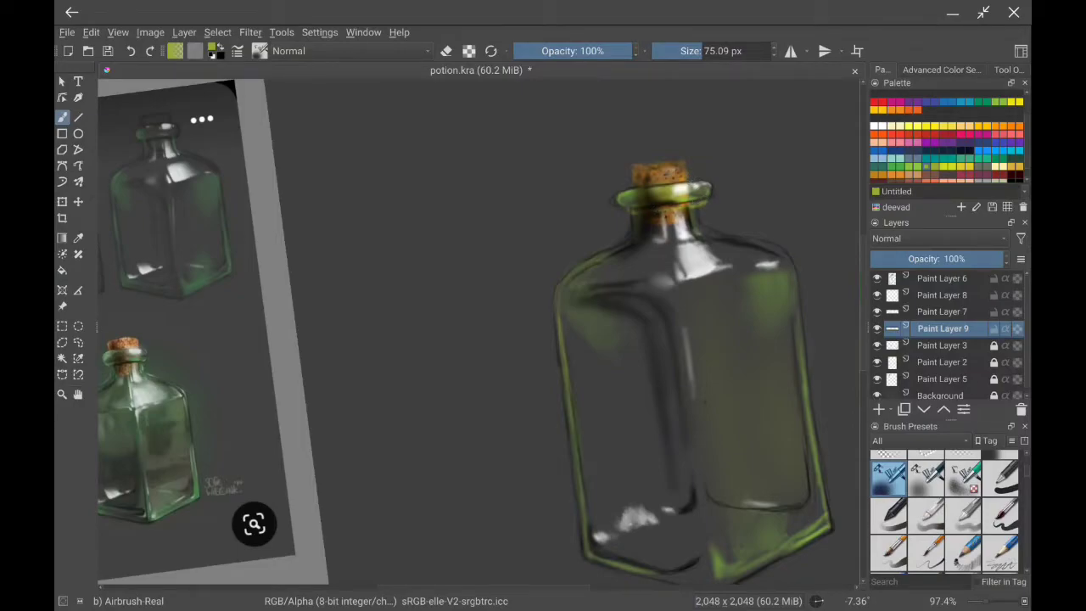
{"action": "key", "text": "slash"}
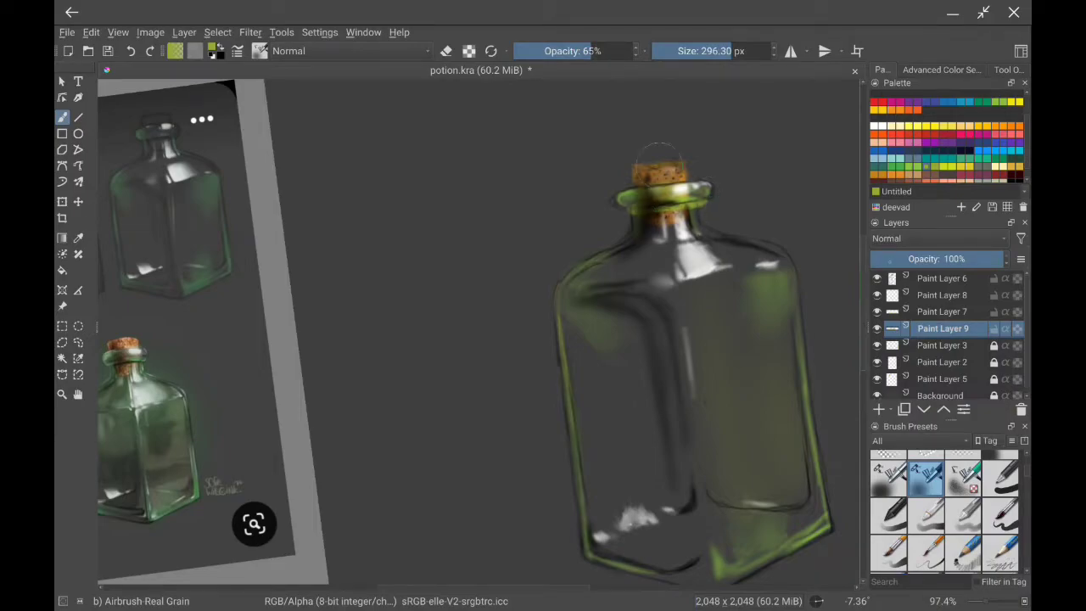
{"action": "key", "text": "ctrl+z"}
Erase the neck-ring stroke and repaint it as a green airbrush highlight.
{"action": "key", "text": "e"}
{"action": "left_click", "coordinate": [888, 475]}
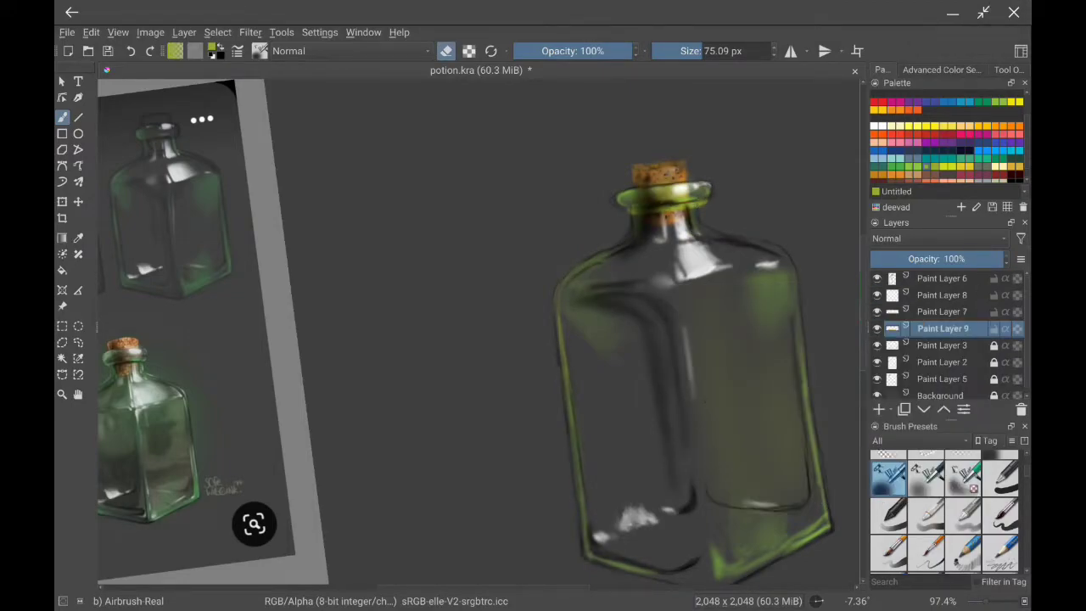
{"action": "left_click_drag", "start_coordinate": [706, 197], "coordinate": [632, 210]}
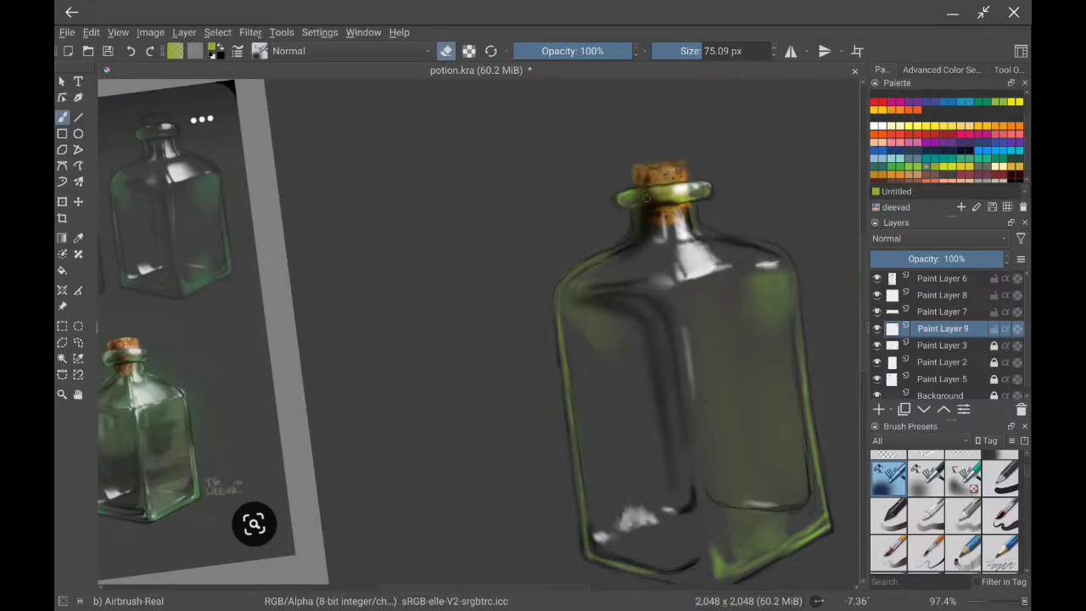
{"action": "key", "text": "e"}
{"action": "left_click_drag", "start_coordinate": [631, 211], "coordinate": [706, 201]}
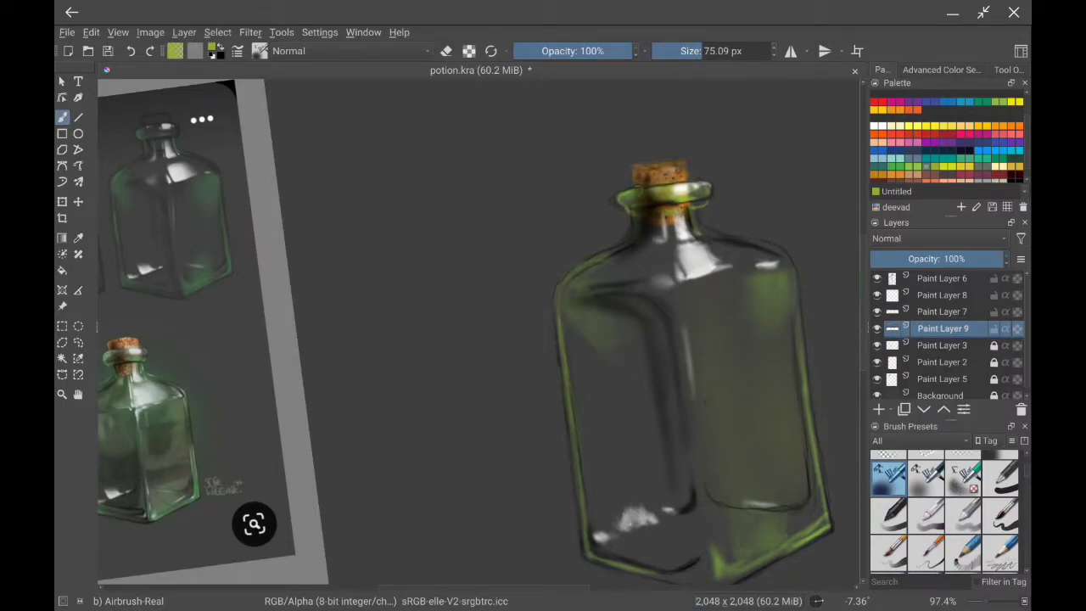
{"action": "key", "text": "slash"}
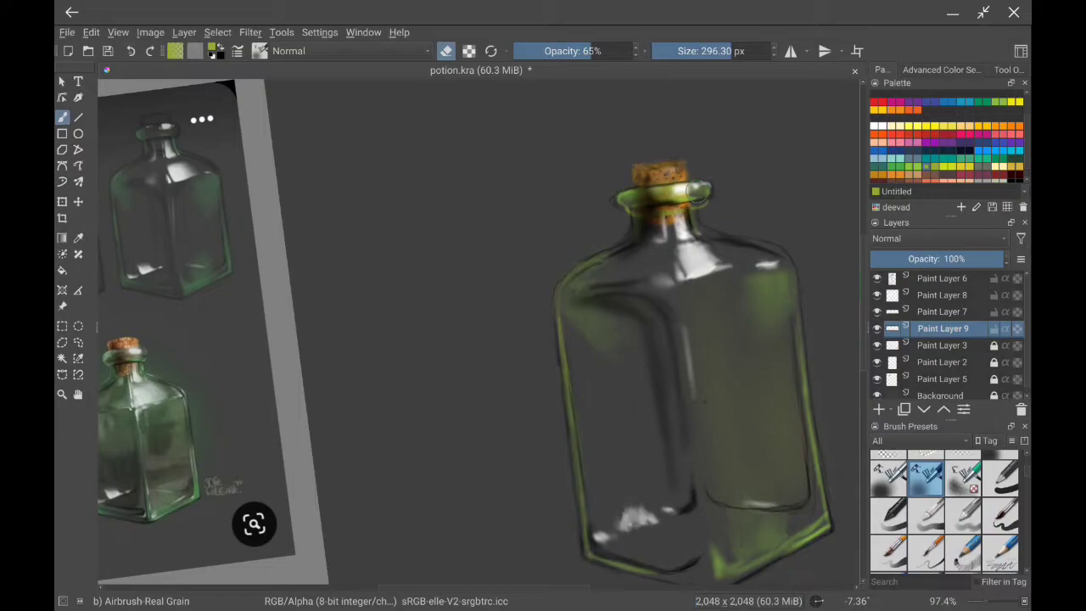
{"action": "key", "text": "e"}
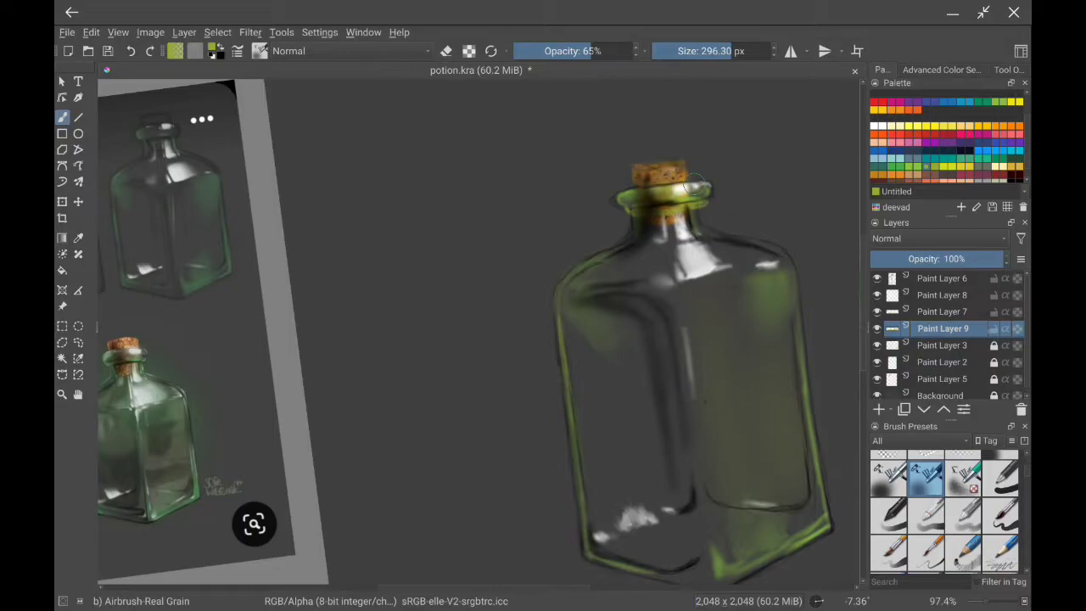
Unlock Paint Layer 9 and Paint Layer 3.
{"action": "scroll", "coordinate": [694, 187], "scroll_direction": "up", "scroll_amount": 3}
{"action": "scroll", "coordinate": [694, 186], "scroll_direction": "down", "scroll_amount": 5}
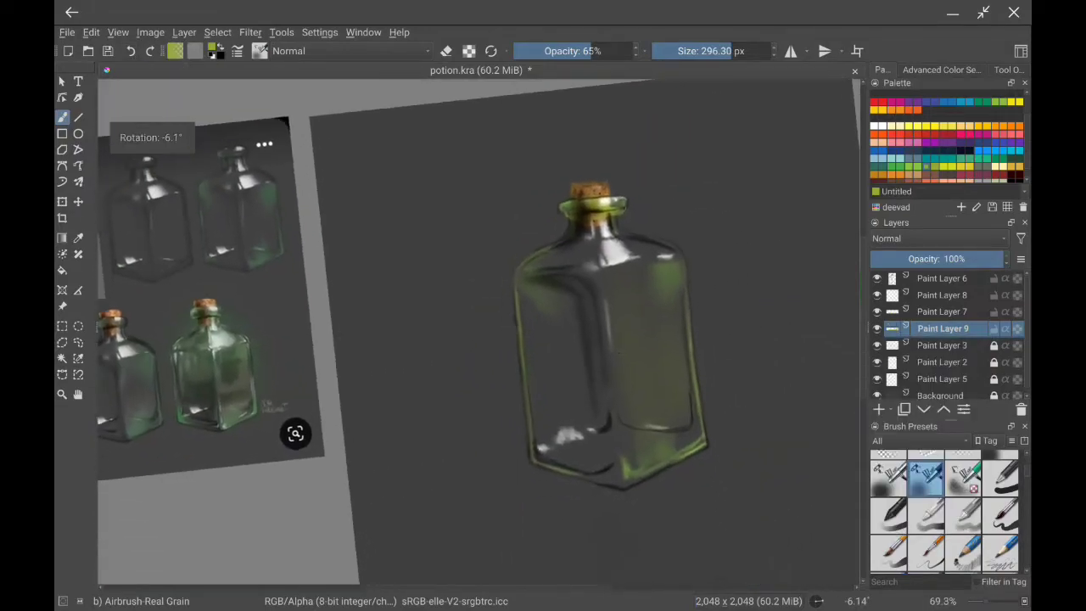
{"action": "scroll", "coordinate": [475, 331], "scroll_direction": "down", "scroll_amount": 1}
{"action": "left_click_drag", "start_coordinate": [993, 328], "coordinate": [993, 345]}
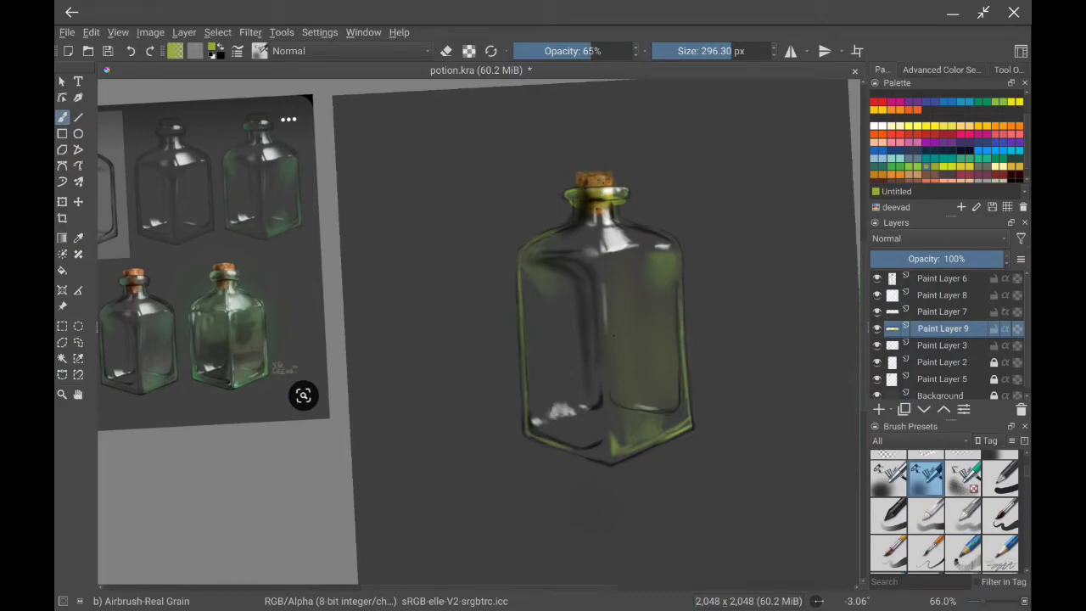
Search the brush presets for 'blen' and select the Blender Blur brush.
{"action": "left_click", "coordinate": [899, 581]}
{"action": "type", "text": "blen"}
{"action": "left_click", "coordinate": [1000, 467]}
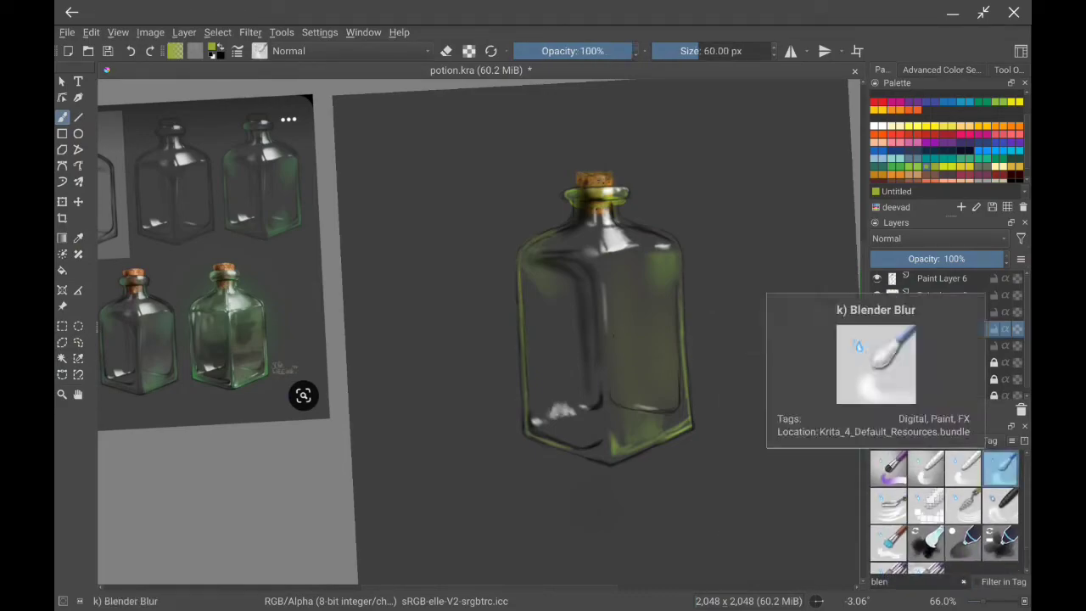
{"action": "scroll", "coordinate": [475, 331], "scroll_direction": "up", "scroll_amount": 2}
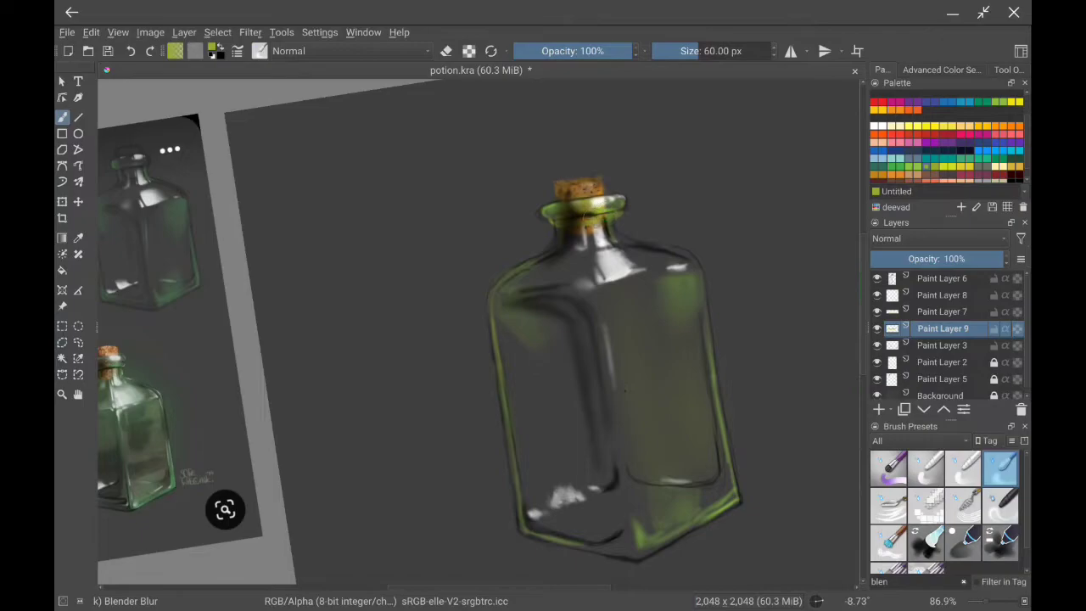
{"action": "scroll", "coordinate": [611, 187], "scroll_direction": "down", "scroll_amount": 3}
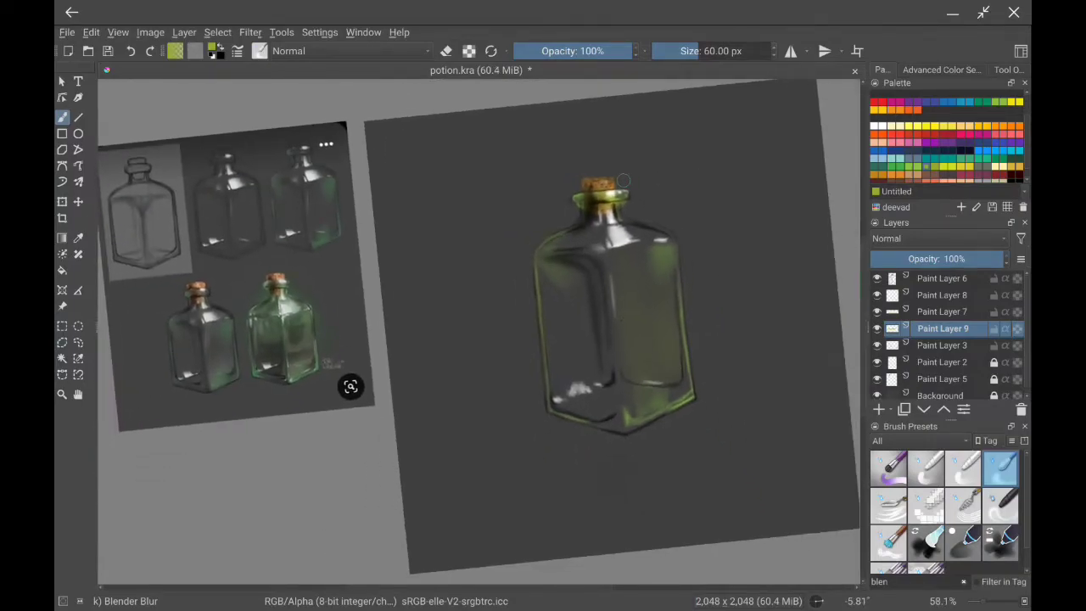
Switch to the smaller full-opacity airbrush and merge Paint Layer 9 into Paint Layer 7.
{"action": "left_click", "coordinate": [963, 581]}
{"action": "left_click", "coordinate": [925, 500]}
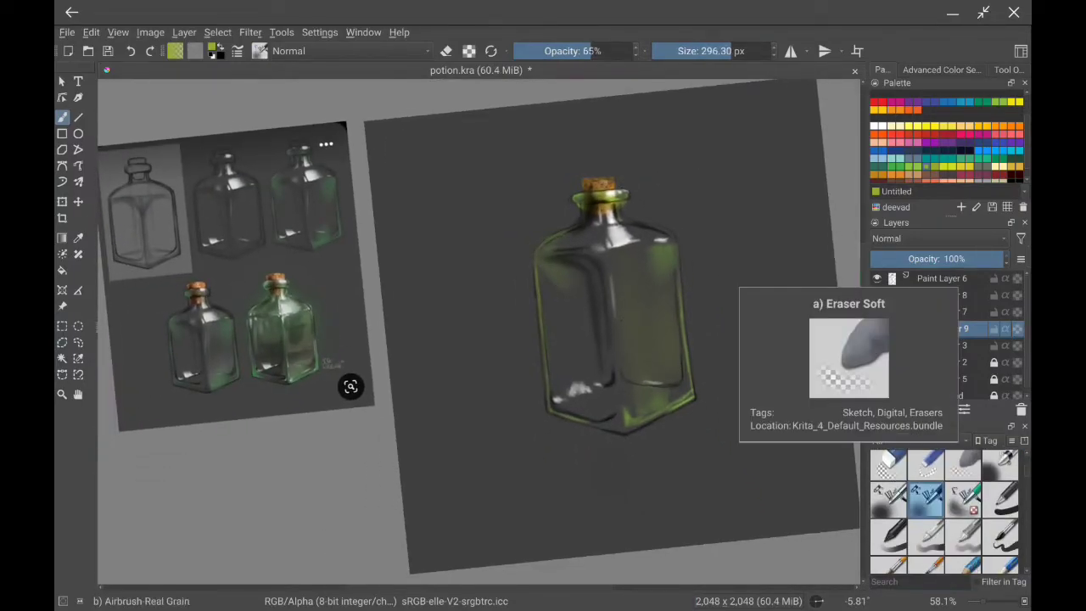
{"action": "left_click", "coordinate": [888, 500]}
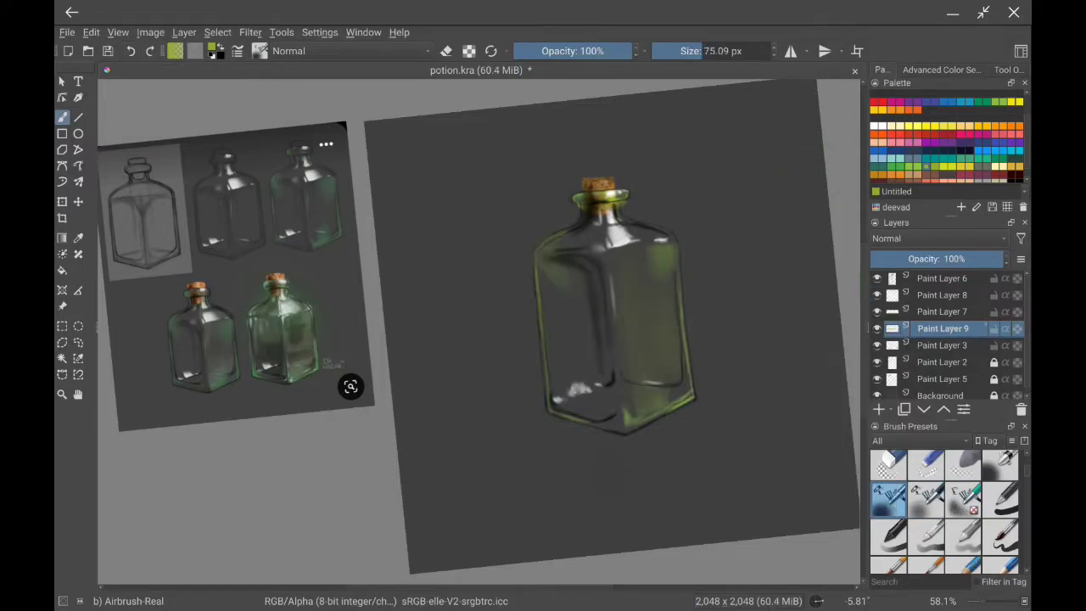
{"action": "left_click", "coordinate": [874, 168]}
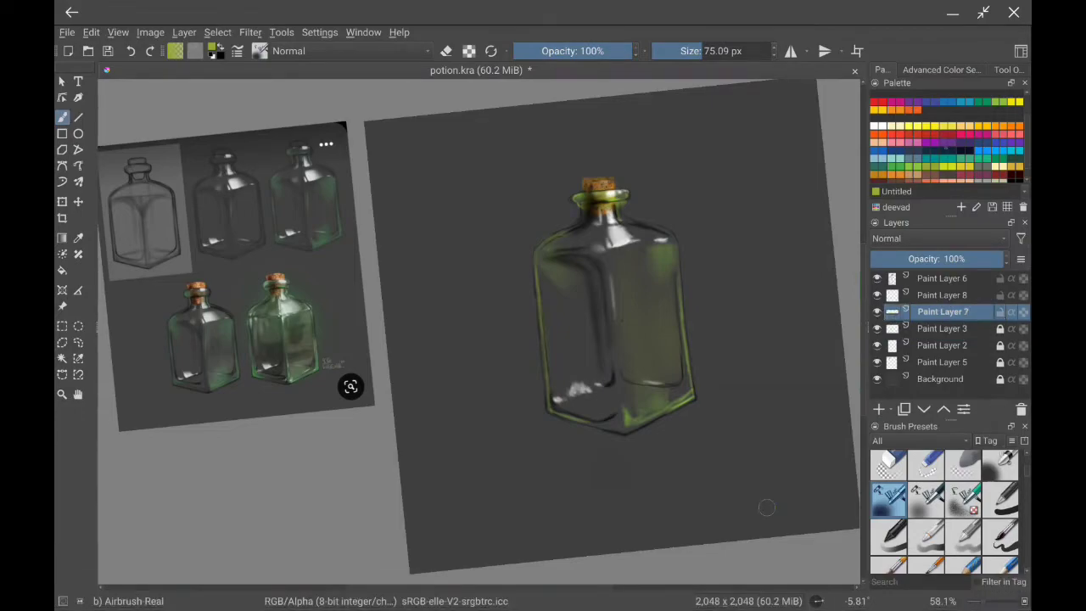
{"action": "scroll", "coordinate": [587, 220], "scroll_direction": "up", "scroll_amount": 2}
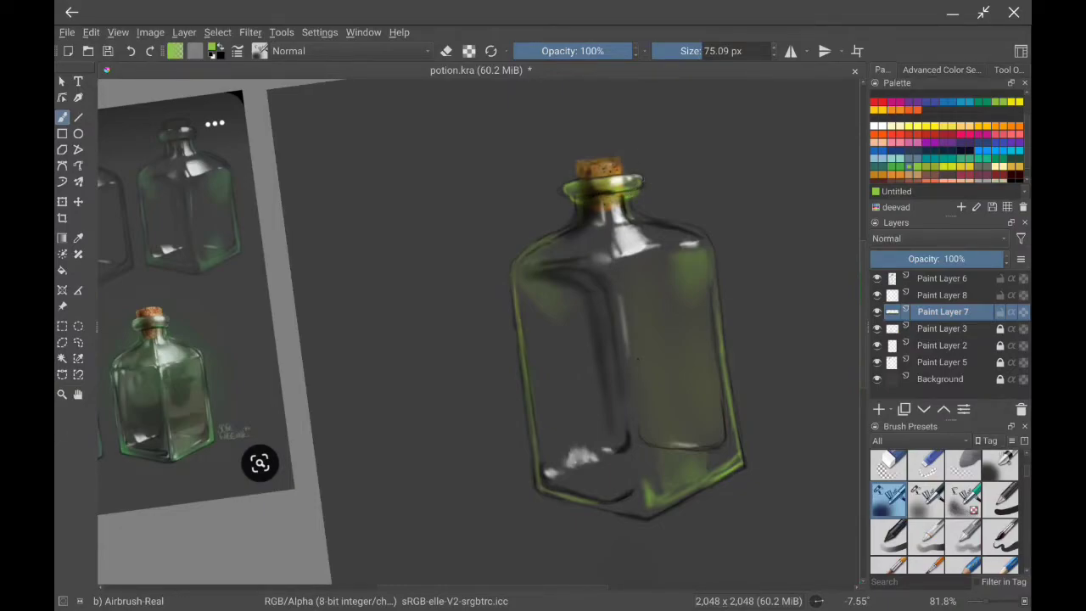
Brighten the upper-shoulder highlight in white with the large grainy airbrush.
{"action": "key", "text": "Page_Up"}
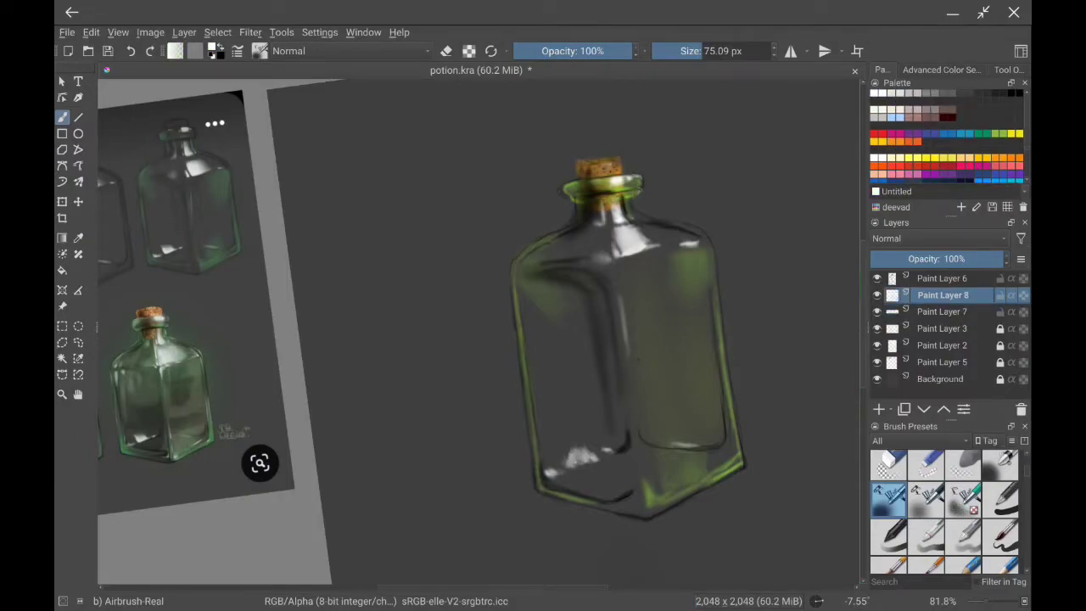
{"action": "key", "text": "slash"}
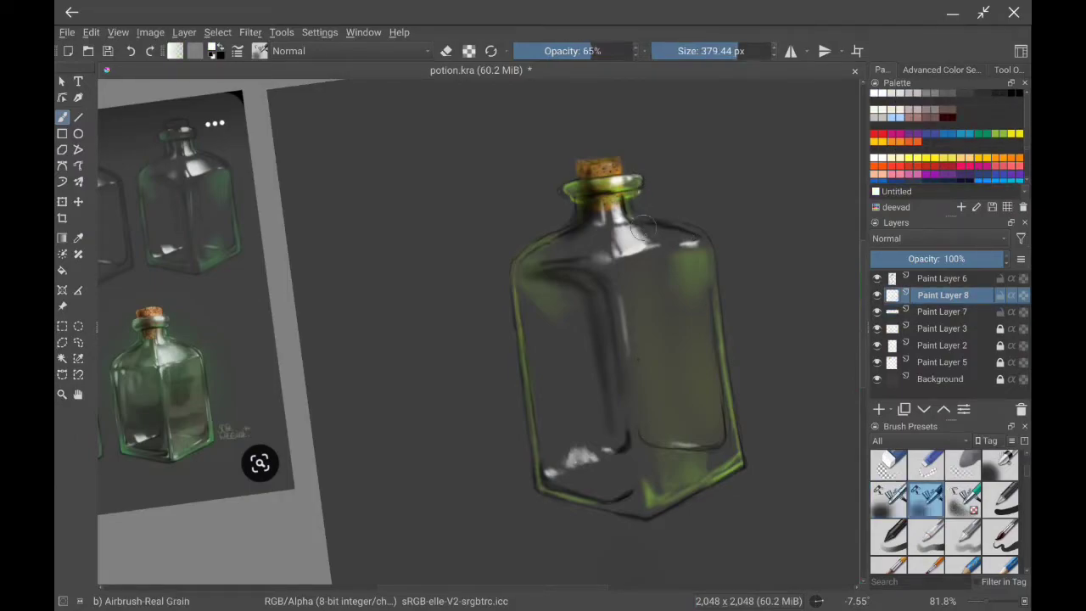
{"action": "mouse_move", "coordinate": [653, 242]}
{"action": "left_mouse_down"}
{"action": "mouse_move", "coordinate": [672, 235]}
{"action": "mouse_move", "coordinate": [652, 229]}
{"action": "left_mouse_up"}
Soften the shoulder highlight's edges with Blender Blur, trying the basic and wet-blend blenders too.
{"action": "type", "text": "blen"}
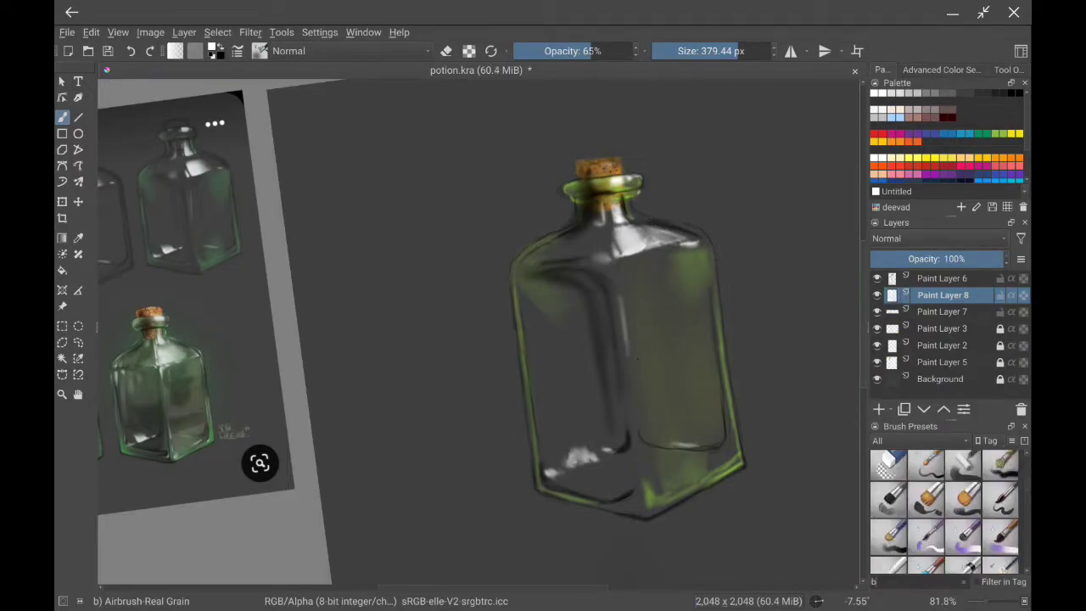
{"action": "left_click", "coordinate": [1001, 467]}
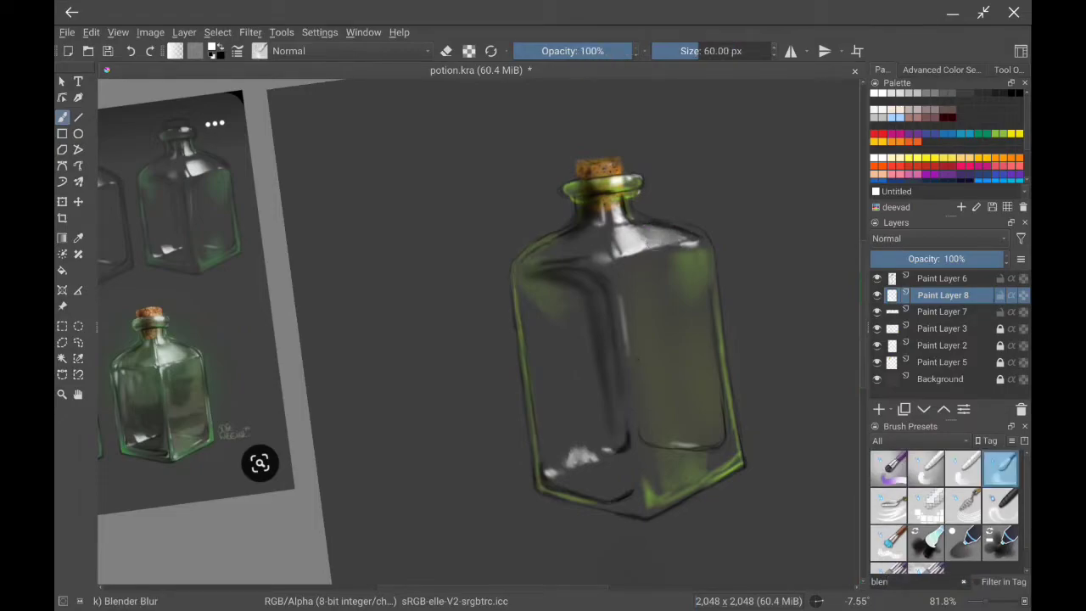
{"action": "mouse_move", "coordinate": [653, 225]}
{"action": "left_mouse_down"}
{"action": "mouse_move", "coordinate": [639, 239]}
{"action": "mouse_move", "coordinate": [662, 214]}
{"action": "left_mouse_up"}
{"action": "left_click", "coordinate": [963, 467]}
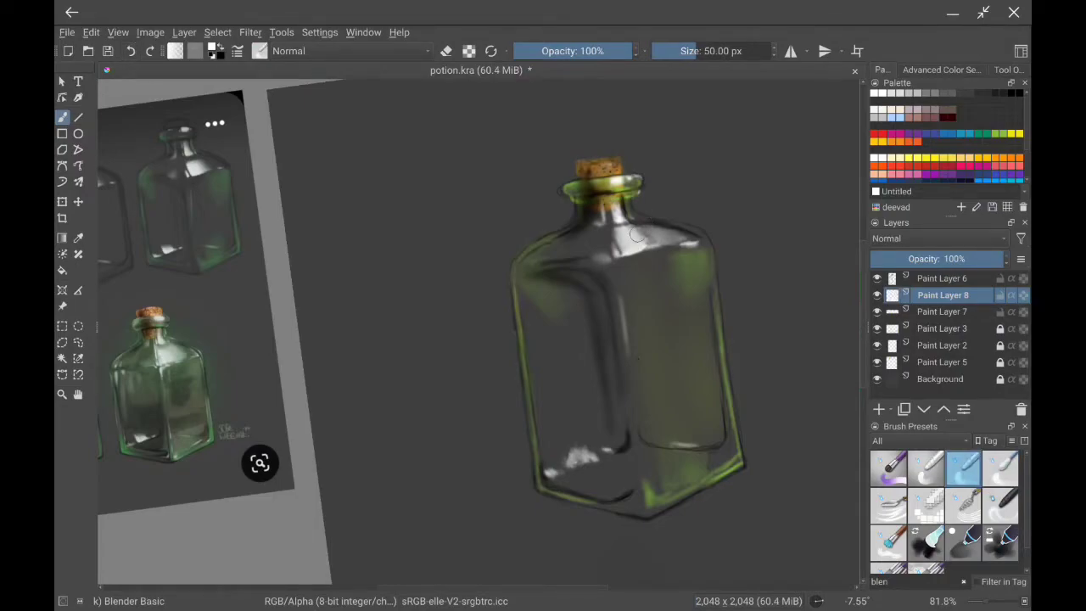
{"action": "left_click", "coordinate": [926, 467]}
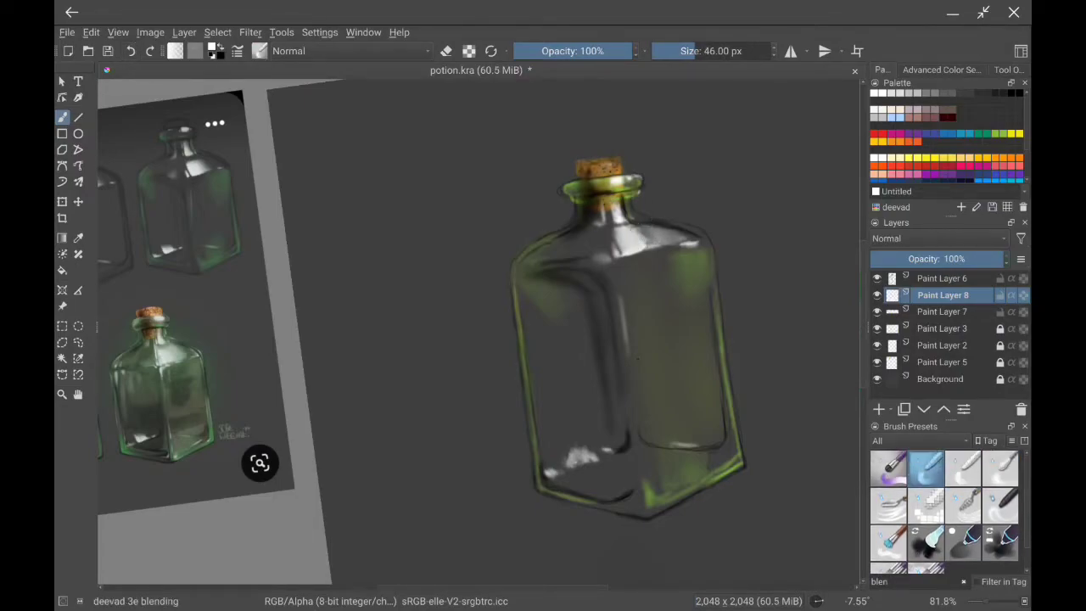
{"action": "scroll", "coordinate": [942, 509], "scroll_direction": "down", "scroll_amount": 1}
{"action": "left_click", "coordinate": [888, 551]}
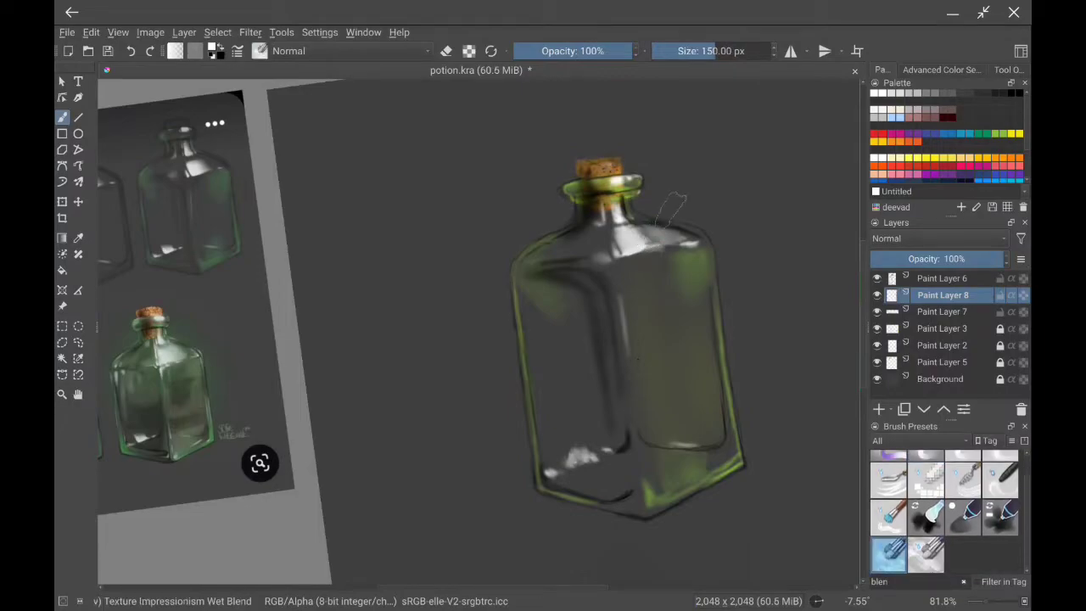
{"action": "scroll", "coordinate": [942, 500], "scroll_direction": "up", "scroll_amount": 1}
{"action": "left_click", "coordinate": [1000, 466]}
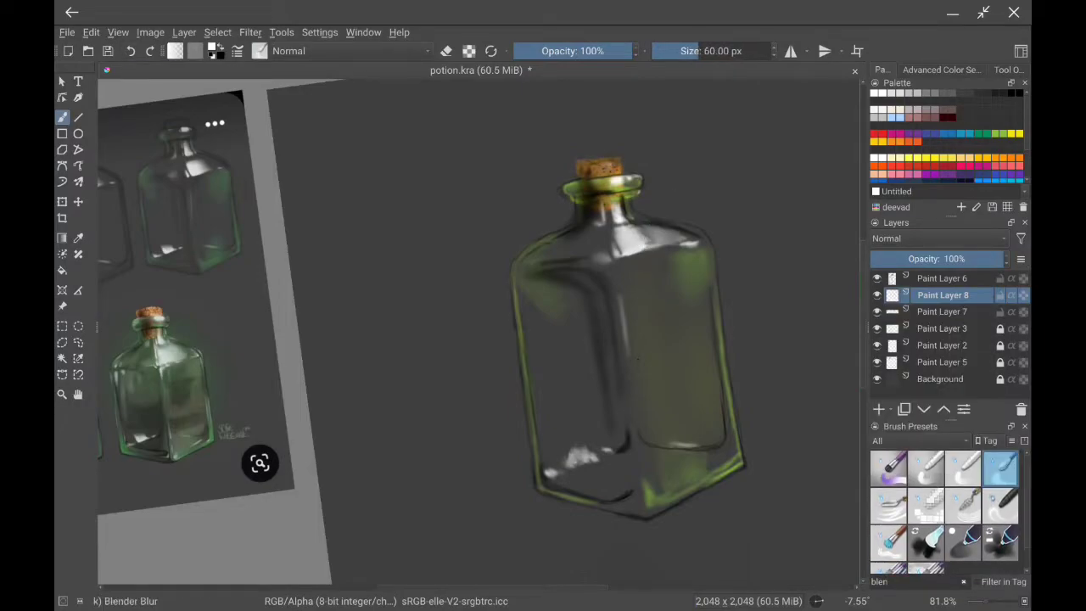
{"action": "left_click", "coordinate": [926, 467]}
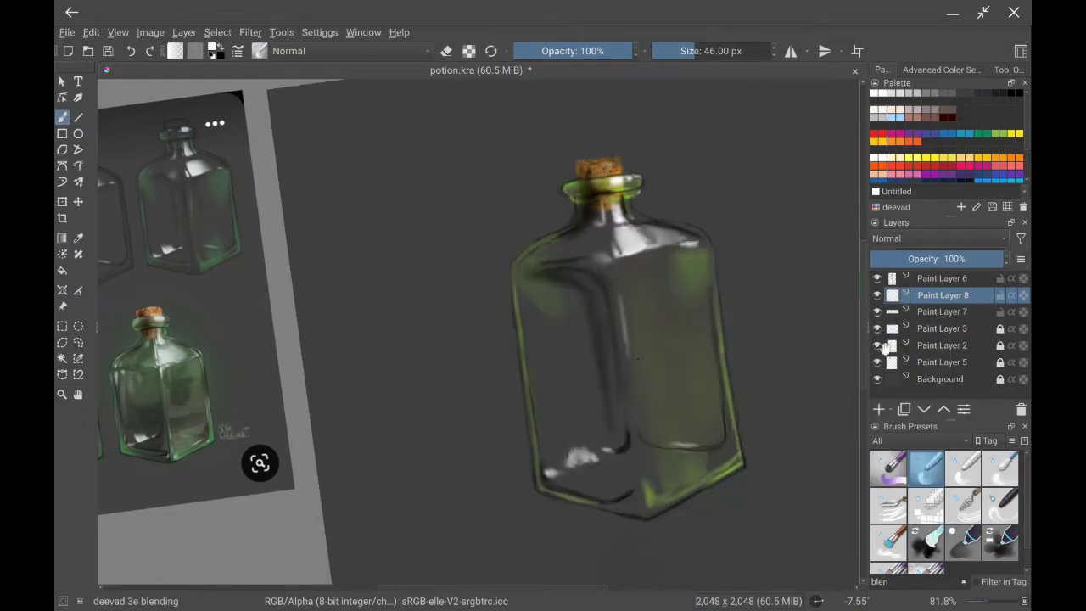
Cut Paint Layer 2 and paste it above Paint Layer 7, directly below Paint Layer 8.
{"action": "right_click", "coordinate": [938, 348]}
{"action": "left_click", "coordinate": [840, 83]}
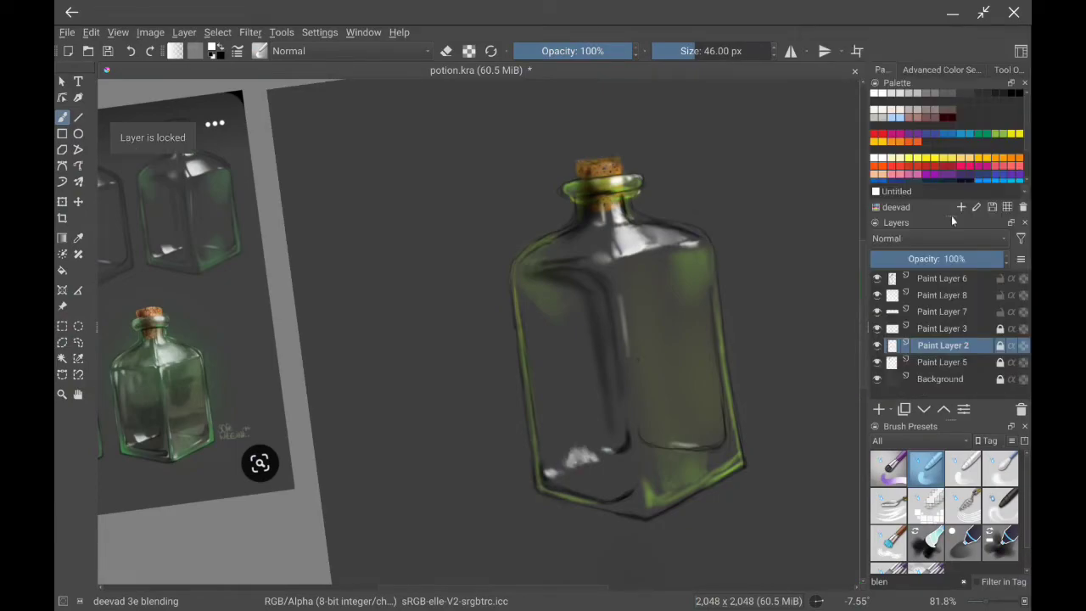
{"action": "left_click", "coordinate": [942, 296]}
{"action": "right_click", "coordinate": [938, 311]}
{"action": "left_click", "coordinate": [844, 118]}
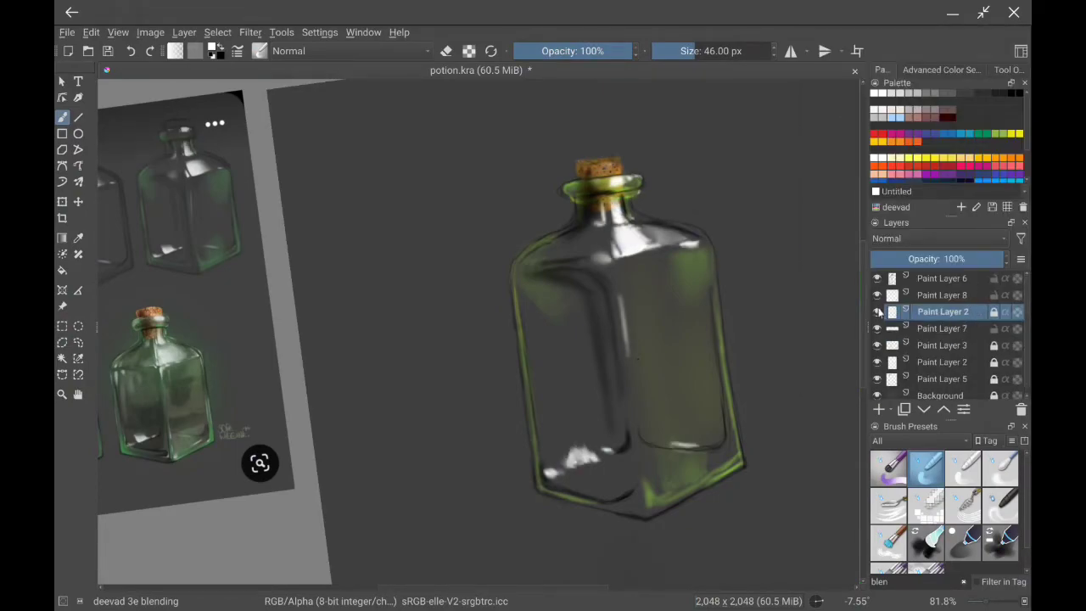
Merge Paint Layer 8 down into Paint Layer 2 and pick the Blender Blur brush.
{"action": "right_click", "coordinate": [943, 366]}
{"action": "left_click", "coordinate": [849, 168]}
{"action": "right_click", "coordinate": [941, 351]}
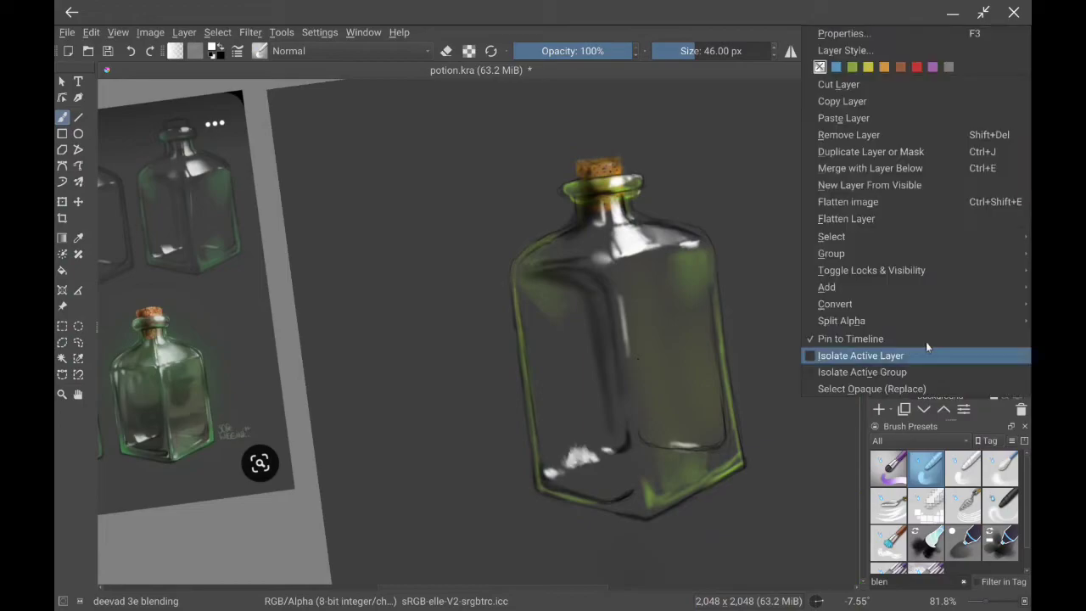
{"action": "key", "text": "Escape"}
{"action": "right_click", "coordinate": [960, 295]}
{"action": "left_click", "coordinate": [880, 166]}
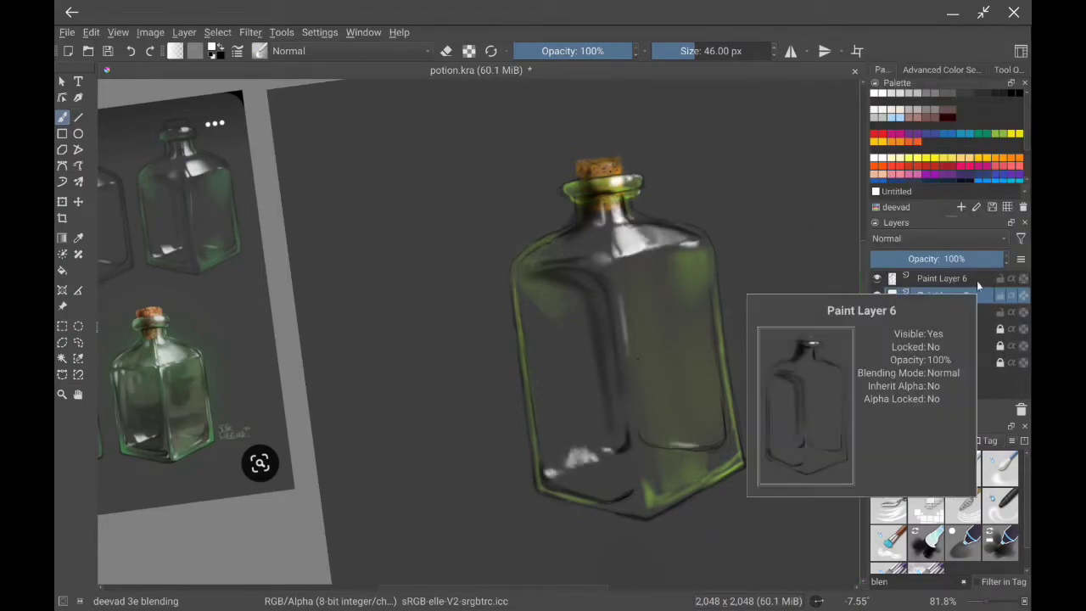
{"action": "left_click", "coordinate": [1000, 469]}
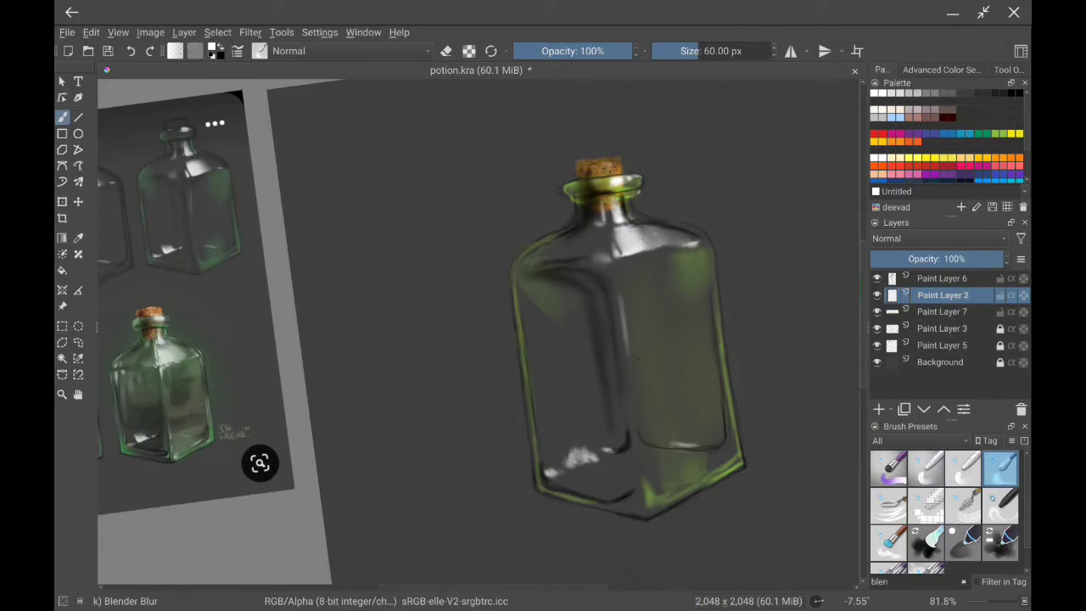
Add faint white highlights along the bottle's left edge, resizing the airbrush between 209 and 269 px.
{"action": "key", "text": "comma"}
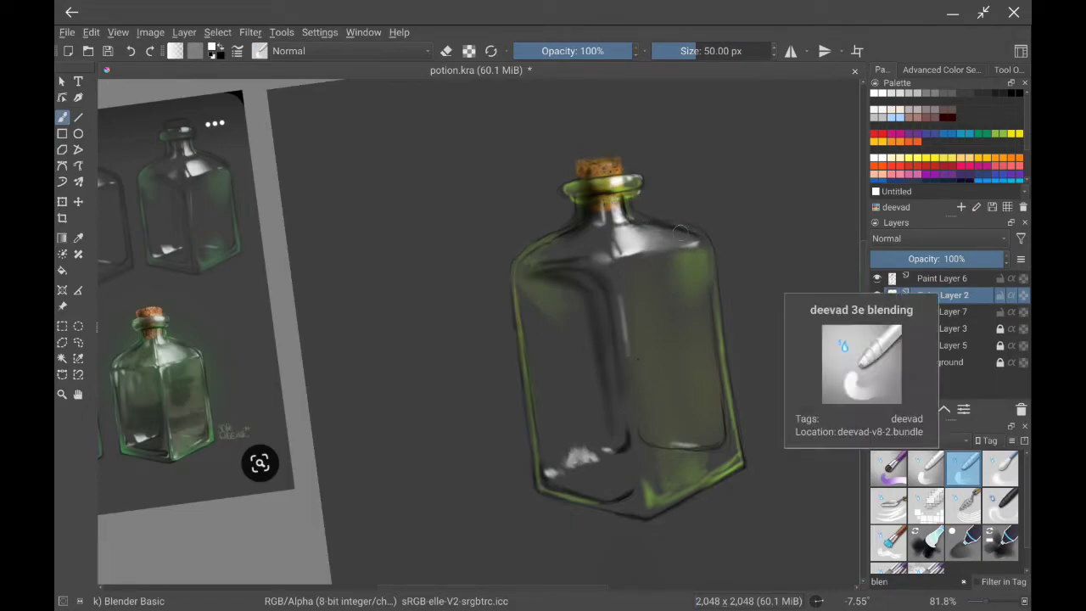
{"action": "key", "text": "period"}
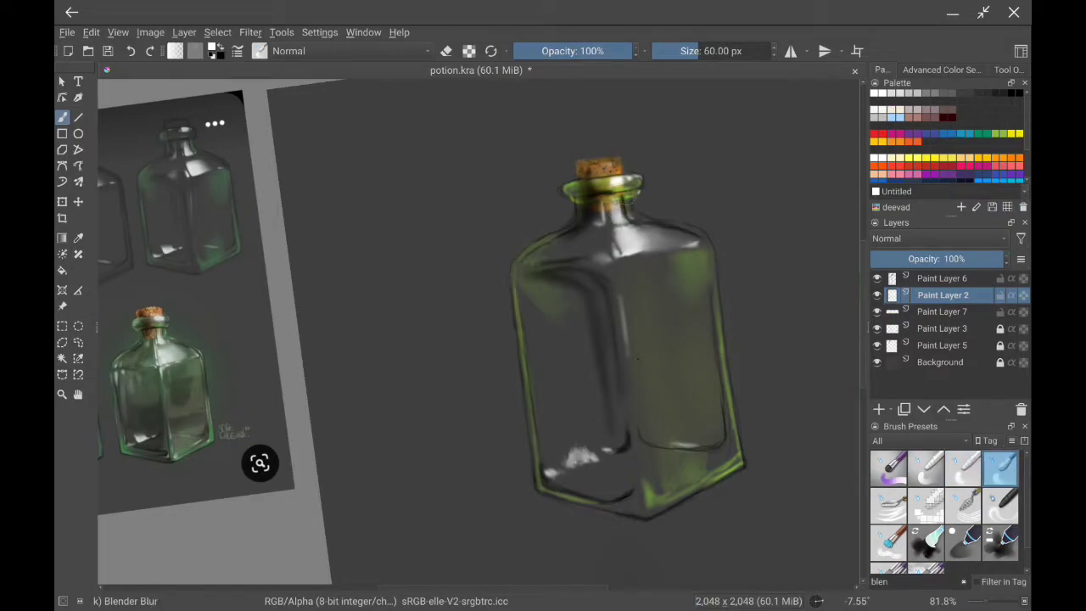
{"action": "key", "text": "period"}
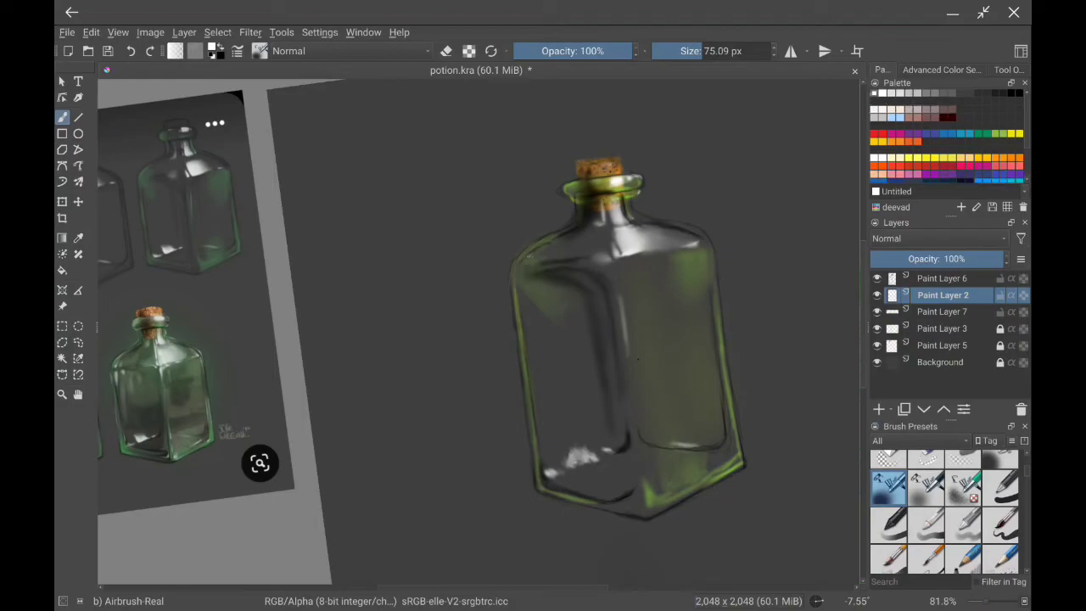
{"action": "left_click_drag", "start_coordinate": [516, 318], "coordinate": [521, 279]}
{"action": "key", "text": "period"}
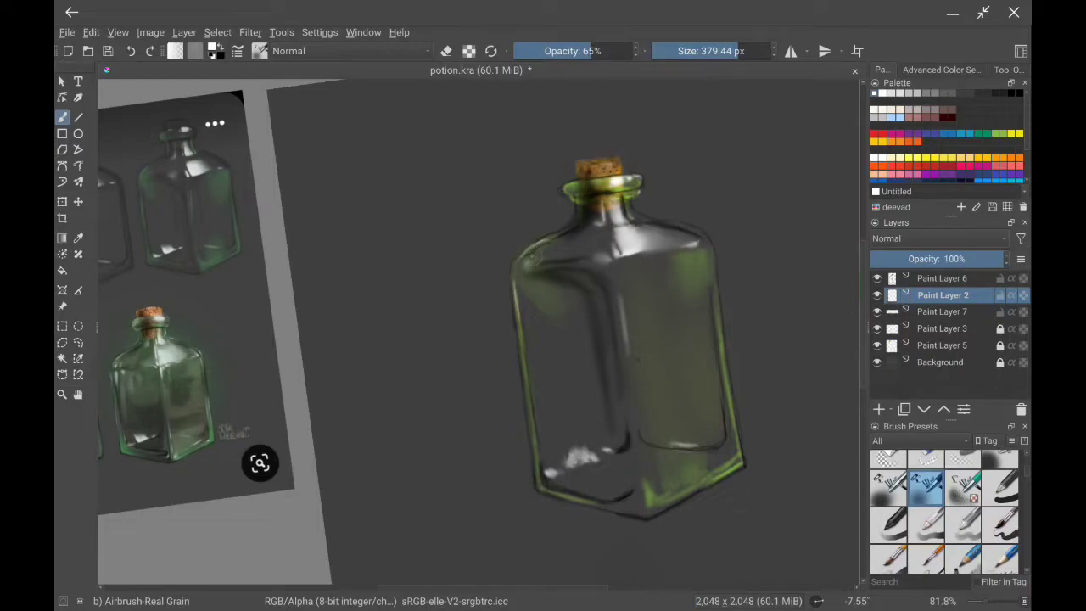
{"action": "key", "text": "bracketleft"}
{"action": "key", "text": "bracketleft"}
{"action": "key", "text": "bracketleft"}
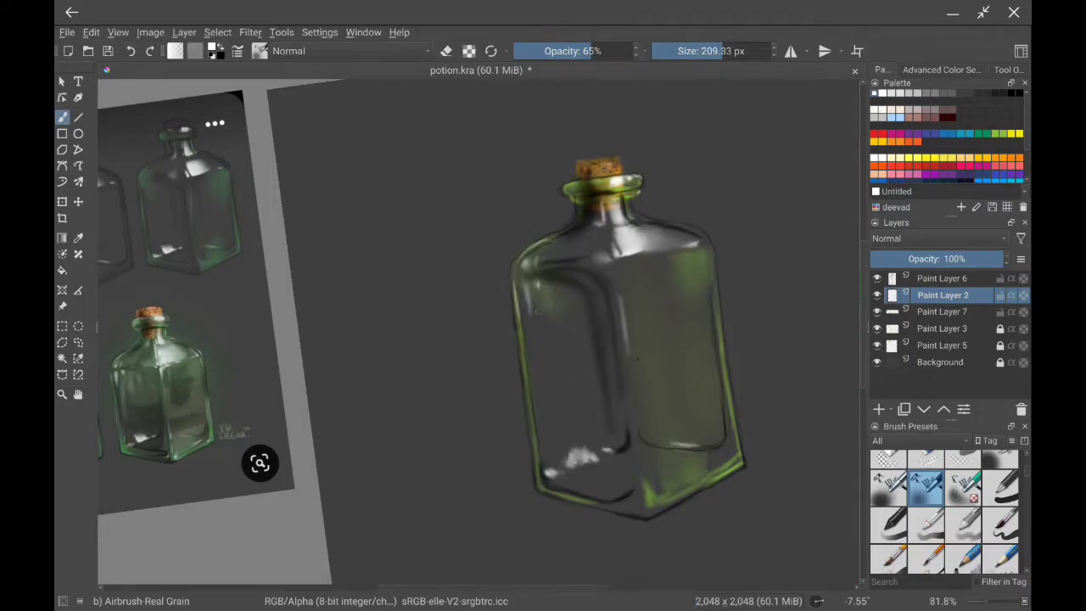
{"action": "left_click_drag", "start_coordinate": [526, 285], "coordinate": [551, 392]}
{"action": "key", "text": "bracketright"}
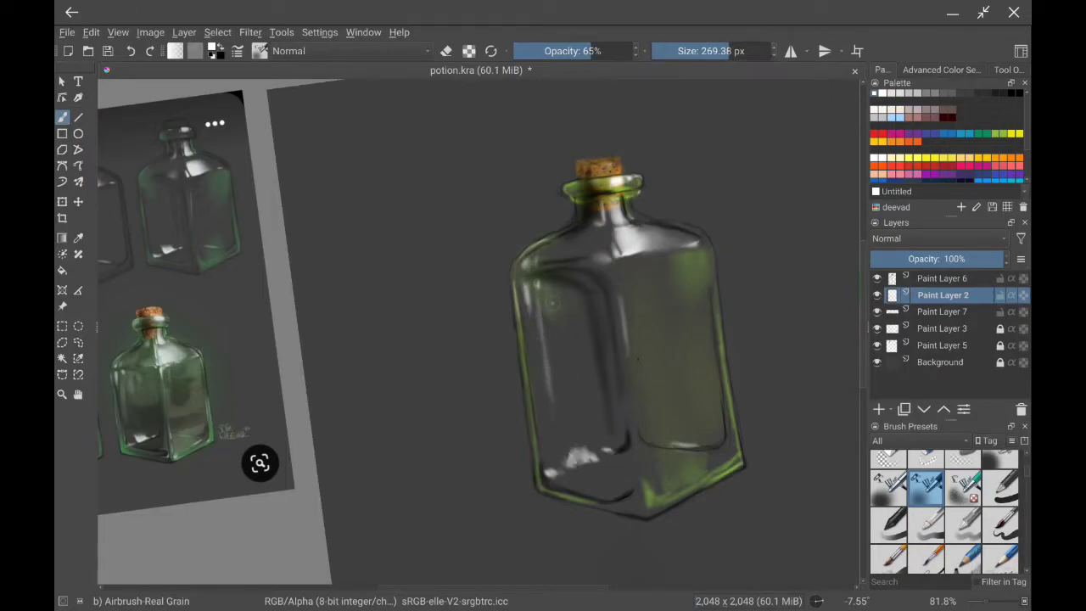
{"action": "left_click_drag", "start_coordinate": [552, 303], "coordinate": [558, 285]}
Undo the last stroke, then highlight the lower-right edge, right edge and upper-right shoulder.
{"action": "left_click", "coordinate": [888, 488]}
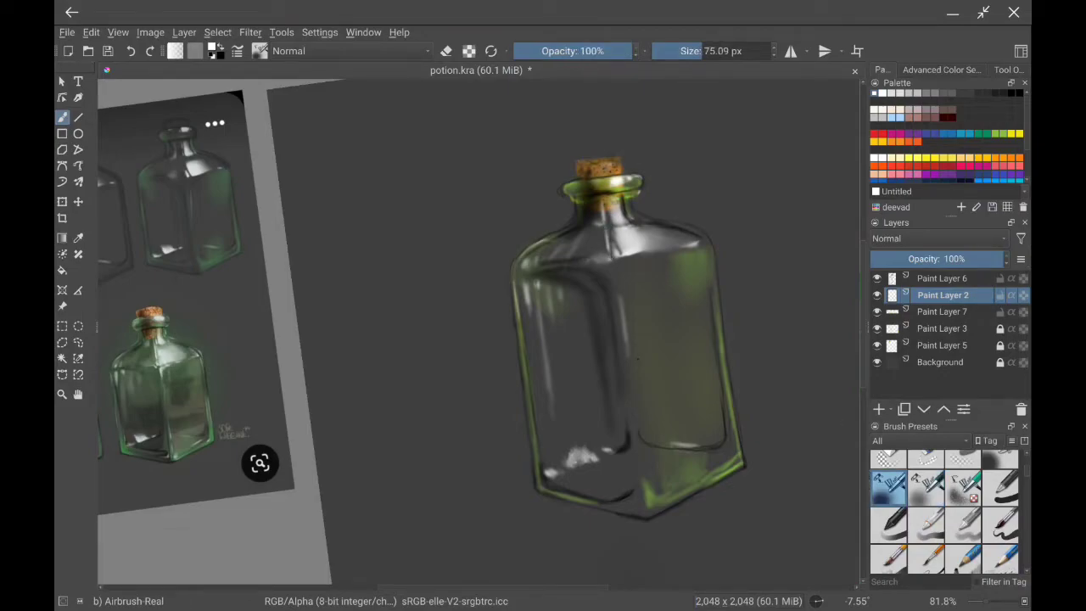
{"action": "left_click", "coordinate": [131, 51]}
{"action": "left_click_drag", "start_coordinate": [639, 450], "coordinate": [646, 500]}
{"action": "key", "text": "slash"}
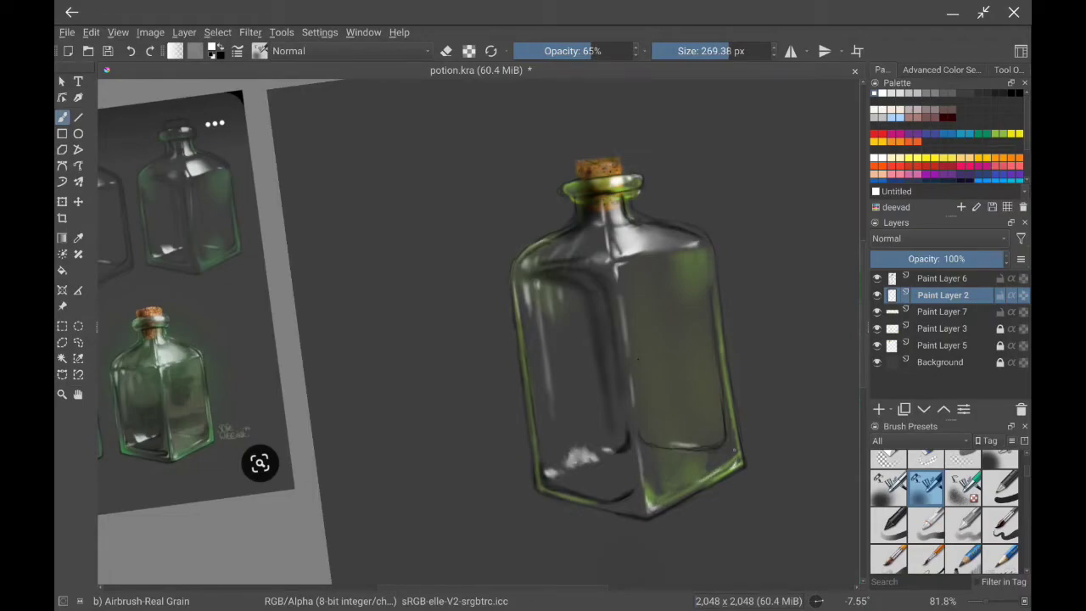
{"action": "left_click_drag", "start_coordinate": [721, 348], "coordinate": [726, 392]}
{"action": "mouse_move", "coordinate": [686, 232]}
{"action": "left_mouse_down"}
{"action": "mouse_move", "coordinate": [702, 241]}
{"action": "mouse_move", "coordinate": [706, 226]}
{"action": "left_mouse_up"}
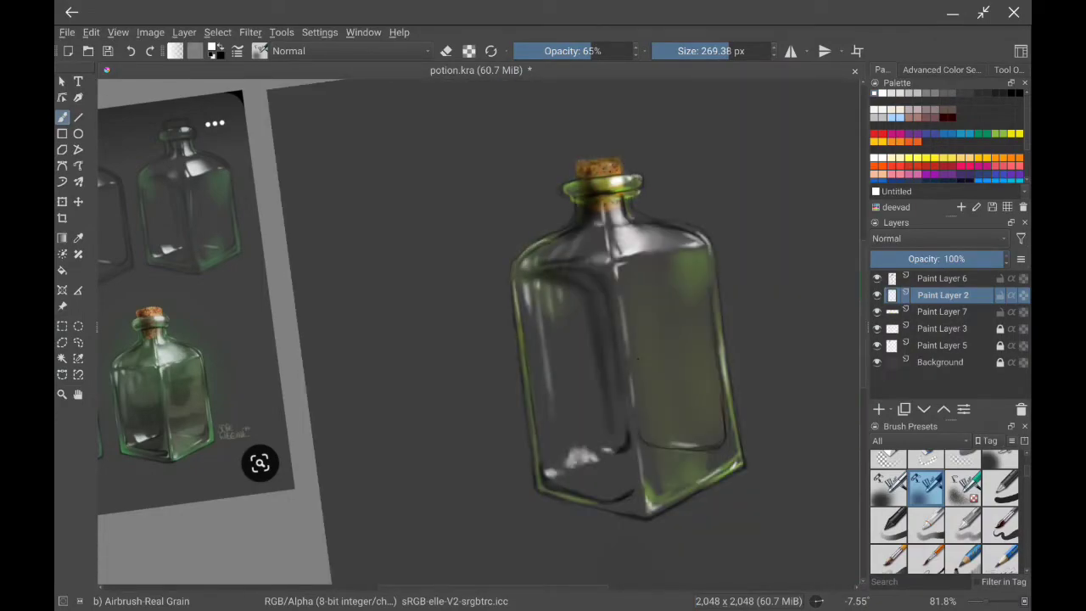
Check Paint Layer 2's highlights and try blending presets from a 'blend' search.
{"action": "left_click", "coordinate": [876, 294]}
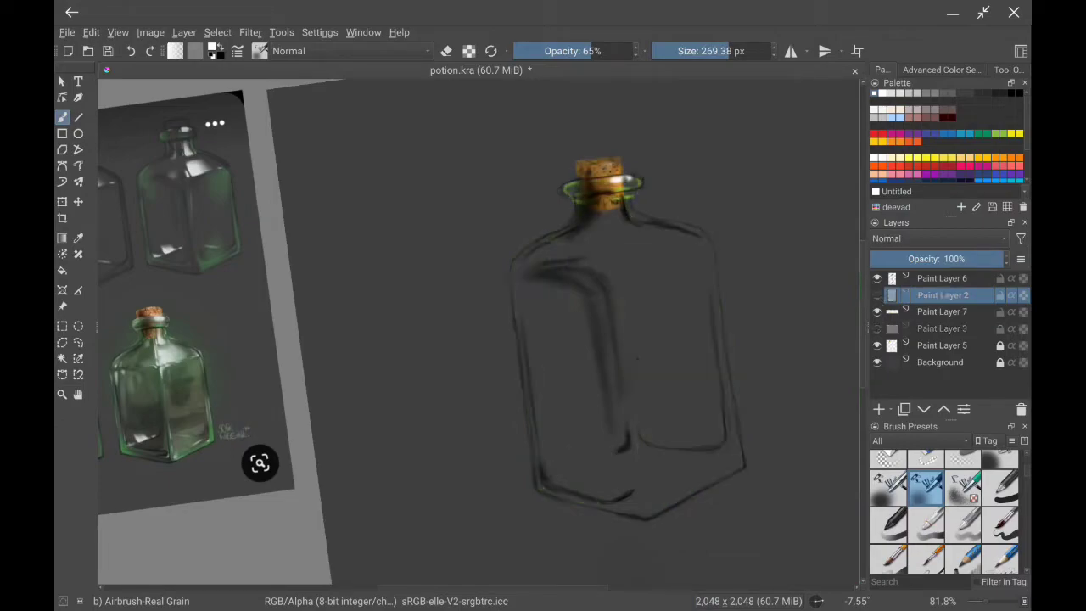
{"action": "left_click", "coordinate": [877, 294]}
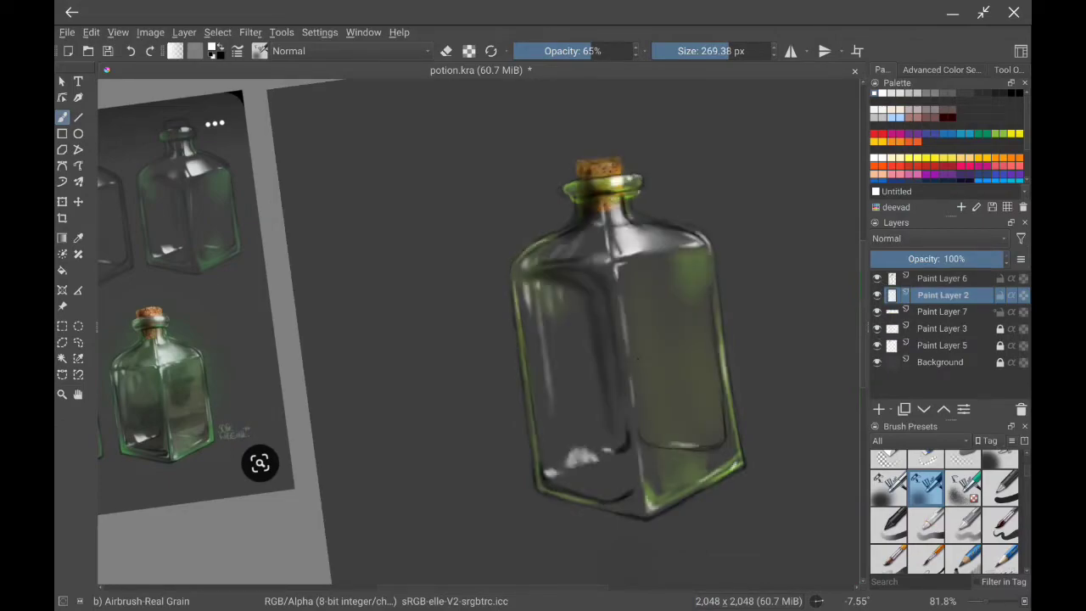
{"action": "type", "text": "b"}
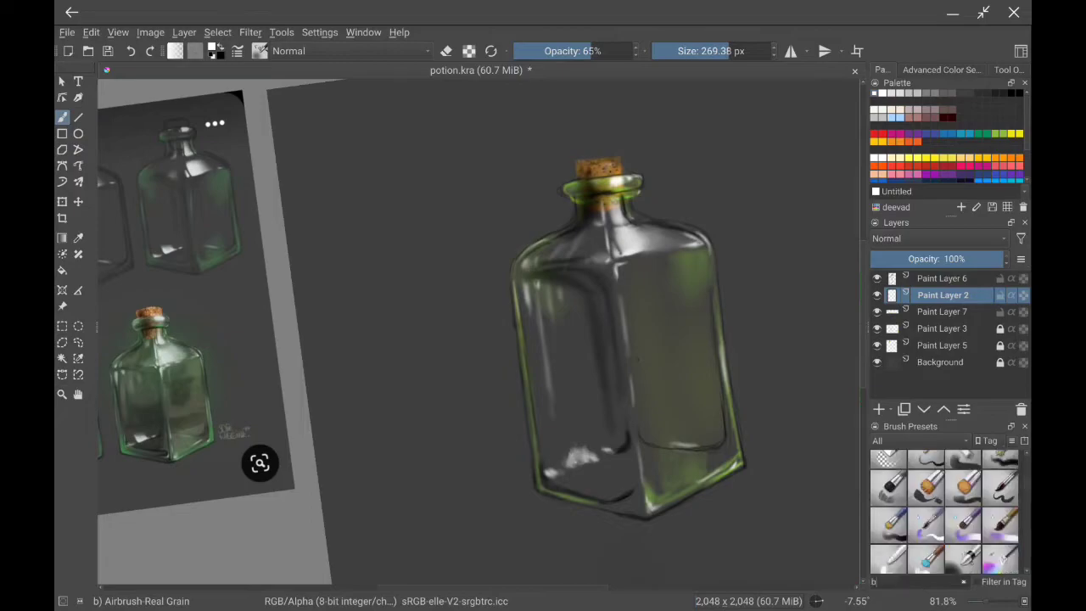
{"action": "type", "text": "blend"}
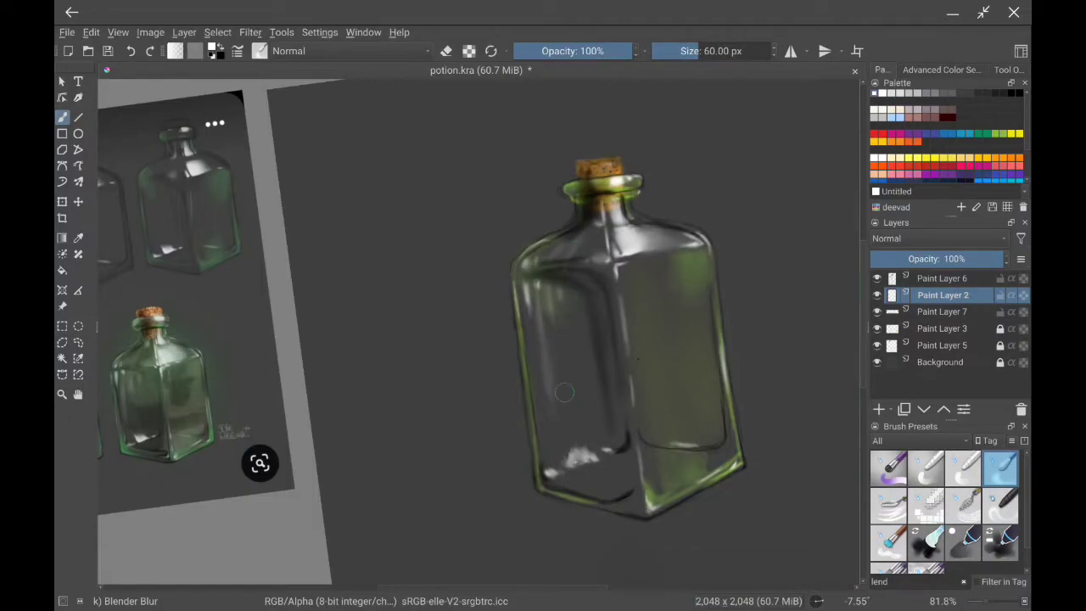
{"action": "scroll", "coordinate": [943, 505], "scroll_direction": "down", "scroll_amount": 1}
{"action": "left_click", "coordinate": [1000, 516]}
{"action": "key", "text": "slash"}
{"action": "key", "text": "BackSpace"}
{"action": "key", "text": "BackSpace"}
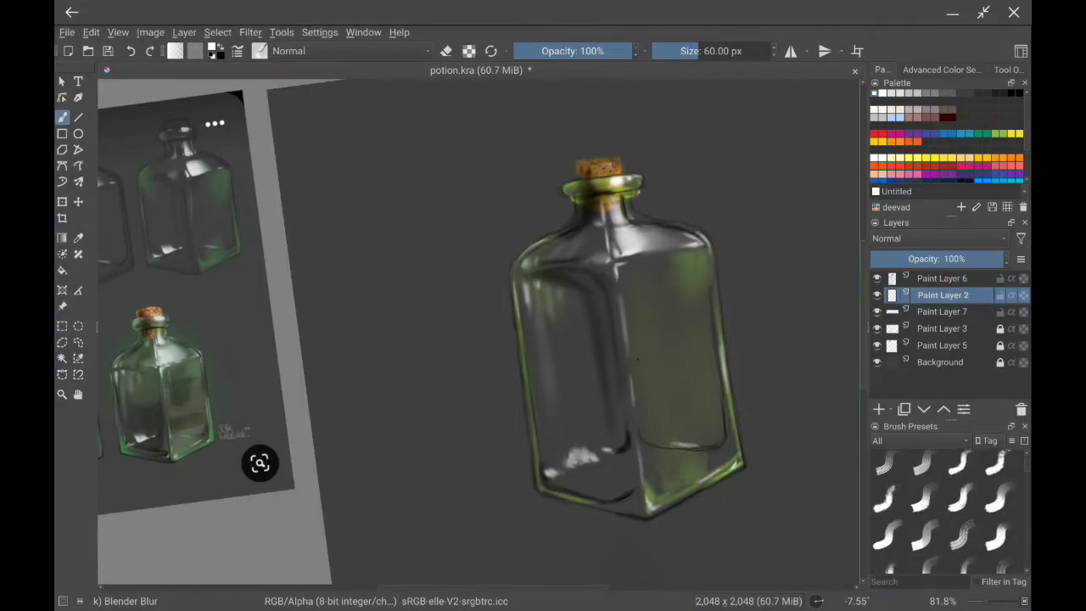
{"action": "key", "text": "BackSpace"}
{"action": "key", "text": "BackSpace"}
Select the Blender Blur preset, lock Paint Layer 2 and move to Paint Layer 6.
{"action": "scroll", "coordinate": [944, 509], "scroll_direction": "up", "scroll_amount": 3}
{"action": "left_click", "coordinate": [926, 520]}
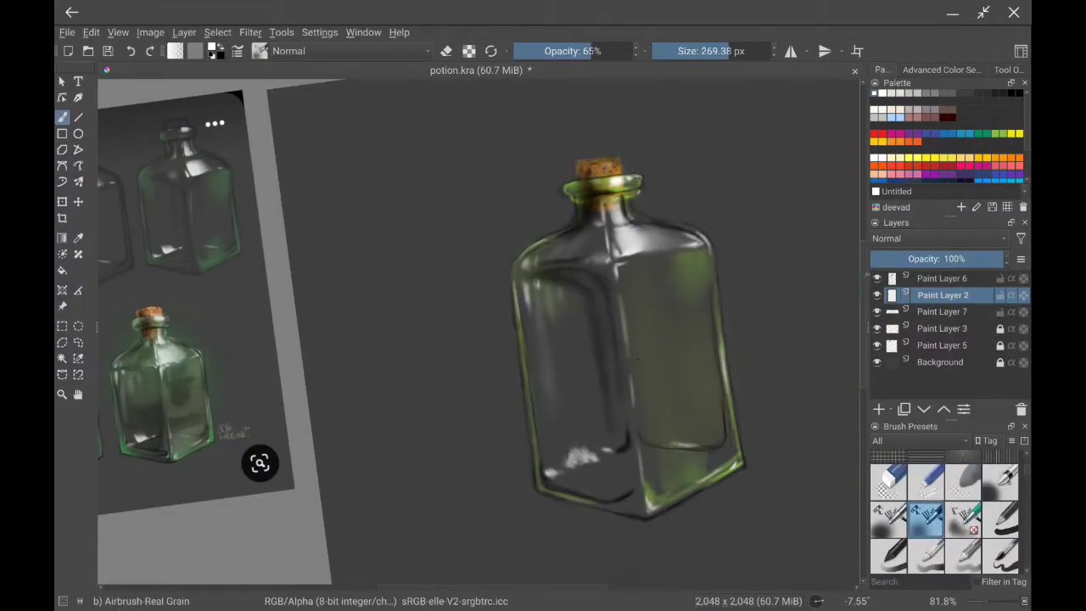
{"action": "type", "text": "blend"}
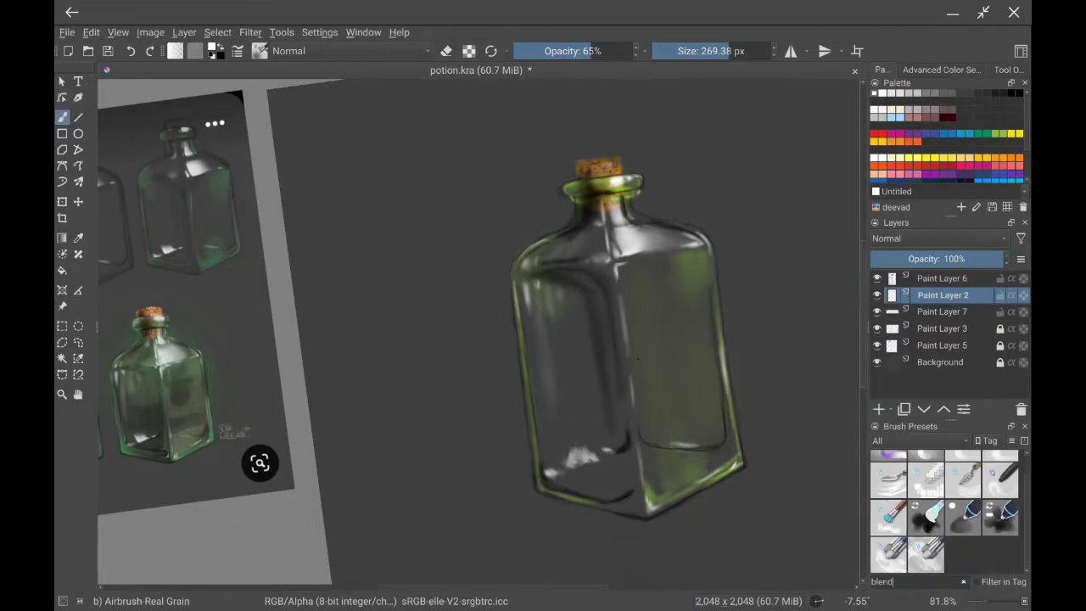
{"action": "left_click", "coordinate": [1000, 468]}
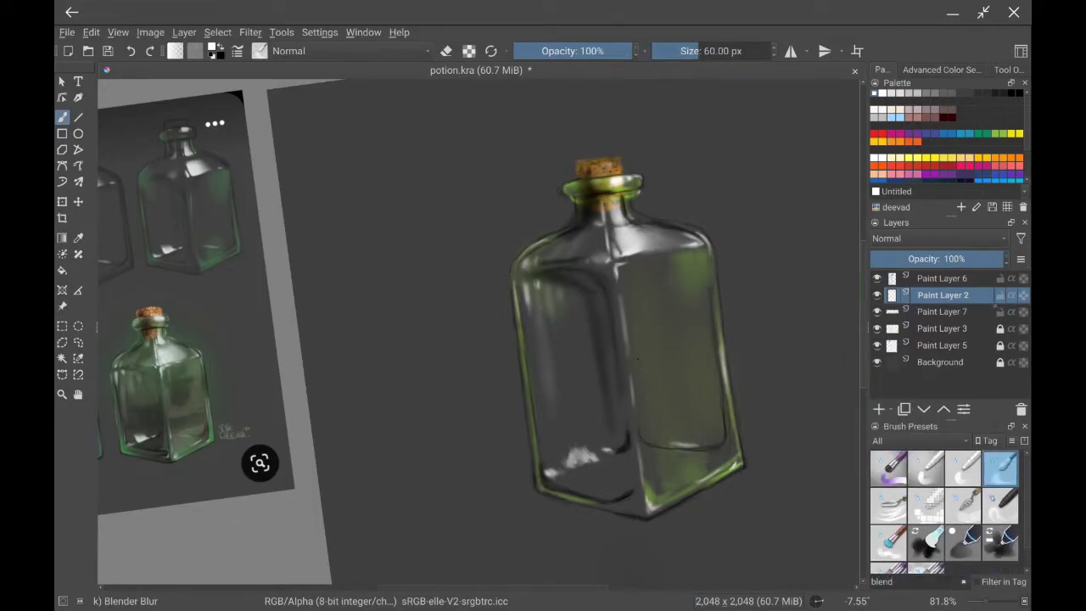
{"action": "left_click", "coordinate": [999, 294]}
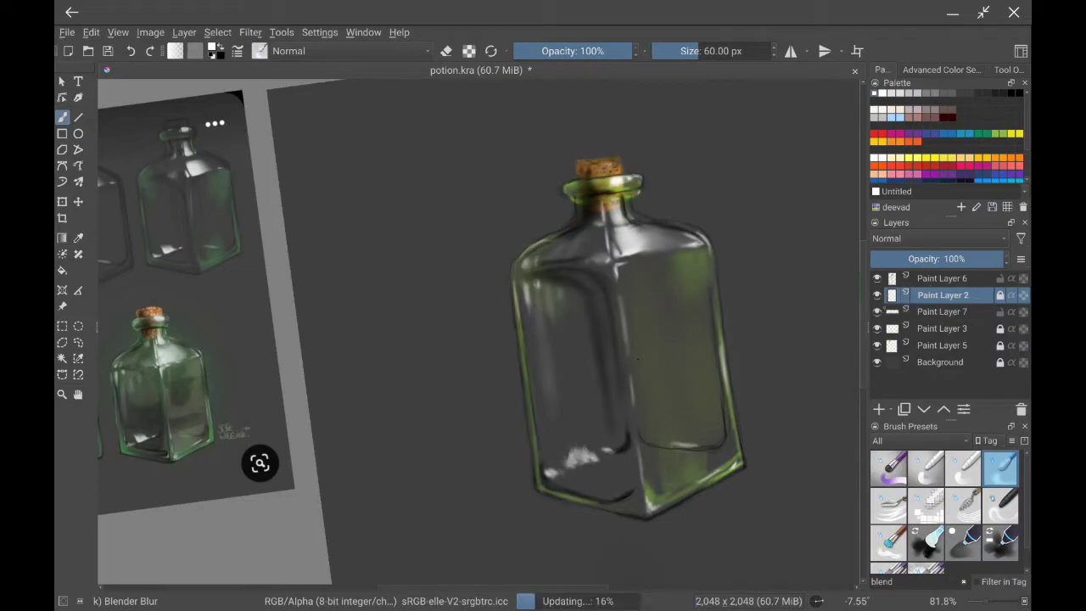
{"action": "key", "text": "Page_Up"}
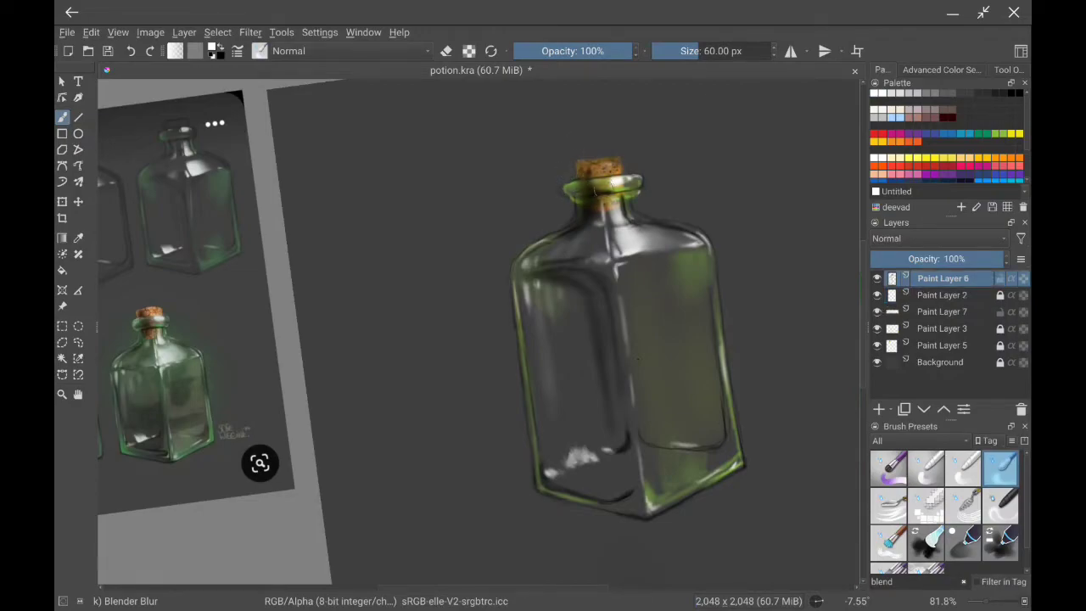
Blur the neck rim, bottom edge, top-right corner, lower right and label edges with Blender Blur.
{"action": "left_click_drag", "start_coordinate": [594, 183], "coordinate": [632, 178]}
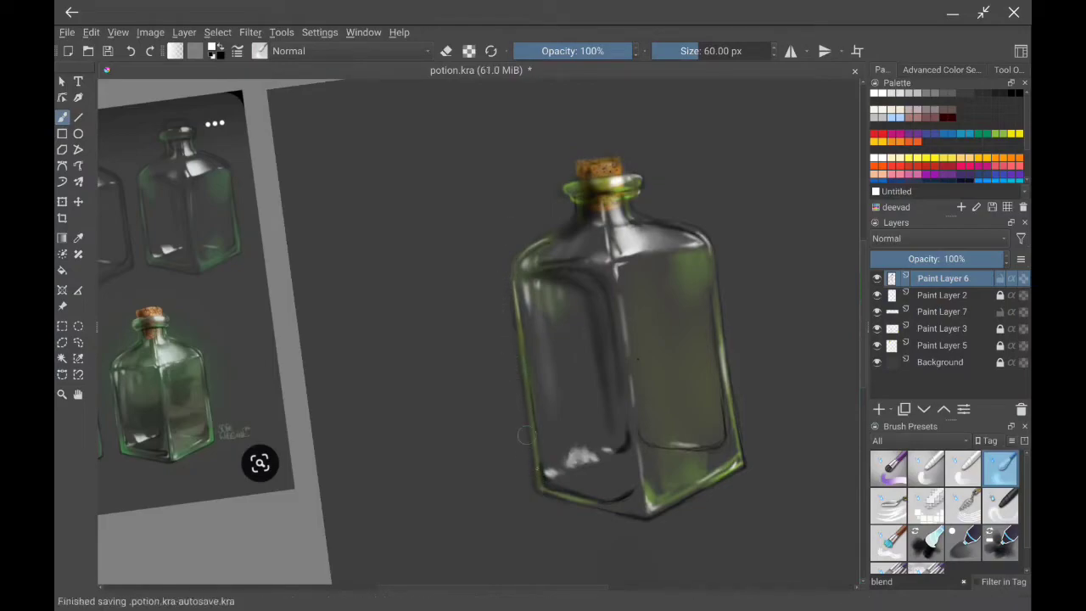
{"action": "left_click_drag", "start_coordinate": [534, 496], "coordinate": [619, 513]}
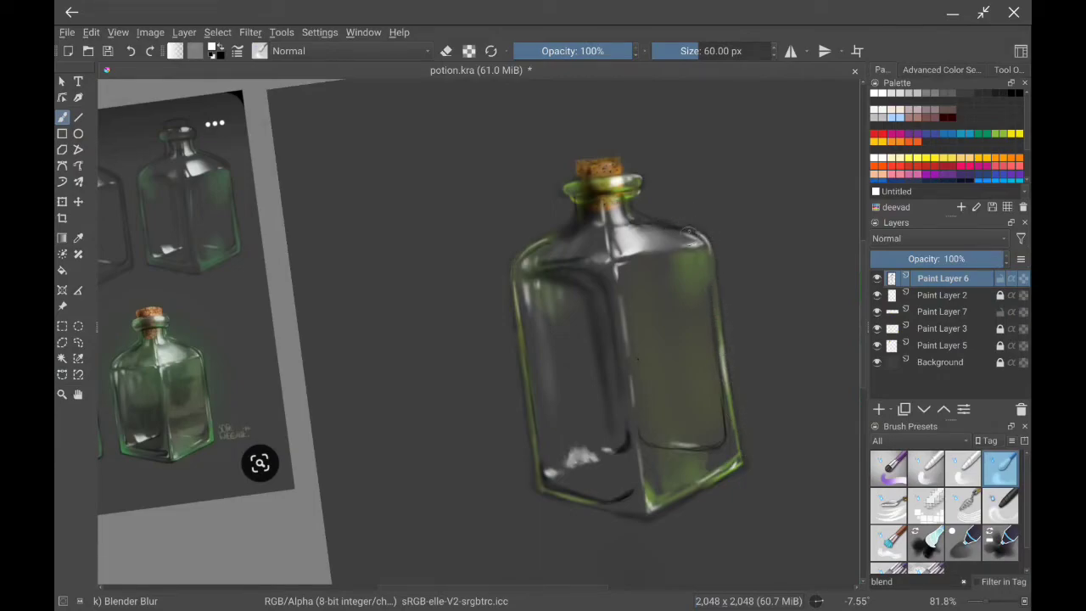
{"action": "left_click_drag", "start_coordinate": [689, 234], "coordinate": [674, 210]}
{"action": "left_click_drag", "start_coordinate": [613, 448], "coordinate": [629, 431]}
{"action": "mouse_move", "coordinate": [626, 492]}
{"action": "left_mouse_down"}
{"action": "mouse_move", "coordinate": [605, 498]}
{"action": "mouse_move", "coordinate": [647, 533]}
{"action": "left_mouse_up"}
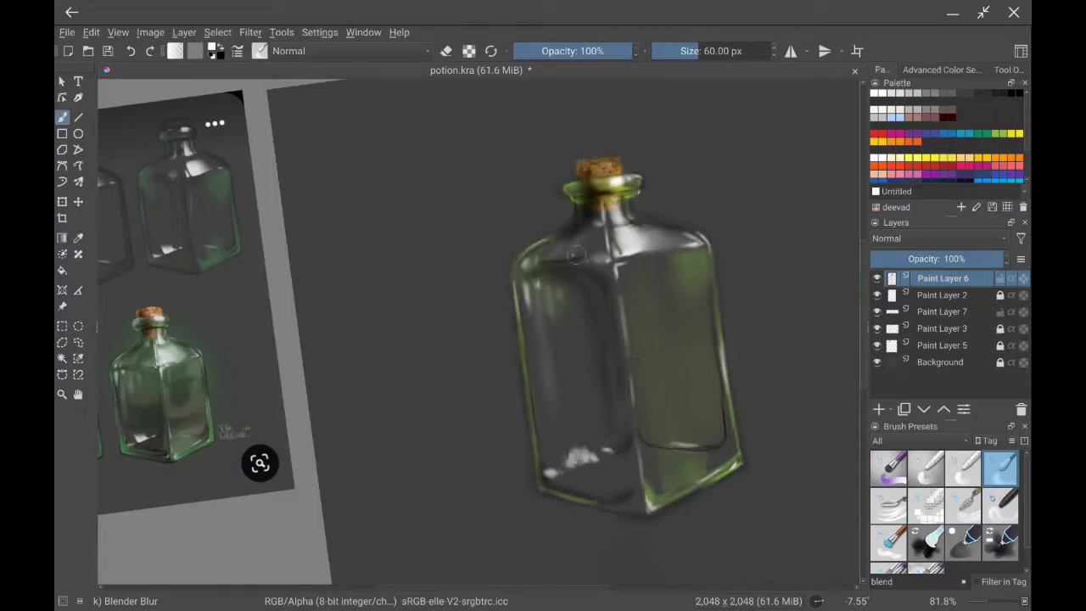
{"action": "left_click_drag", "start_coordinate": [713, 346], "coordinate": [726, 439]}
{"action": "left_click_drag", "start_coordinate": [641, 425], "coordinate": [713, 442]}
{"action": "scroll", "coordinate": [624, 422], "scroll_direction": "down", "scroll_amount": 2}
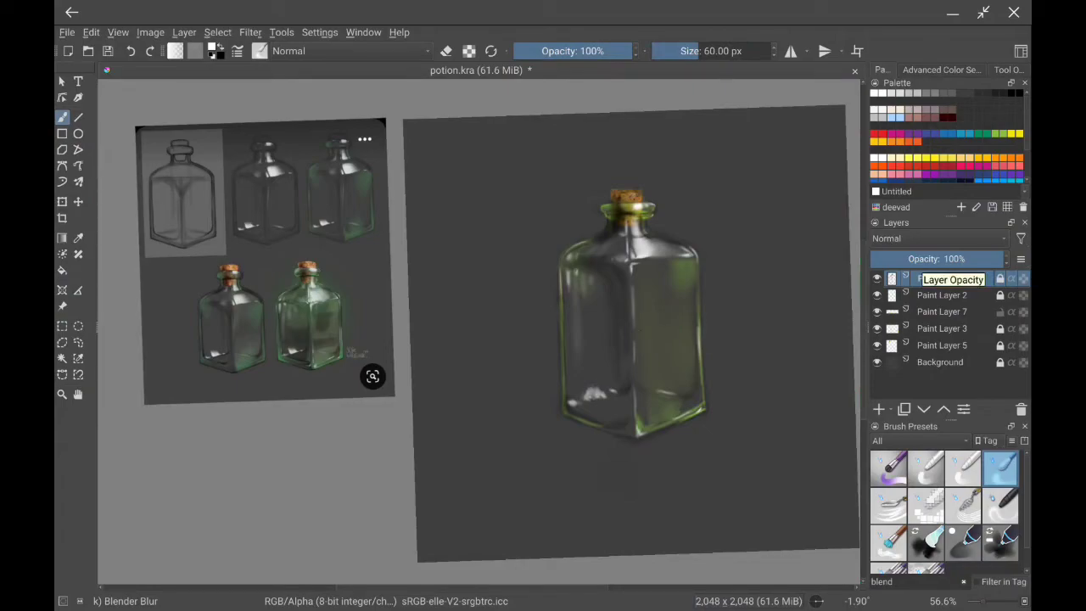
Pick the Airbrush Real Grain brush and a green, and add a layer above Paint Layer 7.
{"action": "left_click", "coordinate": [942, 311]}
{"action": "left_click", "coordinate": [962, 581]}
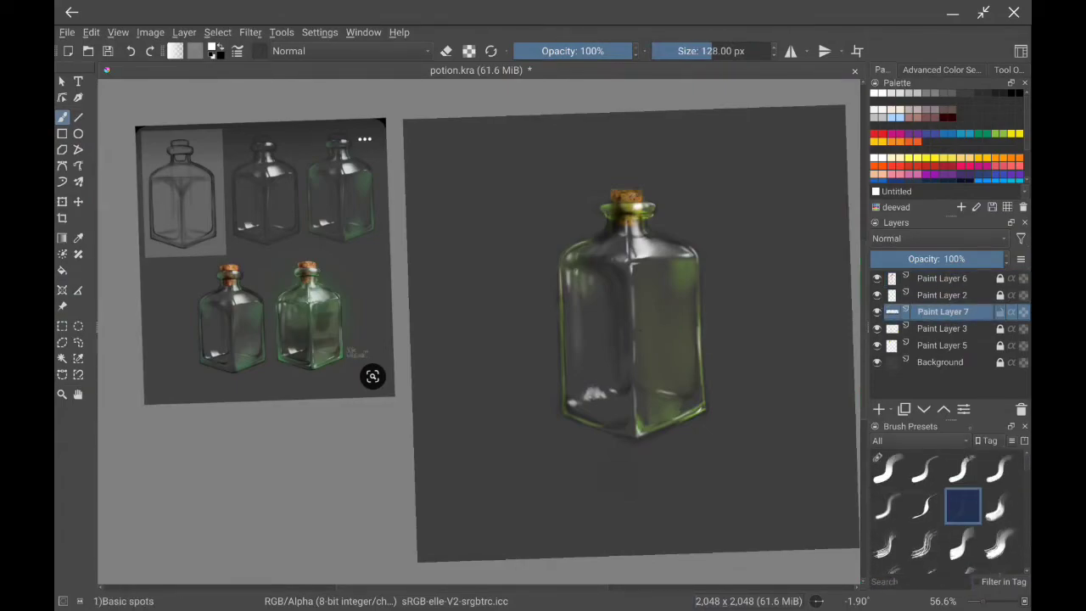
{"action": "left_click", "coordinate": [926, 466]}
{"action": "scroll", "coordinate": [946, 136], "scroll_direction": "down", "scroll_amount": 3}
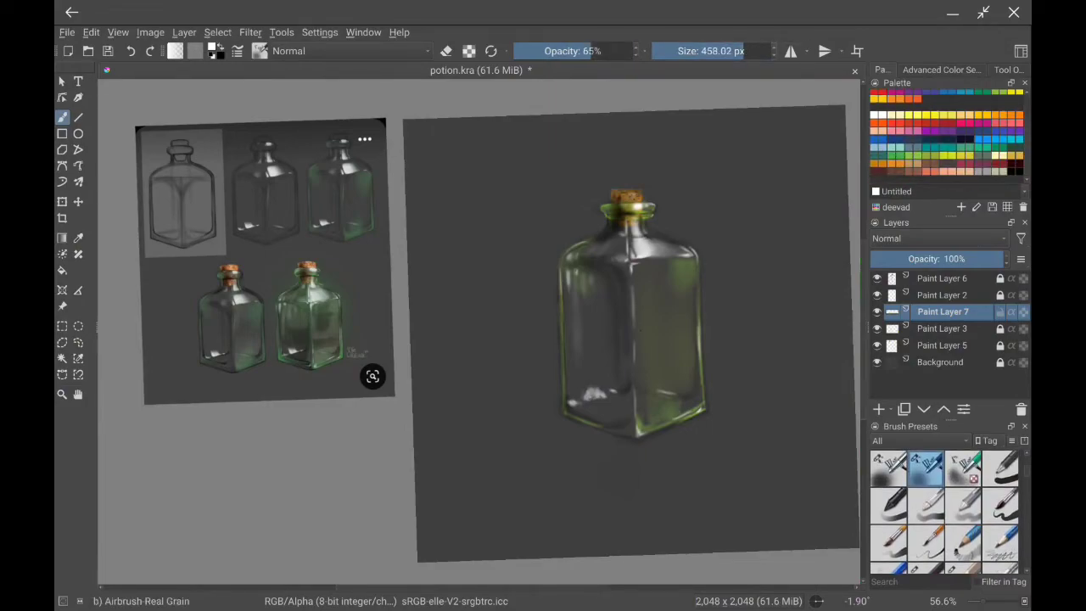
{"action": "left_click", "coordinate": [916, 156]}
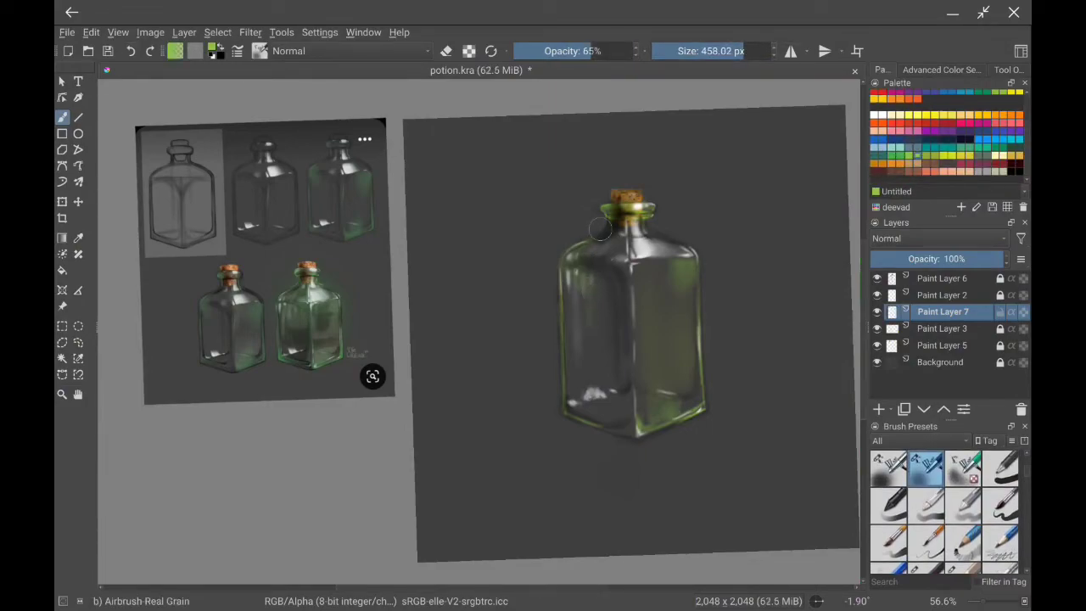
{"action": "left_click", "coordinate": [962, 466]}
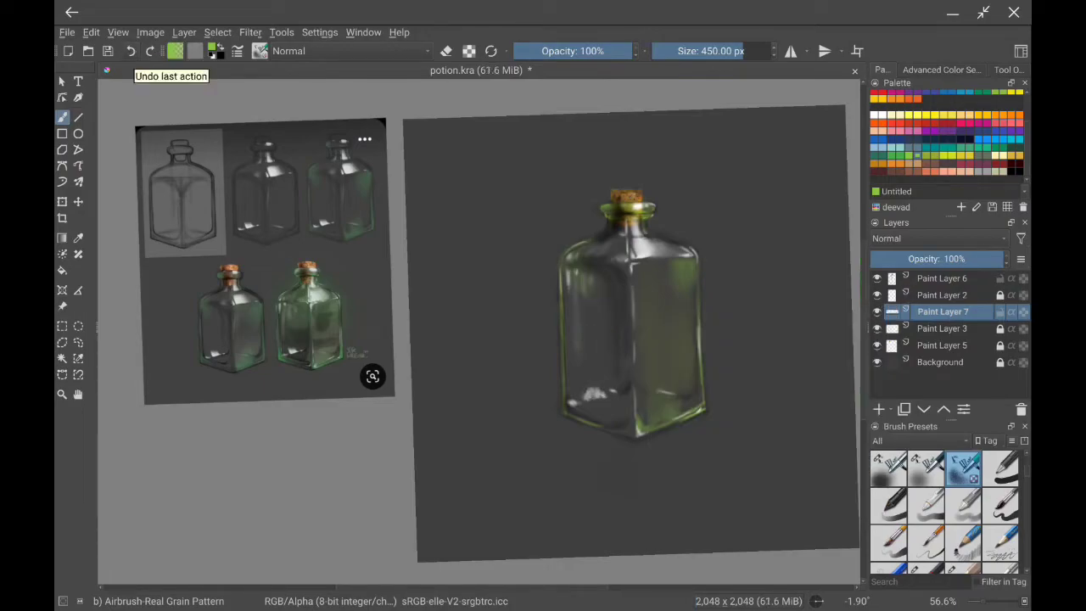
{"action": "key", "text": "Insert"}
{"action": "key", "text": "/"}
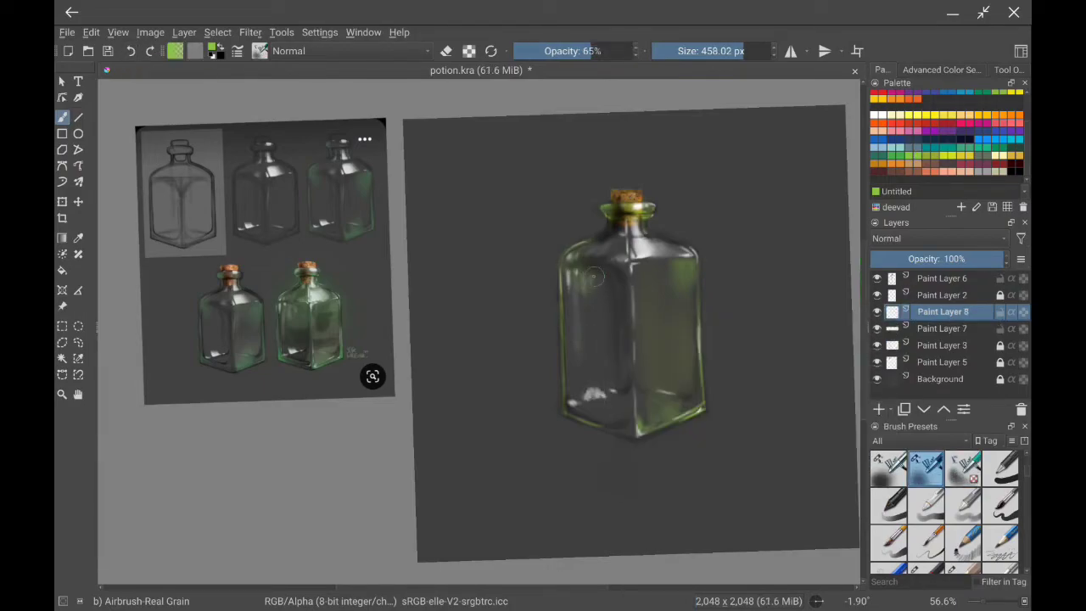
Airbrush the bottle's left face green with a 137 px brush and darker teal-green.
{"action": "left_click_drag", "start_coordinate": [596, 276], "coordinate": [586, 327]}
{"action": "left_click", "coordinate": [907, 581]}
{"action": "type", "text": "airbr"}
{"action": "left_click", "coordinate": [926, 505]}
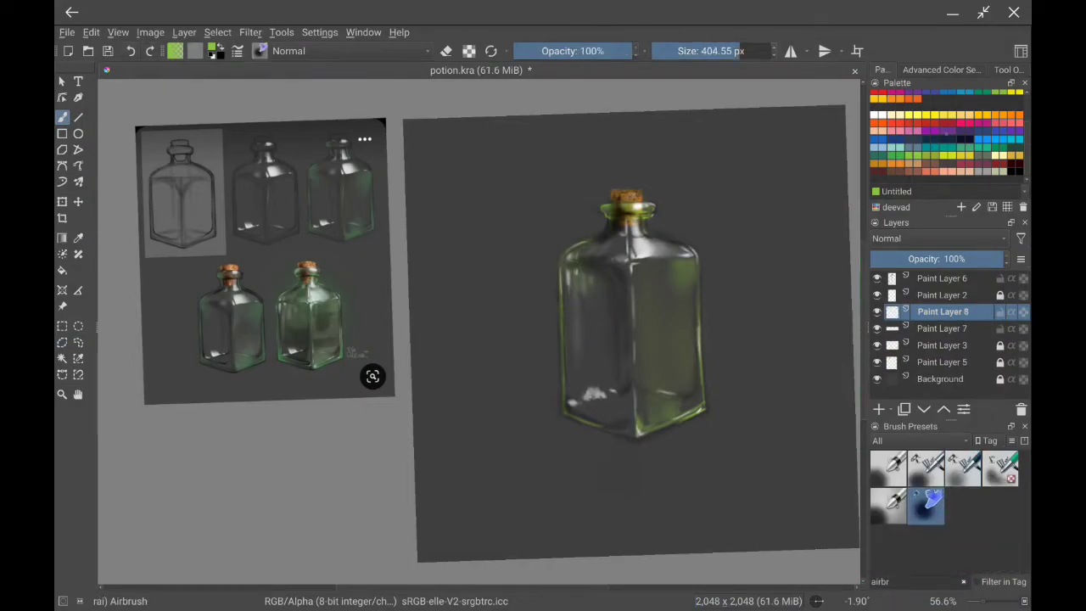
{"action": "mouse_move", "coordinate": [606, 280]}
{"action": "left_mouse_down"}
{"action": "mouse_move", "coordinate": [582, 357]}
{"action": "mouse_move", "coordinate": [648, 300]}
{"action": "mouse_move", "coordinate": [675, 255]}
{"action": "mouse_move", "coordinate": [657, 250]}
{"action": "mouse_move", "coordinate": [565, 297]}
{"action": "left_mouse_up"}
{"action": "left_click", "coordinate": [717, 51]}
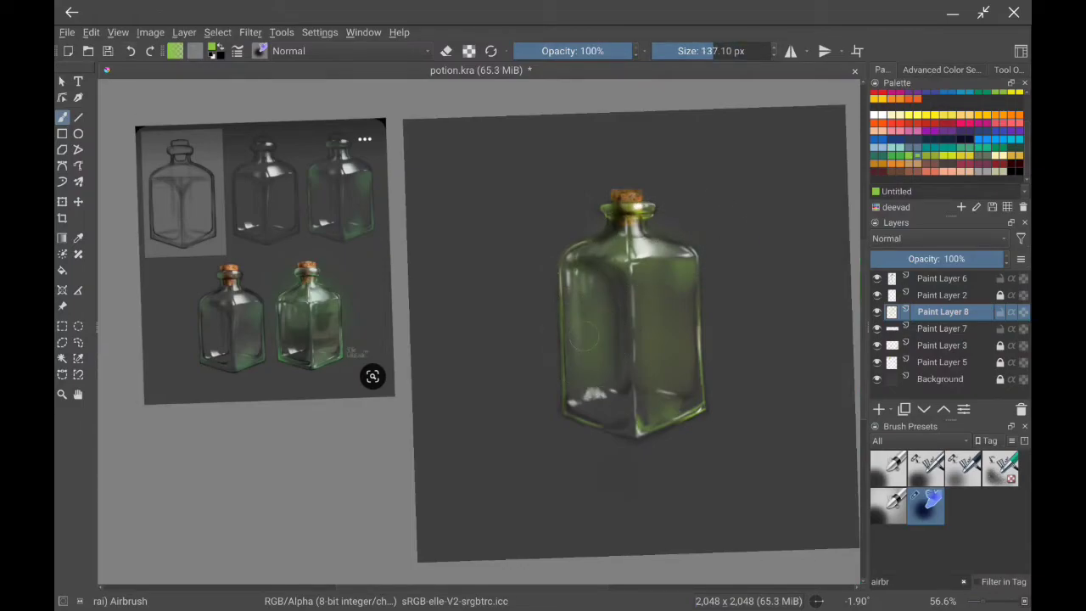
{"action": "left_click", "coordinate": [1018, 148]}
{"action": "left_click_drag", "start_coordinate": [585, 377], "coordinate": [601, 333]}
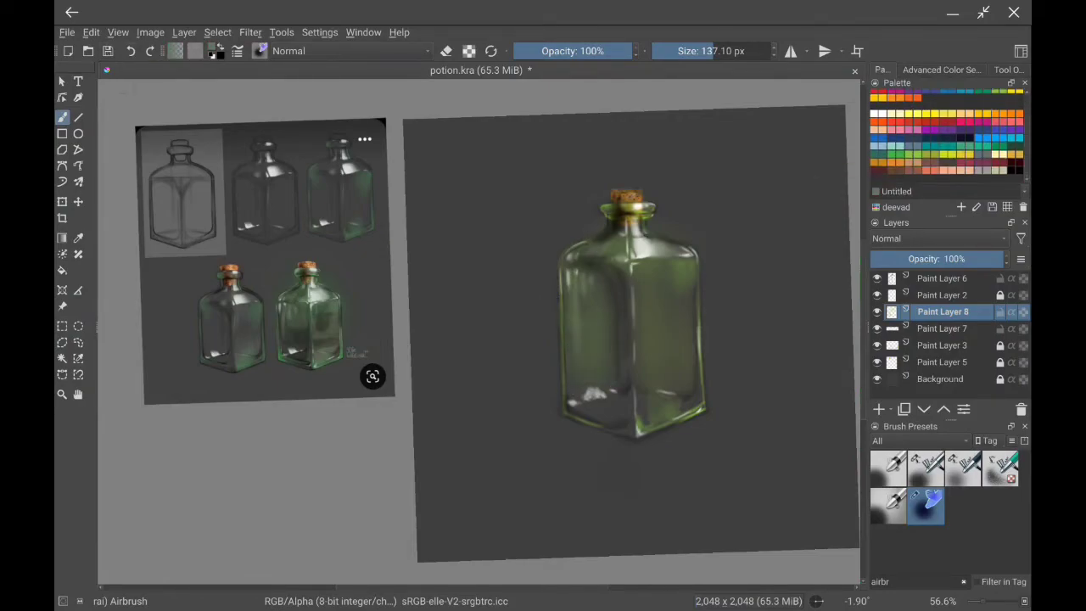
Sample greens from the bottle and airbrush its right face, undoing the light lower-right stroke.
{"action": "left_click", "coordinate": [940, 69]}
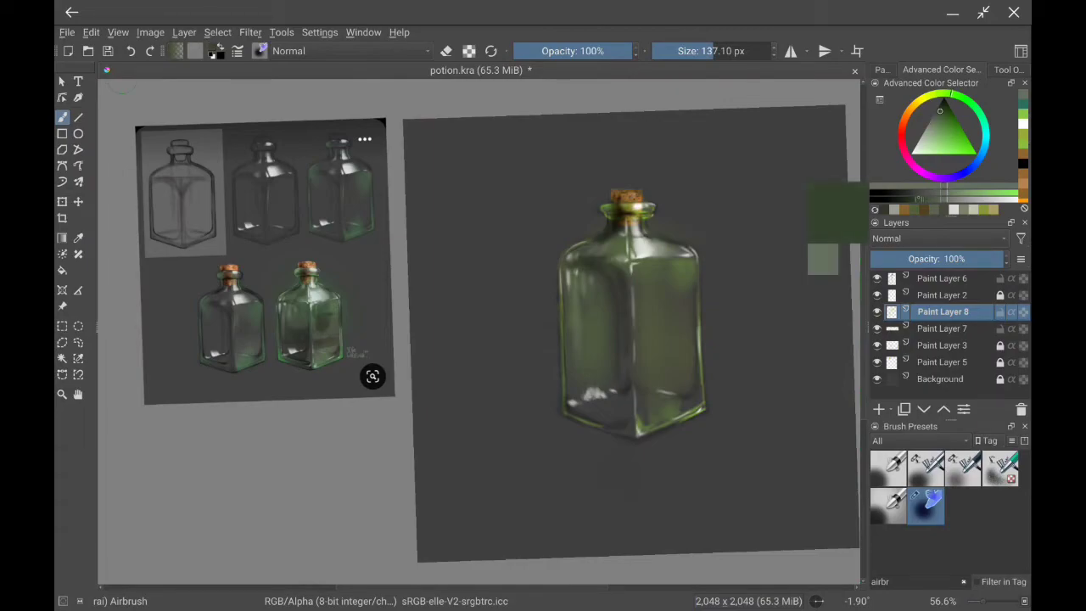
{"action": "left_click", "coordinate": [611, 374], "text": "ctrl"}
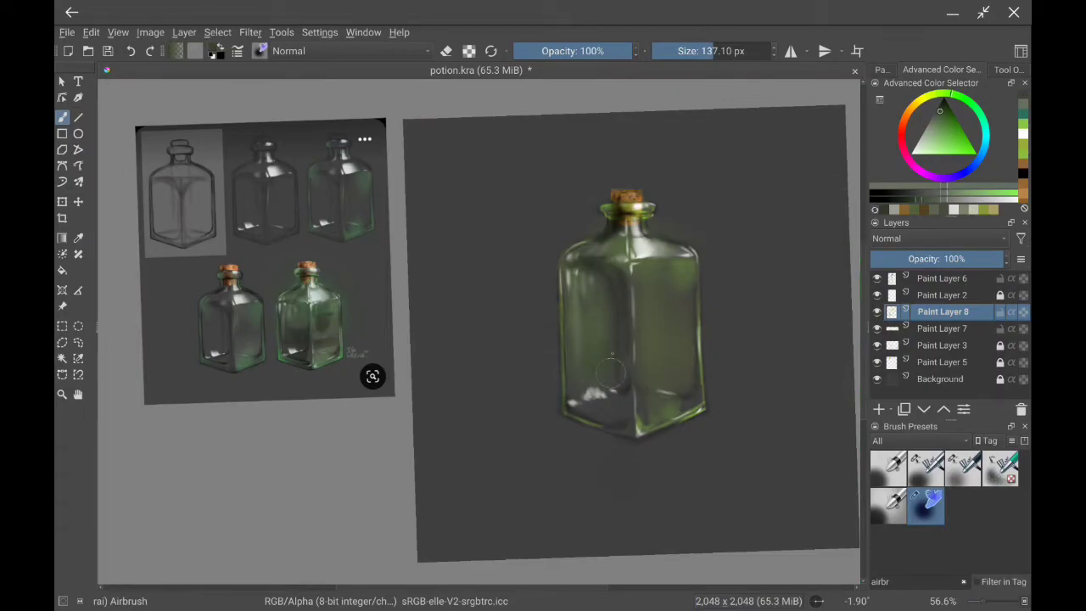
{"action": "left_click", "coordinate": [625, 320], "text": "ctrl"}
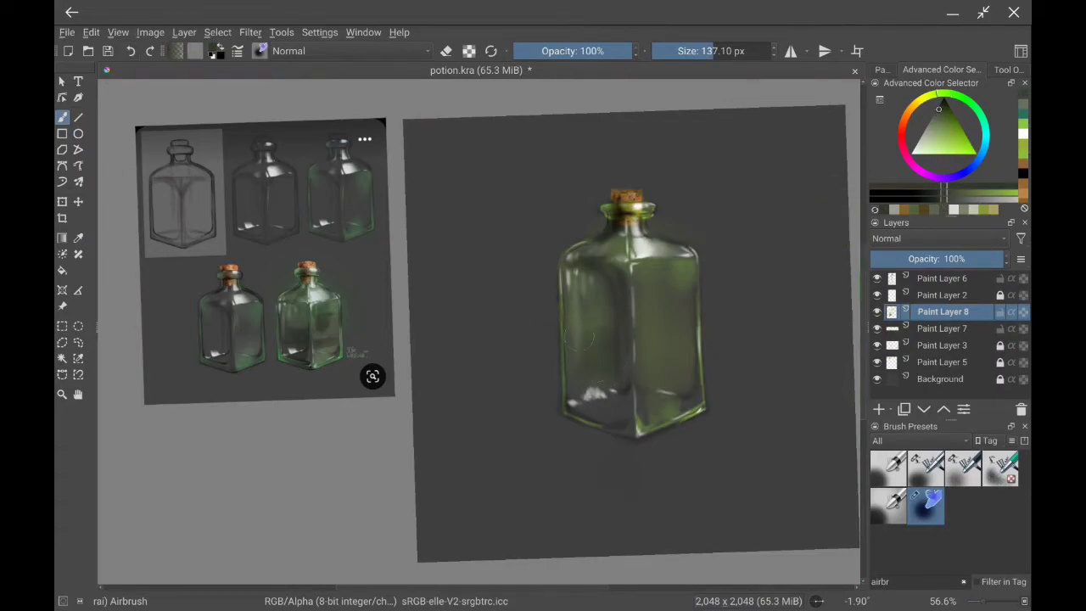
{"action": "left_click", "coordinate": [604, 361], "text": "ctrl"}
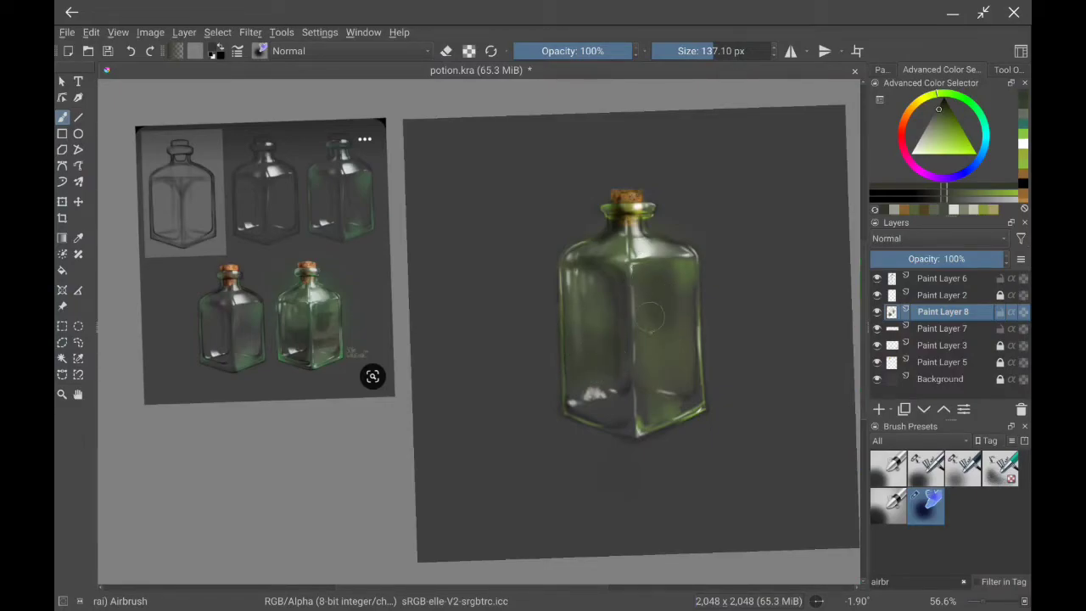
{"action": "left_click_drag", "start_coordinate": [663, 365], "coordinate": [684, 361]}
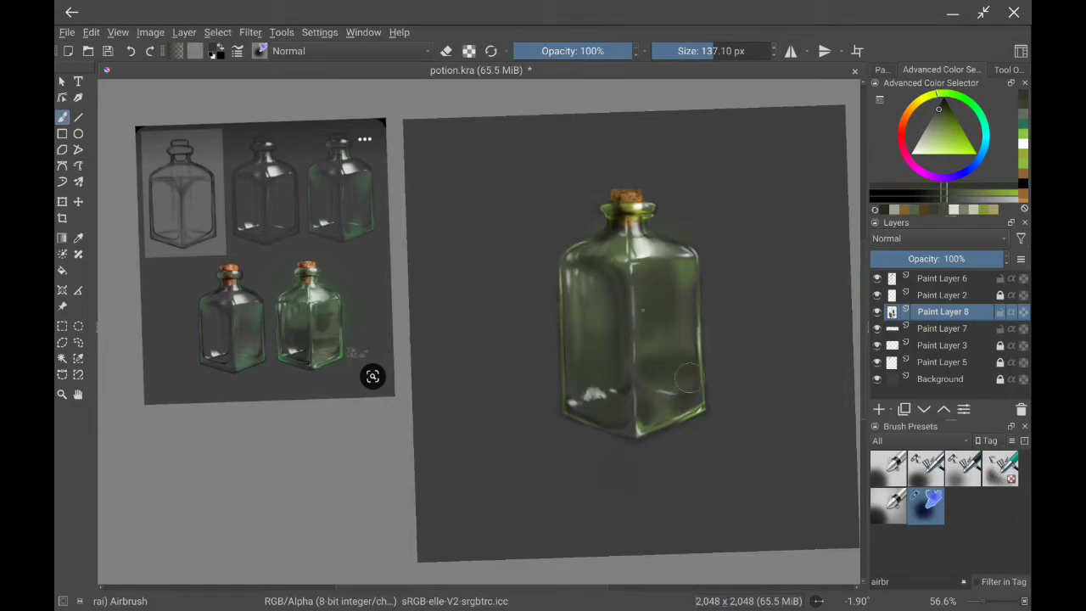
{"action": "left_click", "coordinate": [882, 69]}
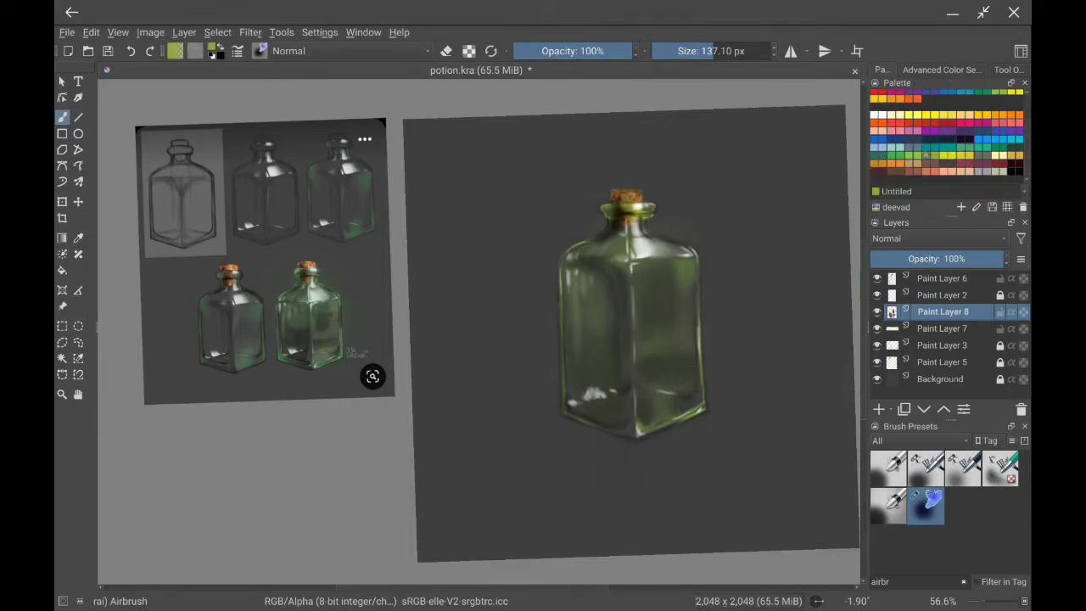
{"action": "left_click", "coordinate": [922, 156]}
{"action": "mouse_move", "coordinate": [665, 379]}
{"action": "left_mouse_down"}
{"action": "mouse_move", "coordinate": [683, 405]}
{"action": "mouse_move", "coordinate": [644, 406]}
{"action": "mouse_move", "coordinate": [632, 424]}
{"action": "left_mouse_up"}
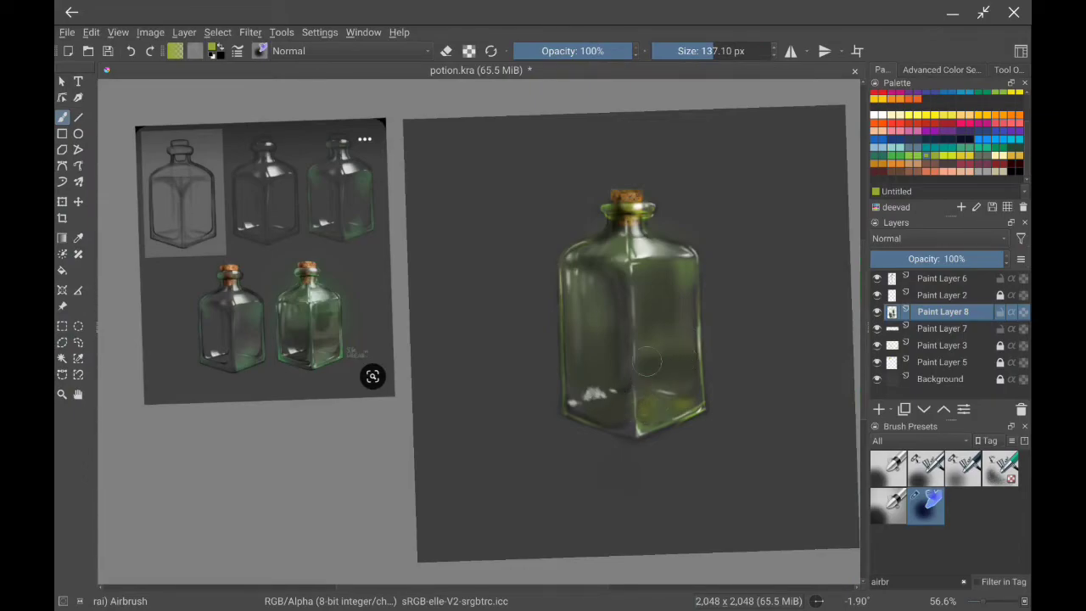
{"action": "key", "text": "ctrl+z"}
{"action": "key", "text": "ctrl+z"}
Remove Paint Layer 8 through its layer menu.
{"action": "left_click", "coordinate": [940, 378]}
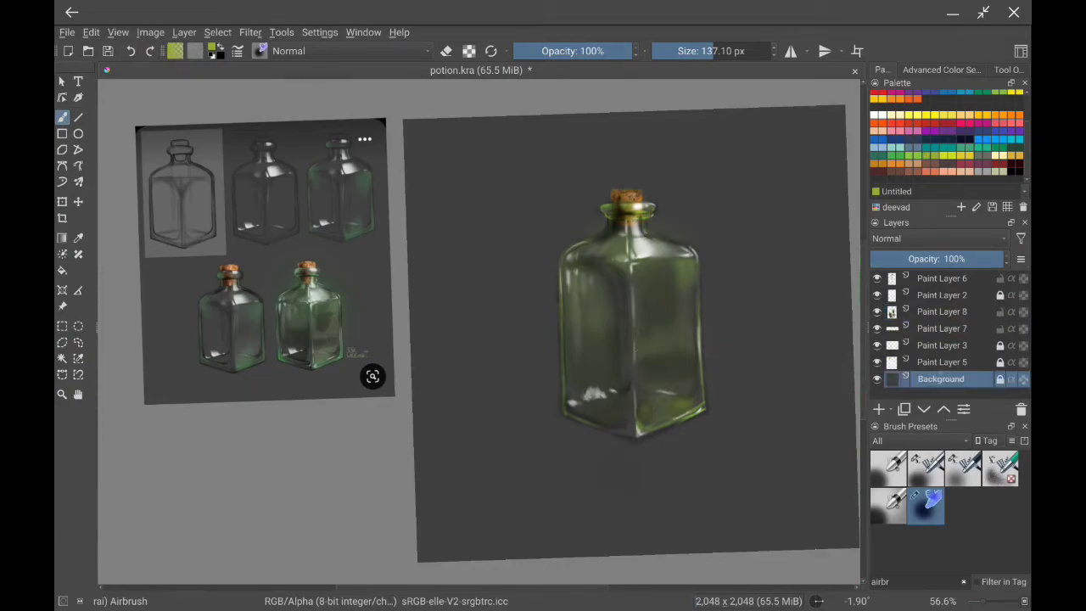
{"action": "left_click", "coordinate": [940, 312]}
{"action": "right_click", "coordinate": [940, 361]}
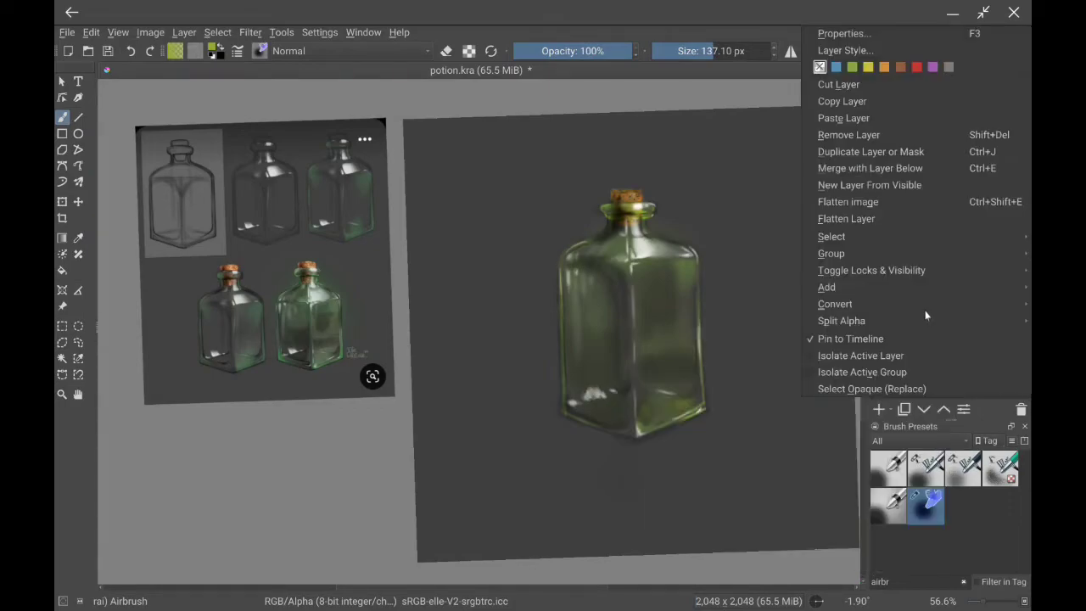
{"action": "left_click", "coordinate": [849, 134]}
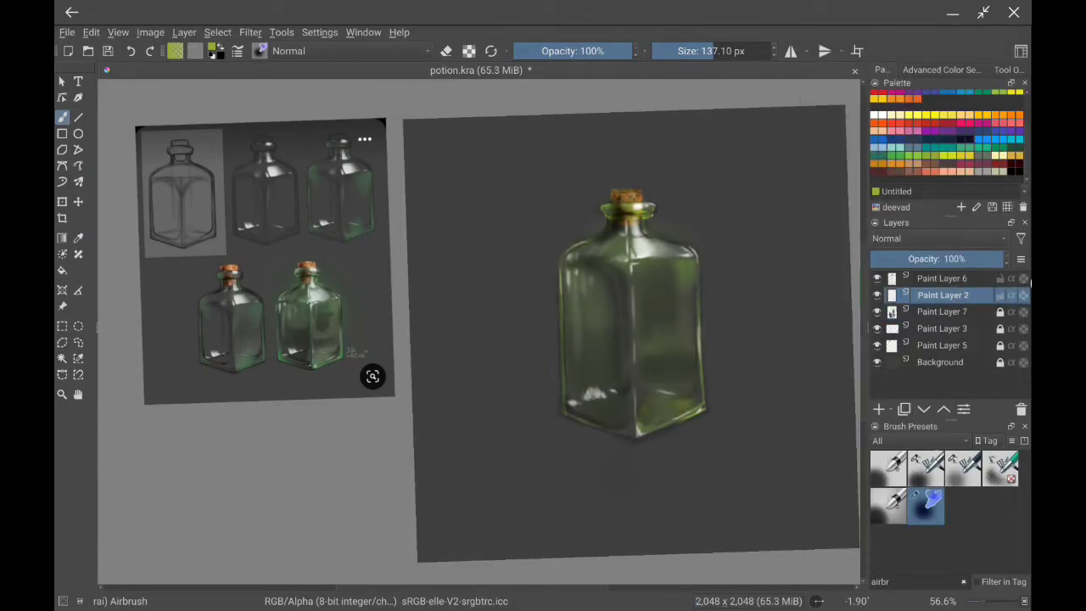
Smear the lower-left white highlight with a 120 px rake blender, trying other brushes and eraser mode.
{"action": "type", "text": "blend"}
{"action": "left_click", "coordinate": [1001, 465]}
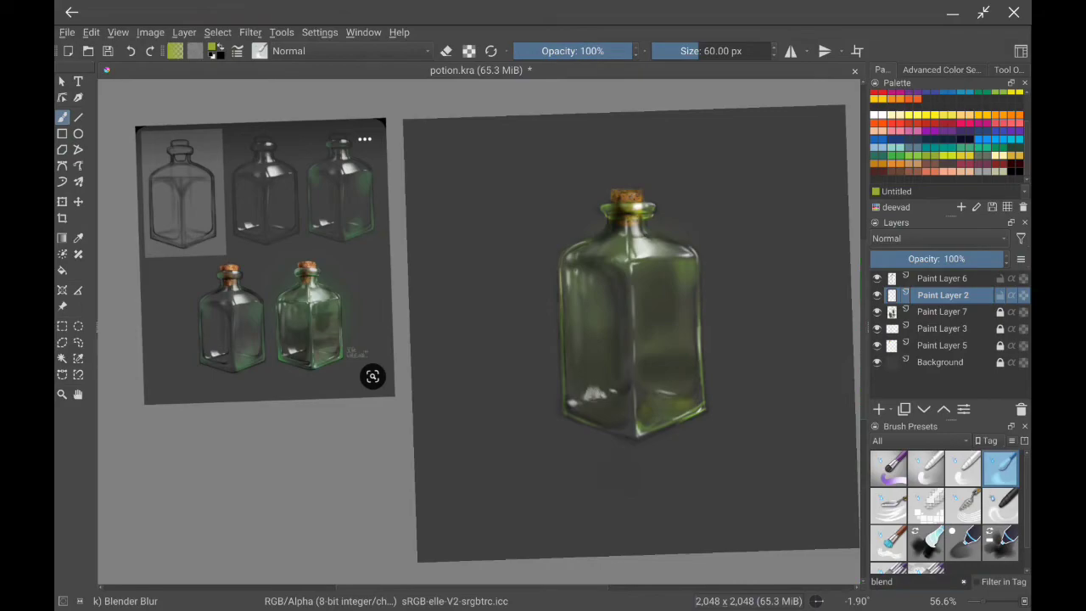
{"action": "left_click", "coordinate": [962, 502]}
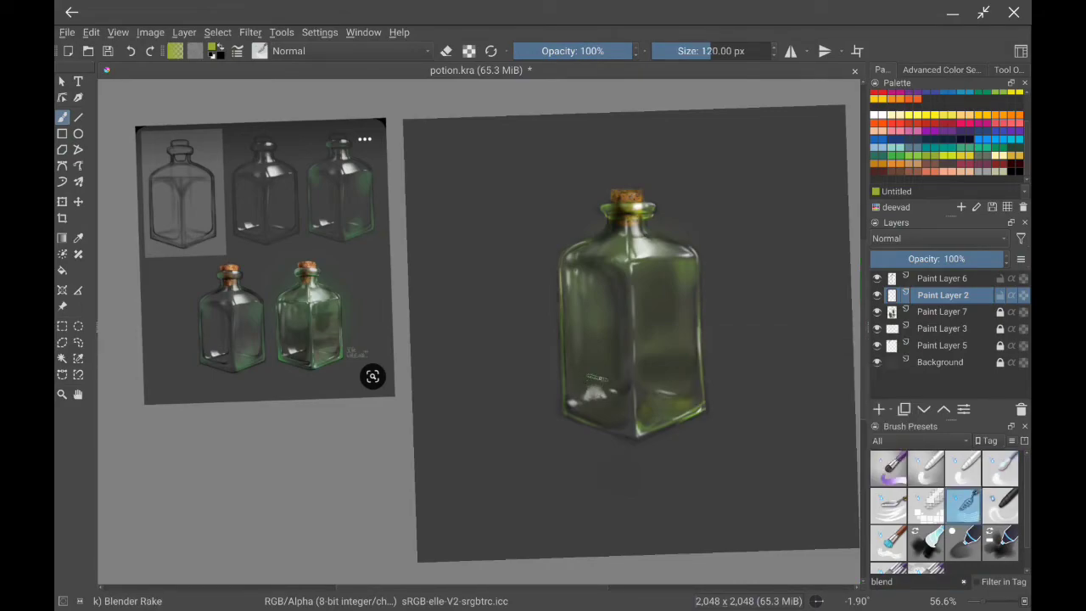
{"action": "left_click_drag", "start_coordinate": [592, 380], "coordinate": [602, 373]}
{"action": "key", "text": "slash"}
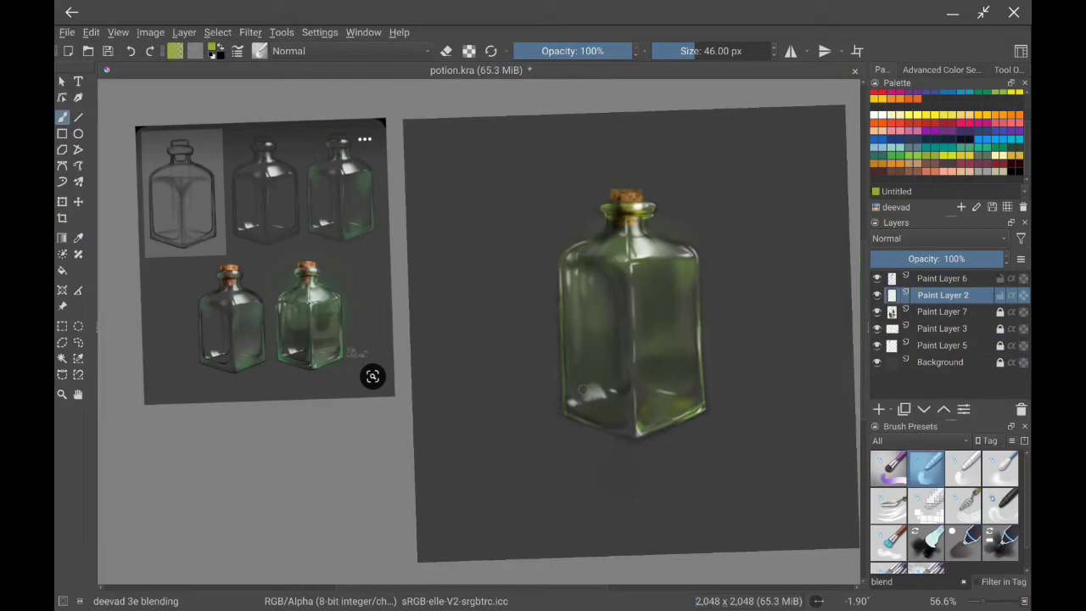
{"action": "key", "text": "e"}
{"action": "key", "text": "ctrl+z"}
{"action": "key", "text": "slash"}
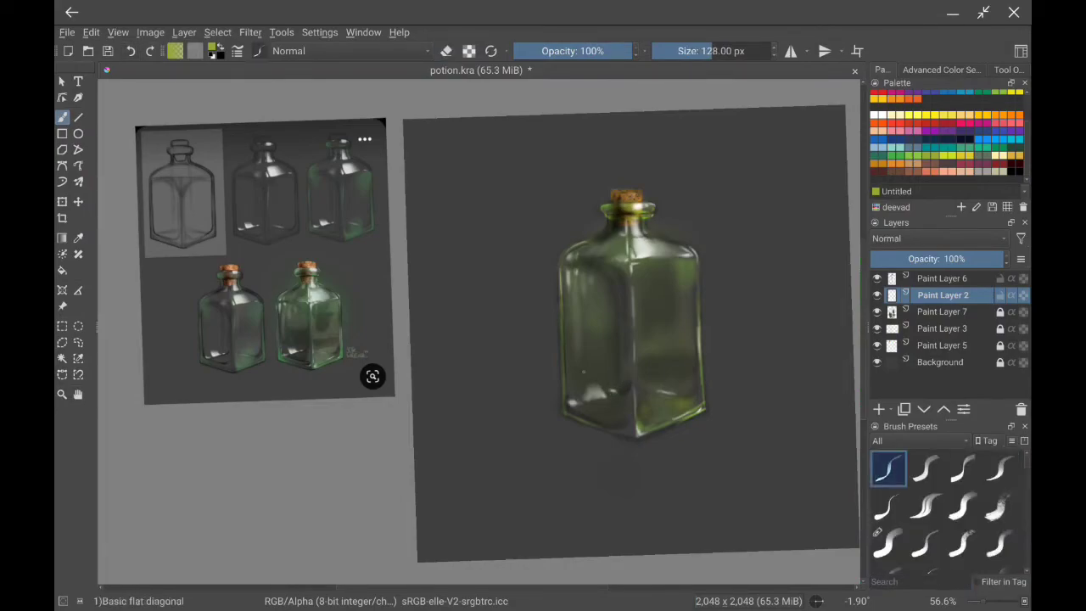
{"action": "key", "text": "e"}
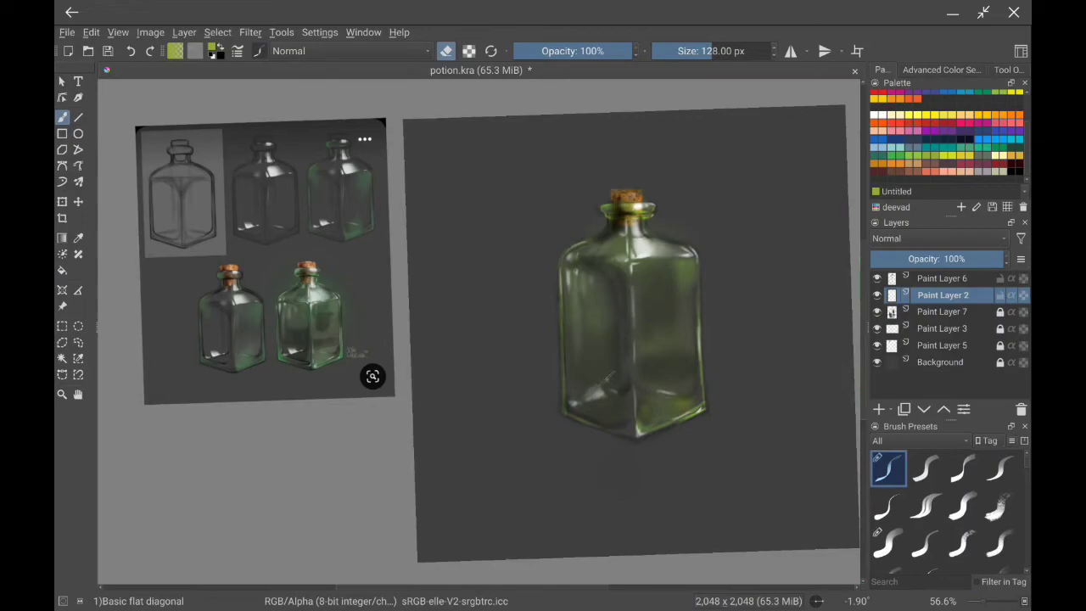
{"action": "scroll", "coordinate": [946, 509], "scroll_direction": "up", "scroll_amount": 5}
{"action": "left_click", "coordinate": [926, 513]}
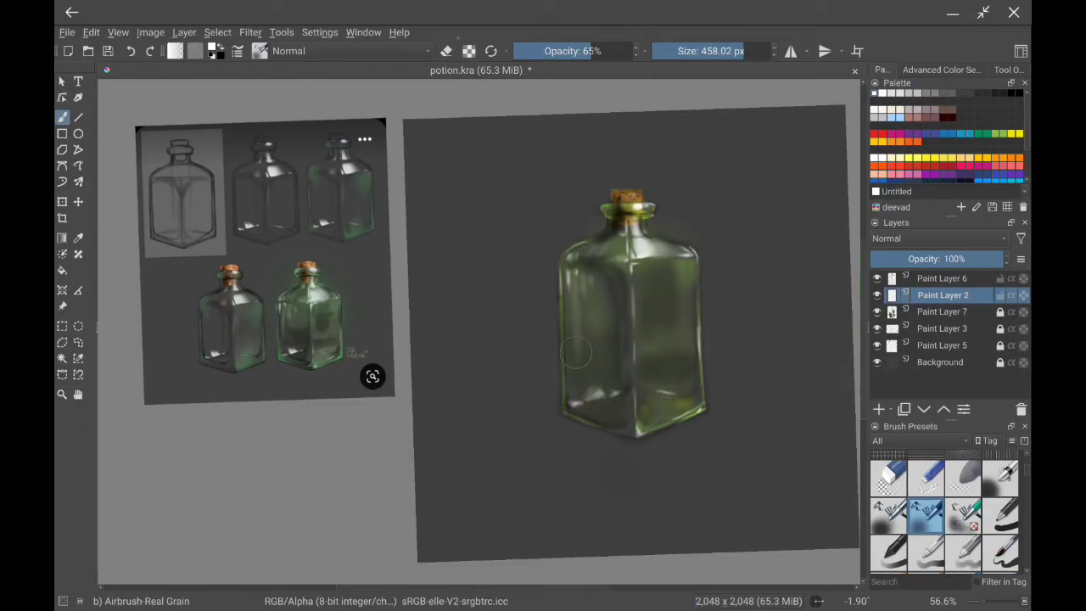
{"action": "key", "text": "e"}
{"action": "key", "text": "e"}
Soften the bottom-left highlight with a knife-edge blender from a 'blen' search.
{"action": "type", "text": "blen"}
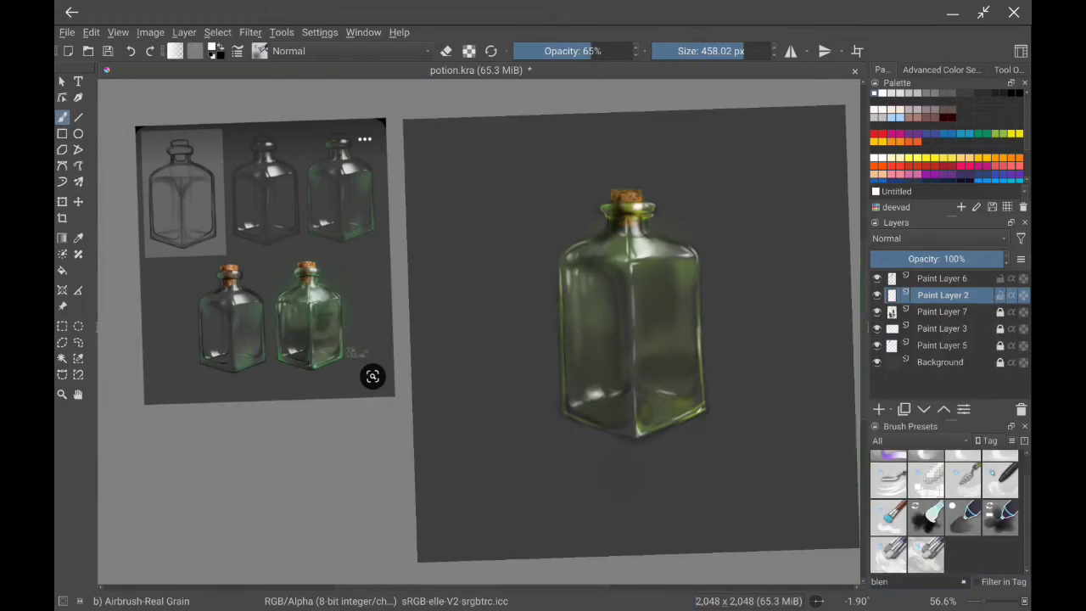
{"action": "left_click", "coordinate": [888, 478]}
{"action": "left_click_drag", "start_coordinate": [585, 390], "coordinate": [599, 395]}
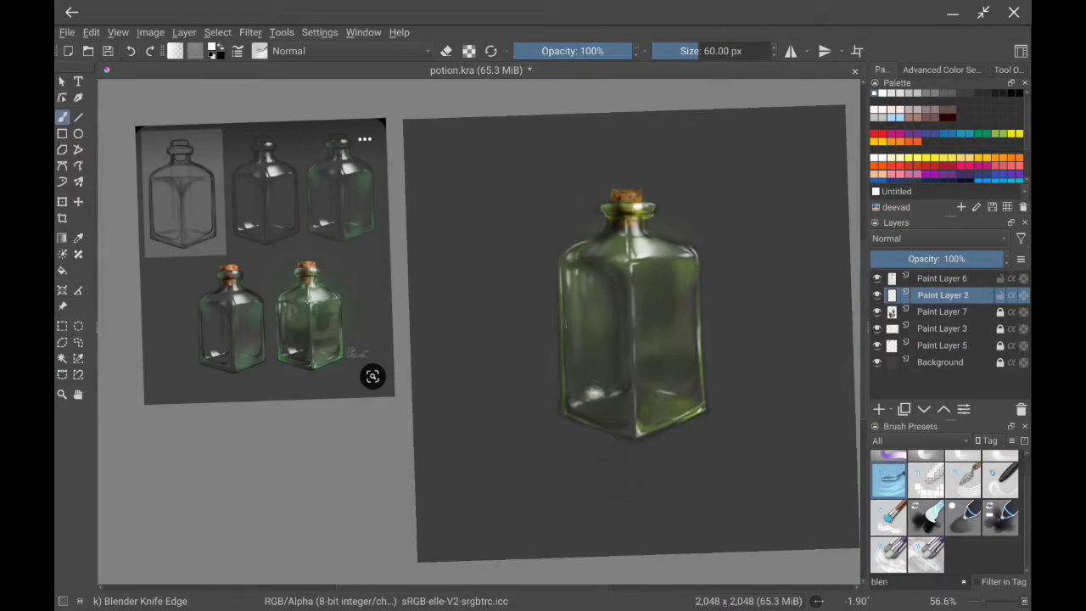
{"action": "key", "text": "BackSpace"}
{"action": "key", "text": "BackSpace"}
{"action": "key", "text": "BackSpace"}
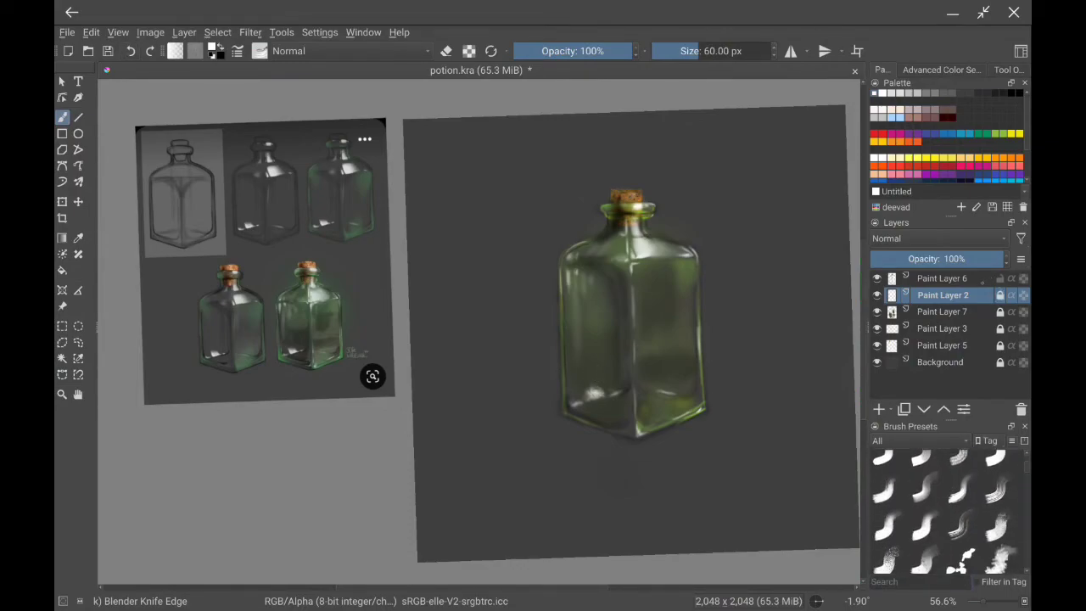
{"action": "scroll", "coordinate": [946, 509], "scroll_direction": "up", "scroll_amount": 5}
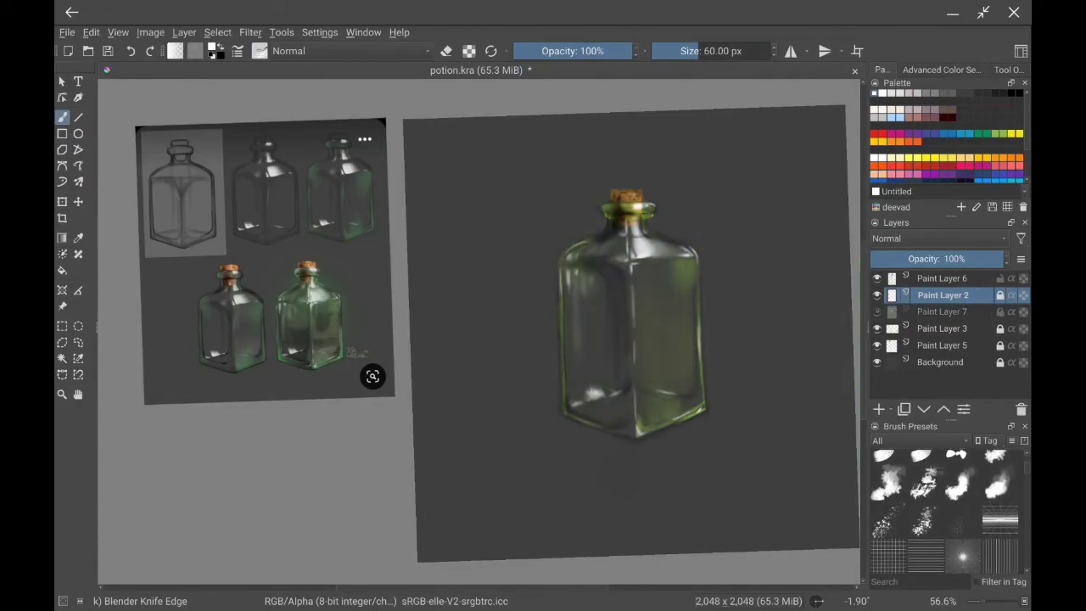
On Paint Layer 7, try an olive-green airbrush glow along the lower-left edge, then undo it.
{"action": "left_click", "coordinate": [941, 312]}
{"action": "left_click", "coordinate": [925, 479]}
{"action": "scroll", "coordinate": [946, 135], "scroll_direction": "down", "scroll_amount": 2}
{"action": "left_click", "coordinate": [924, 152]}
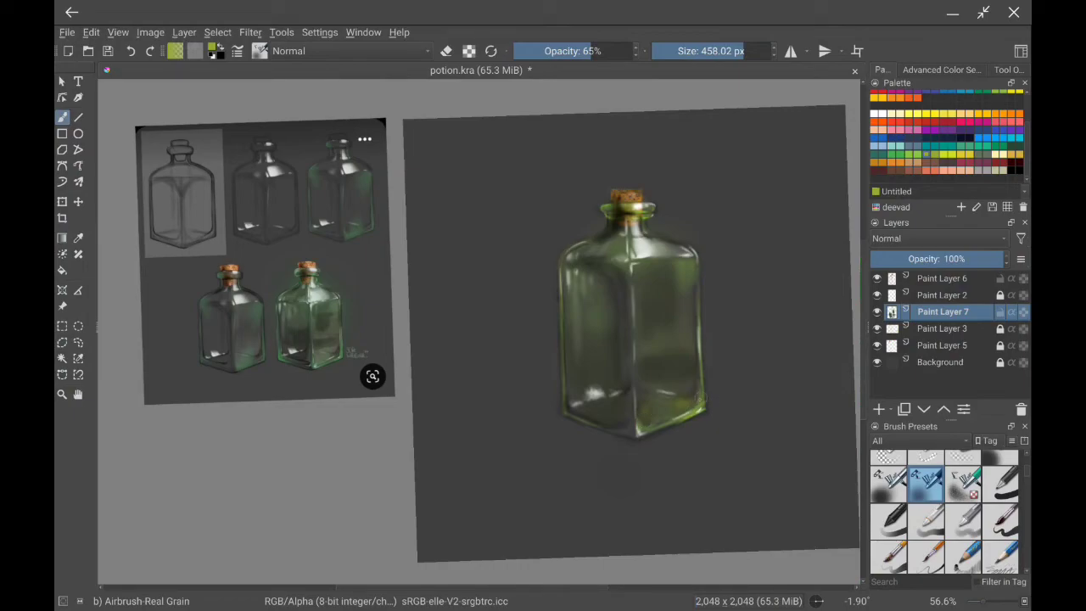
{"action": "left_click_drag", "start_coordinate": [560, 378], "coordinate": [580, 420]}
{"action": "left_click", "coordinate": [130, 51]}
{"action": "left_click", "coordinate": [889, 479]}
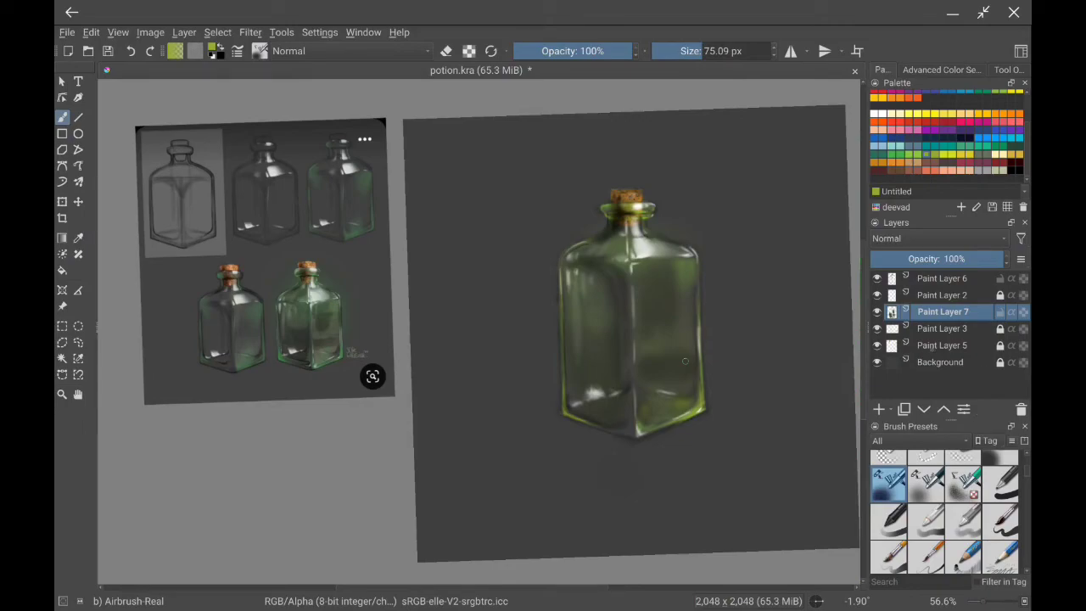
Add a layer above the Background, save, and test a red 145 px roller stroke, then undo it.
{"action": "left_click", "coordinate": [940, 361]}
{"action": "key", "text": "Insert"}
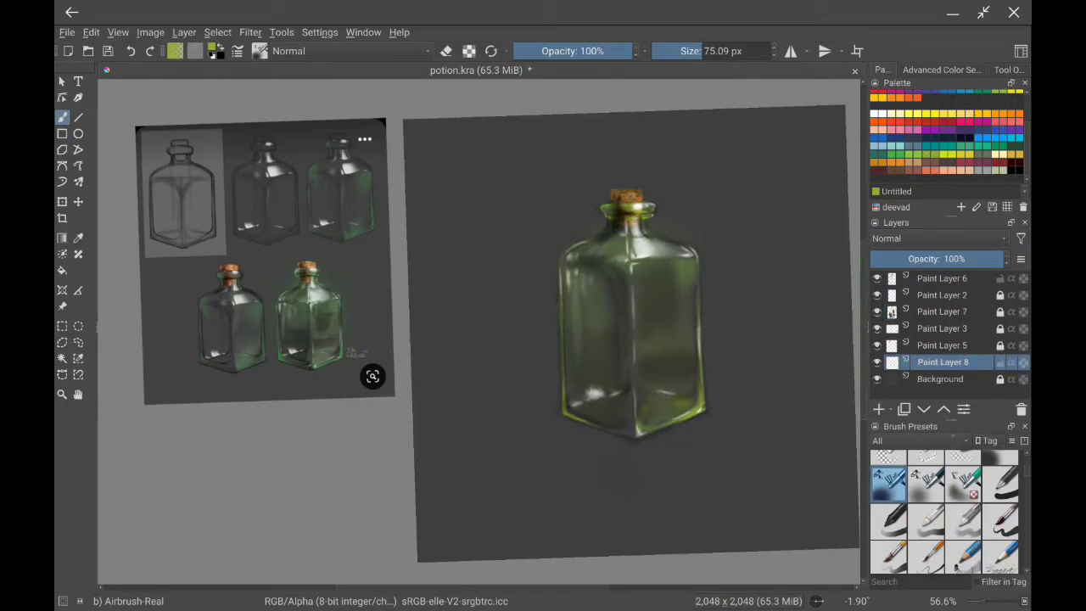
{"action": "scroll", "coordinate": [946, 136], "scroll_direction": "up", "scroll_amount": 2}
{"action": "left_click", "coordinate": [879, 133]}
{"action": "left_click", "coordinate": [108, 51]}
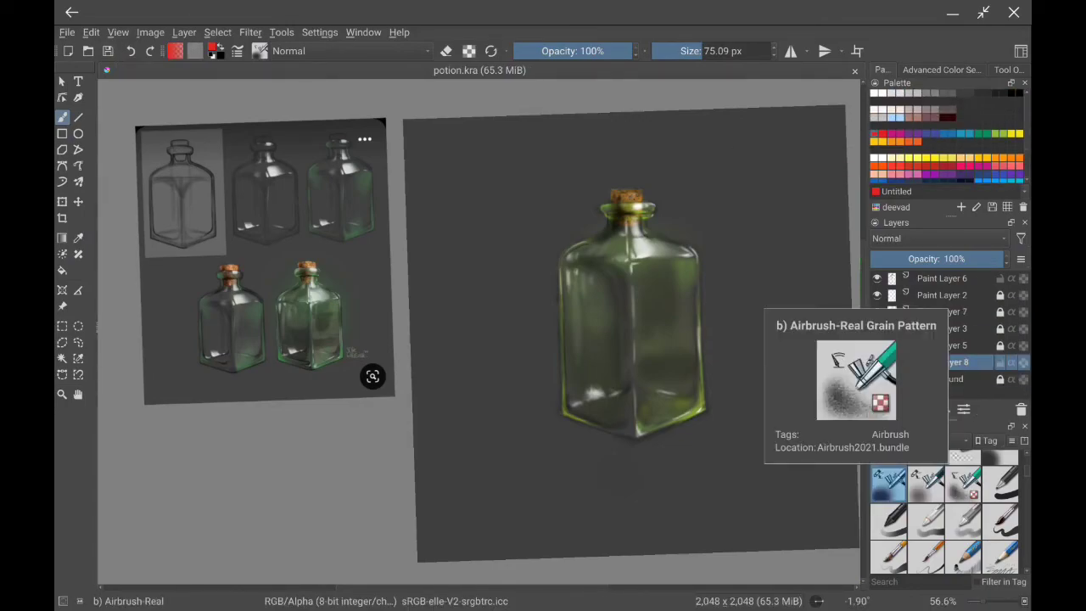
{"action": "scroll", "coordinate": [941, 509], "scroll_direction": "down", "scroll_amount": 3}
{"action": "left_click", "coordinate": [925, 528]}
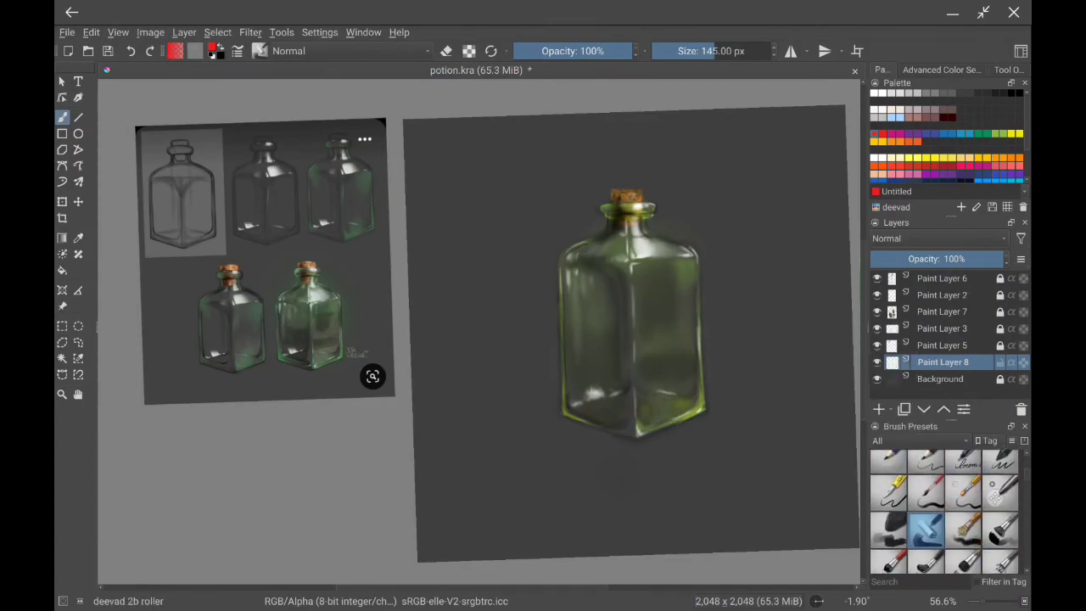
{"action": "mouse_move", "coordinate": [589, 365]}
{"action": "left_mouse_down"}
{"action": "mouse_move", "coordinate": [578, 397]}
{"action": "mouse_move", "coordinate": [623, 356]}
{"action": "mouse_move", "coordinate": [611, 405]}
{"action": "mouse_move", "coordinate": [645, 415]}
{"action": "left_mouse_up"}
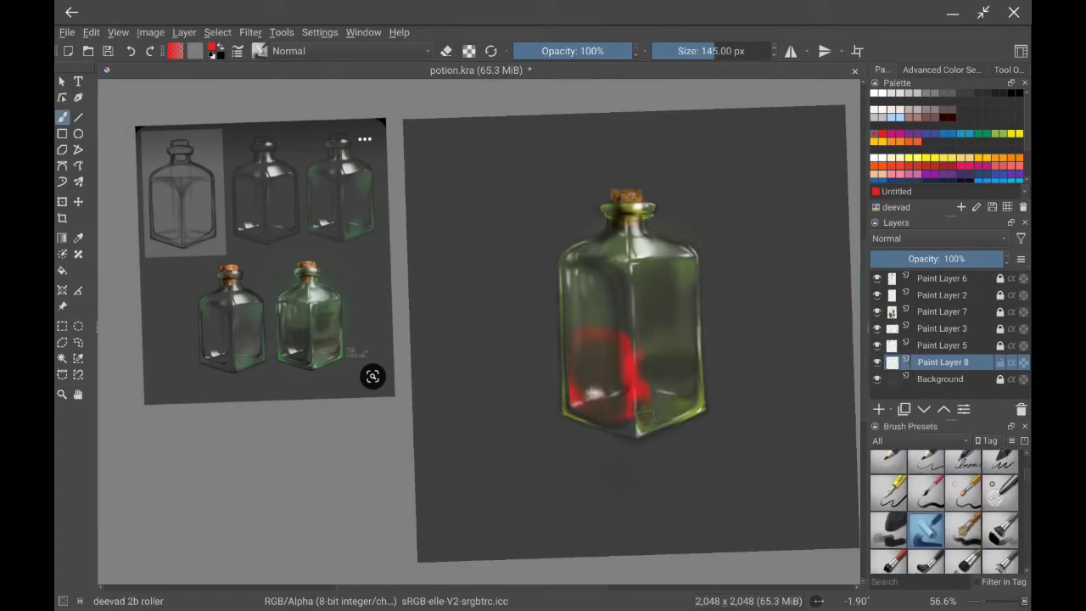
{"action": "key", "text": "ctrl+z"}
{"action": "key", "text": "ctrl+z"}
{"action": "key", "text": "ctrl+z"}
{"action": "key", "text": "ctrl+z"}
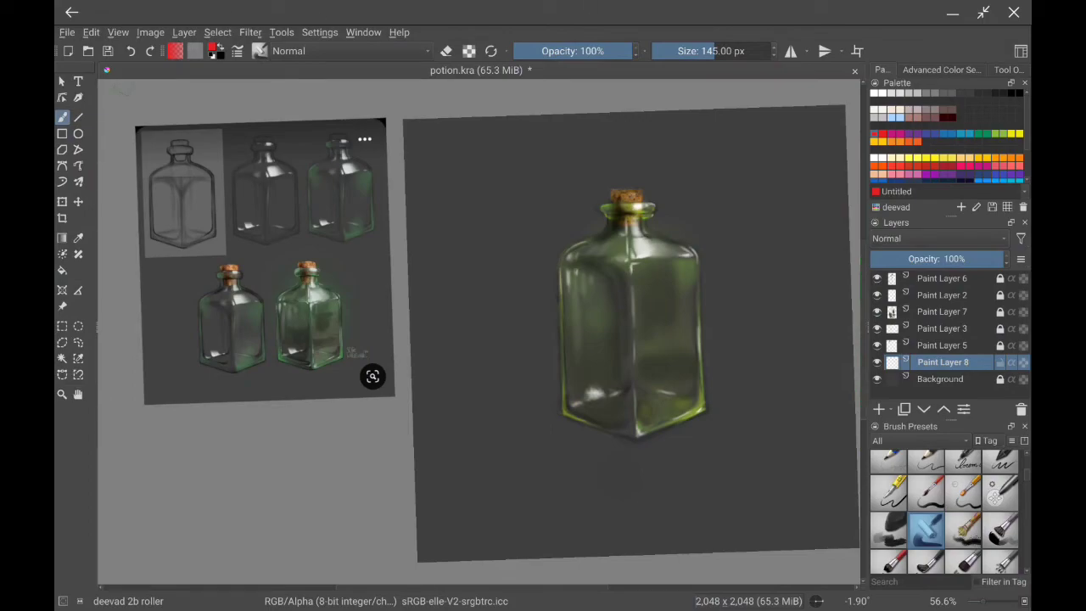
Check Paint Layer 7's visibility, add a paint layer, then undo the red strokes and new layer.
{"action": "right_click", "coordinate": [937, 365]}
{"action": "left_click", "coordinate": [853, 87]}
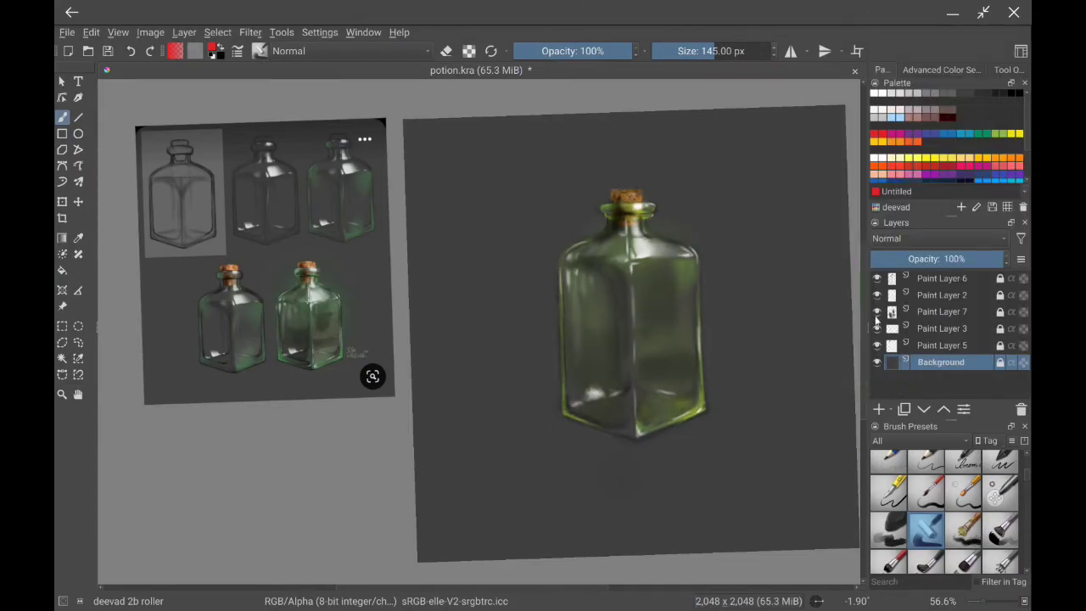
{"action": "left_click", "coordinate": [877, 344]}
{"action": "left_click", "coordinate": [877, 329]}
{"action": "left_click", "coordinate": [878, 329]}
{"action": "right_click", "coordinate": [938, 319]}
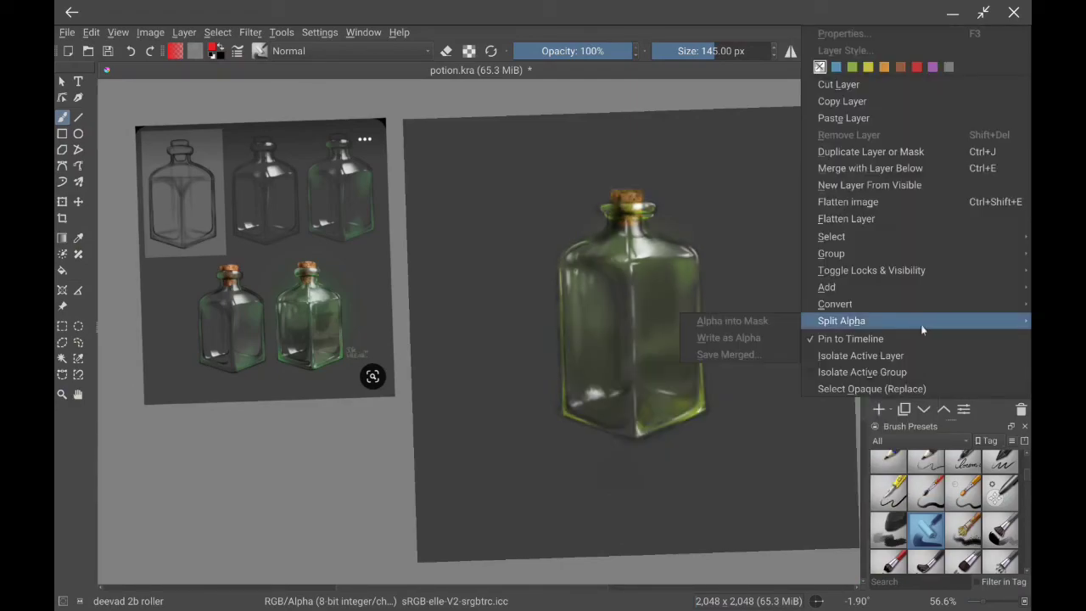
{"action": "key", "text": "Escape"}
{"action": "right_click", "coordinate": [923, 295]}
{"action": "left_click", "coordinate": [871, 124]}
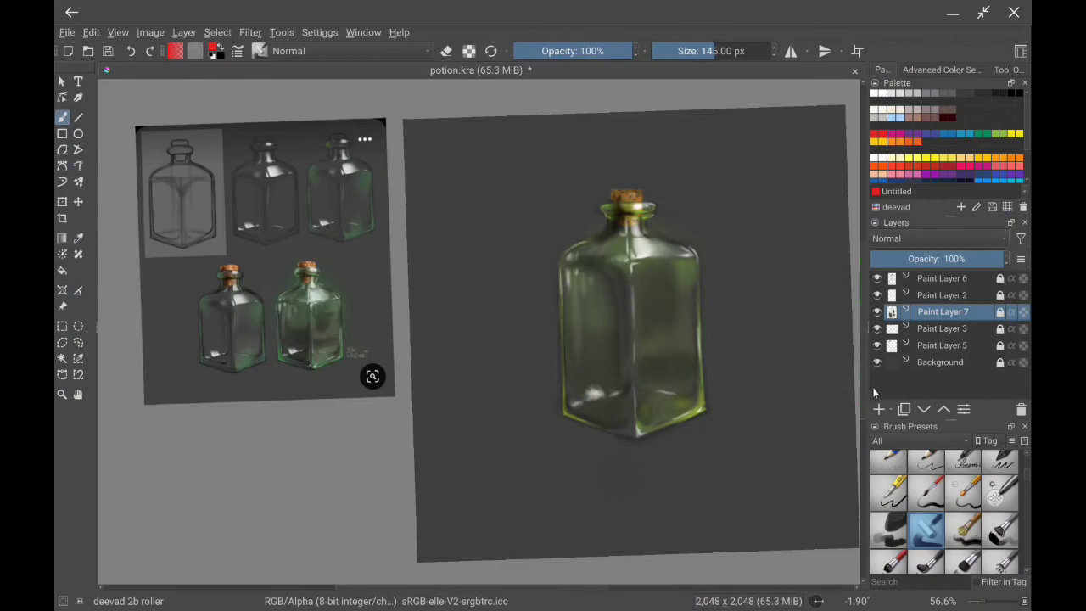
{"action": "key", "text": "ctrl+z"}
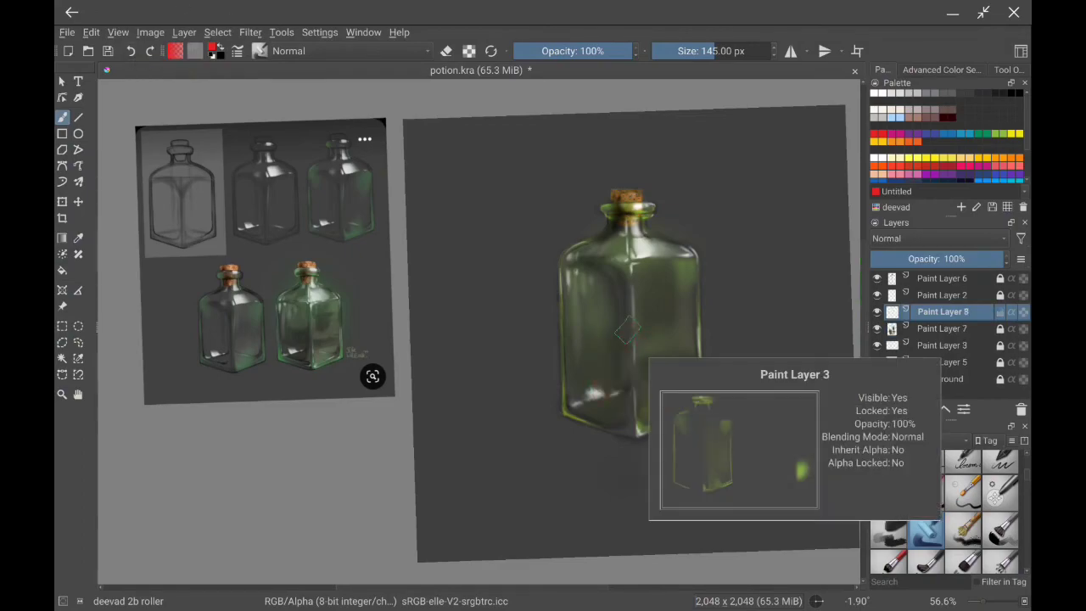
{"action": "key", "text": "ctrl+z"}
Compare shading by toggling Paint Layer 3, then add a new layer above Paint Layer 5.
{"action": "left_click", "coordinate": [877, 328]}
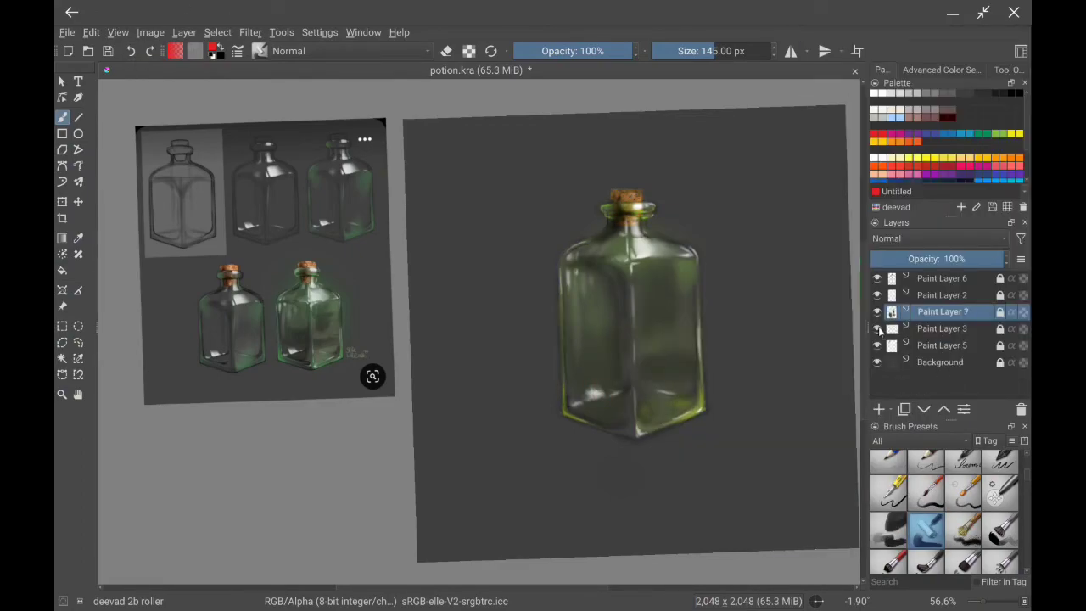
{"action": "left_click", "coordinate": [877, 312]}
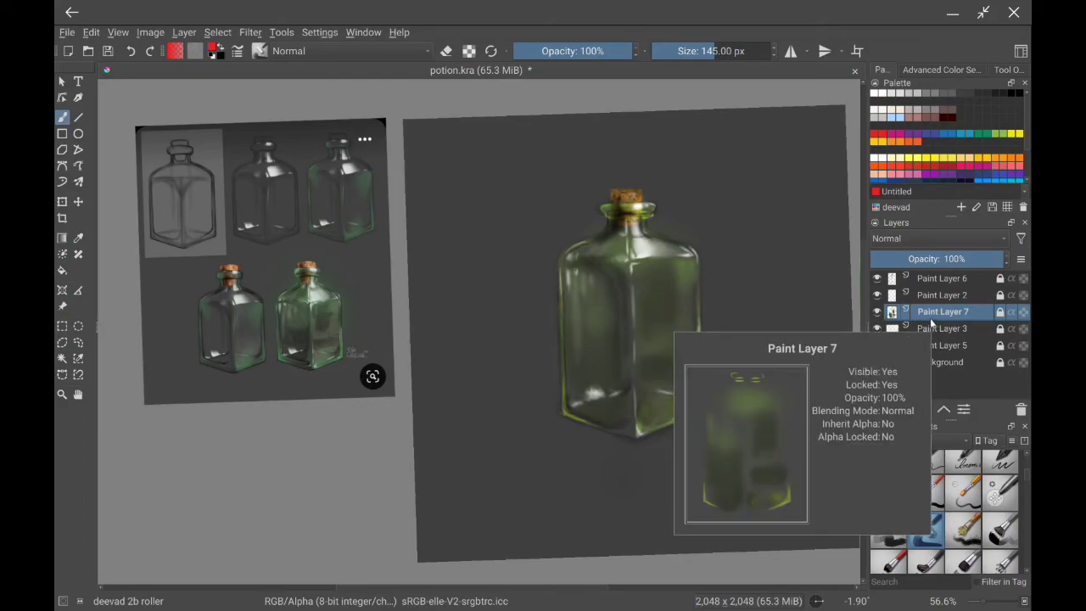
{"action": "left_click", "coordinate": [937, 328]}
{"action": "left_click", "coordinate": [877, 329]}
{"action": "left_click", "coordinate": [877, 328]}
{"action": "left_click", "coordinate": [877, 328]}
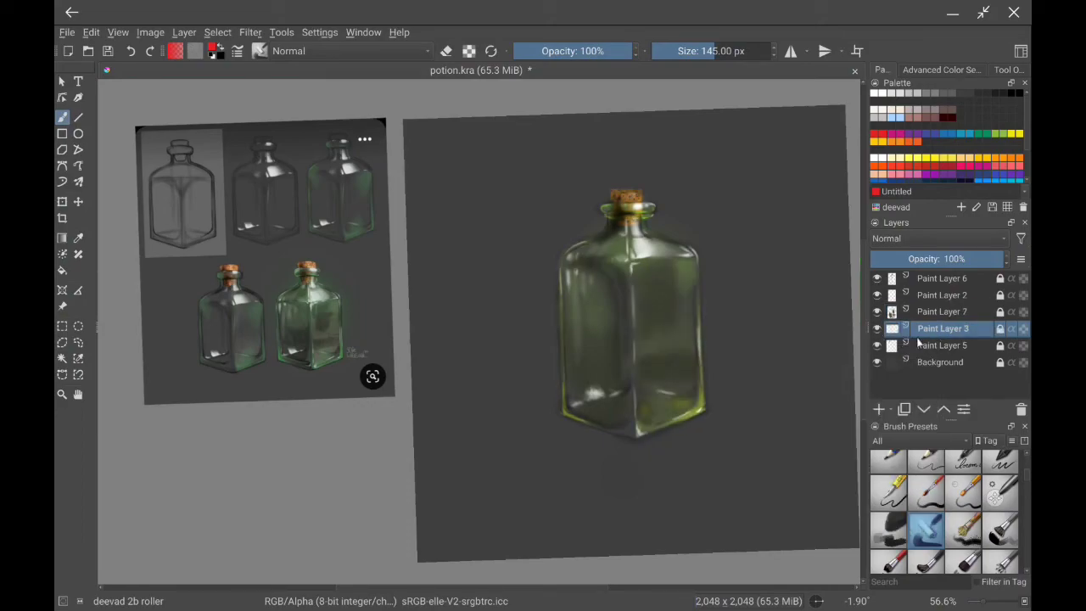
{"action": "left_click", "coordinate": [916, 339]}
{"action": "key", "text": "Insert"}
Choose a large 'airb' airbrush preset and paint green glow around the bottle's neck and sides.
{"action": "scroll", "coordinate": [944, 509], "scroll_direction": "down", "scroll_amount": 3}
{"action": "left_click", "coordinate": [924, 509]}
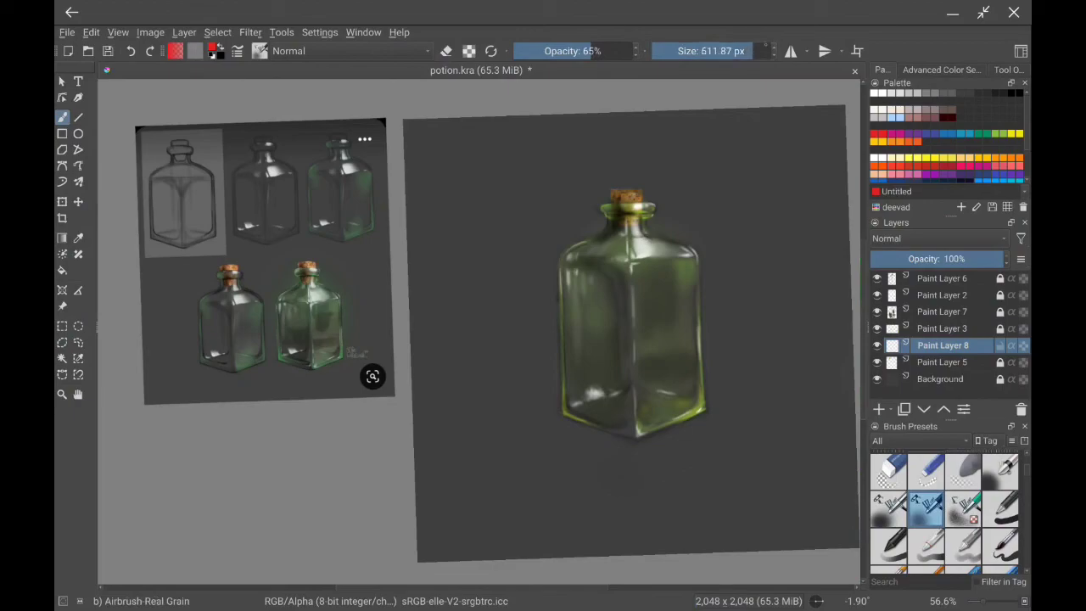
{"action": "scroll", "coordinate": [946, 136], "scroll_direction": "down", "scroll_amount": 3}
{"action": "type", "text": "airb"}
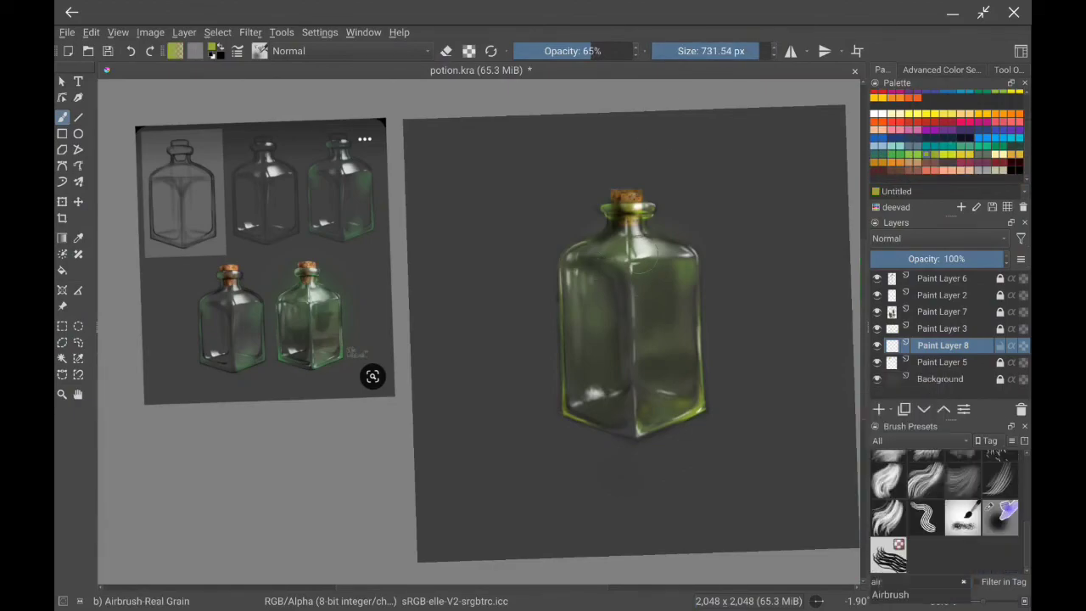
{"action": "left_click", "coordinate": [927, 503]}
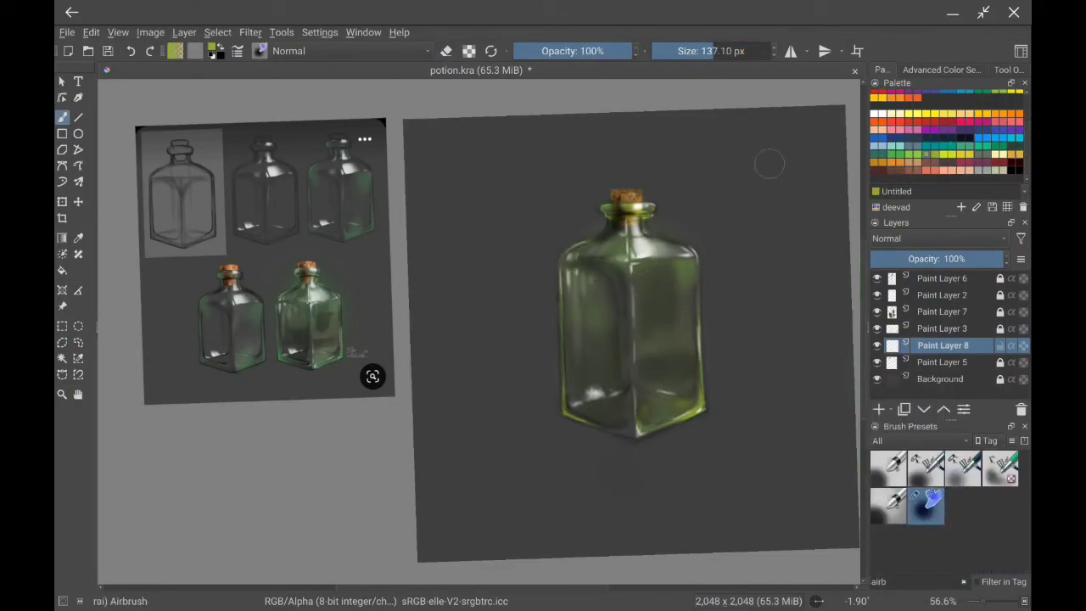
{"action": "left_click", "coordinate": [925, 465]}
{"action": "left_click", "coordinate": [963, 465]}
{"action": "left_click", "coordinate": [924, 504]}
{"action": "left_click_drag", "start_coordinate": [582, 207], "coordinate": [552, 280]}
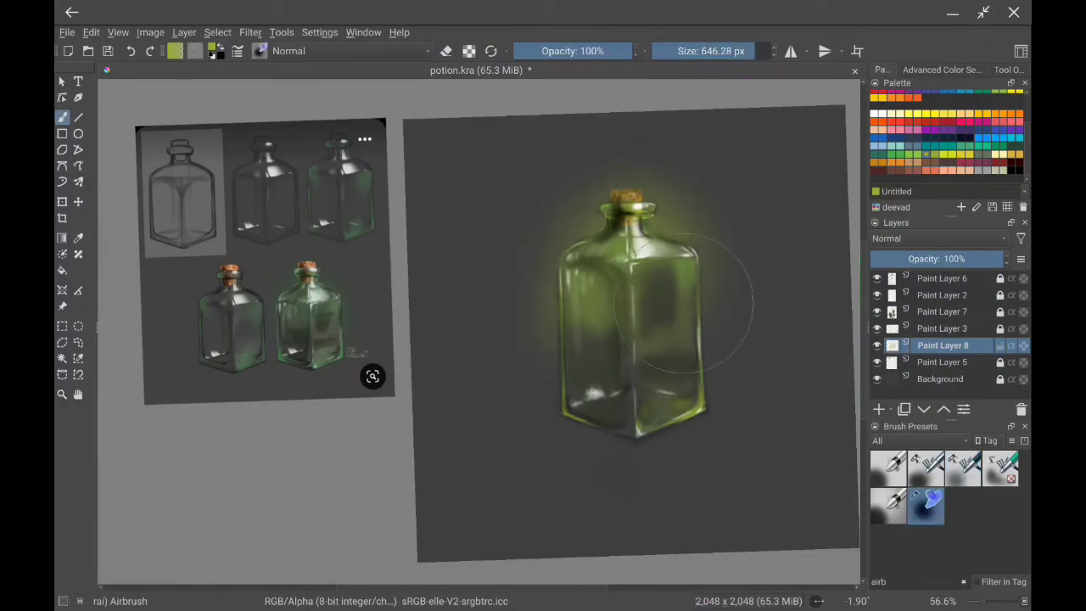
{"action": "mouse_move", "coordinate": [683, 303]}
{"action": "left_mouse_down"}
{"action": "mouse_move", "coordinate": [557, 218]}
{"action": "mouse_move", "coordinate": [748, 267]}
{"action": "left_mouse_up"}
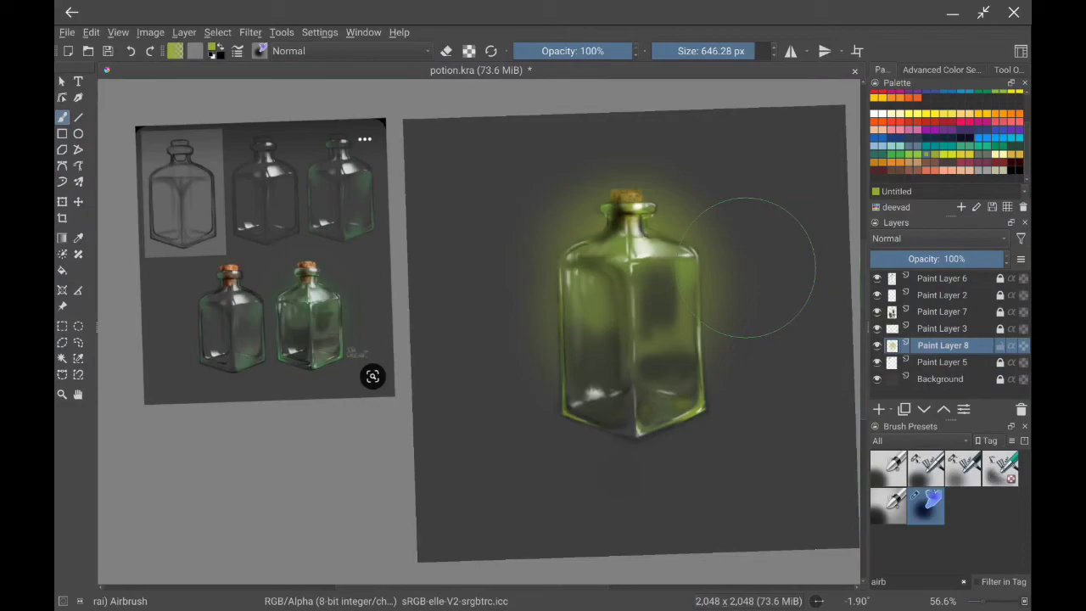
{"action": "scroll", "coordinate": [746, 267], "scroll_direction": "down", "scroll_amount": 1}
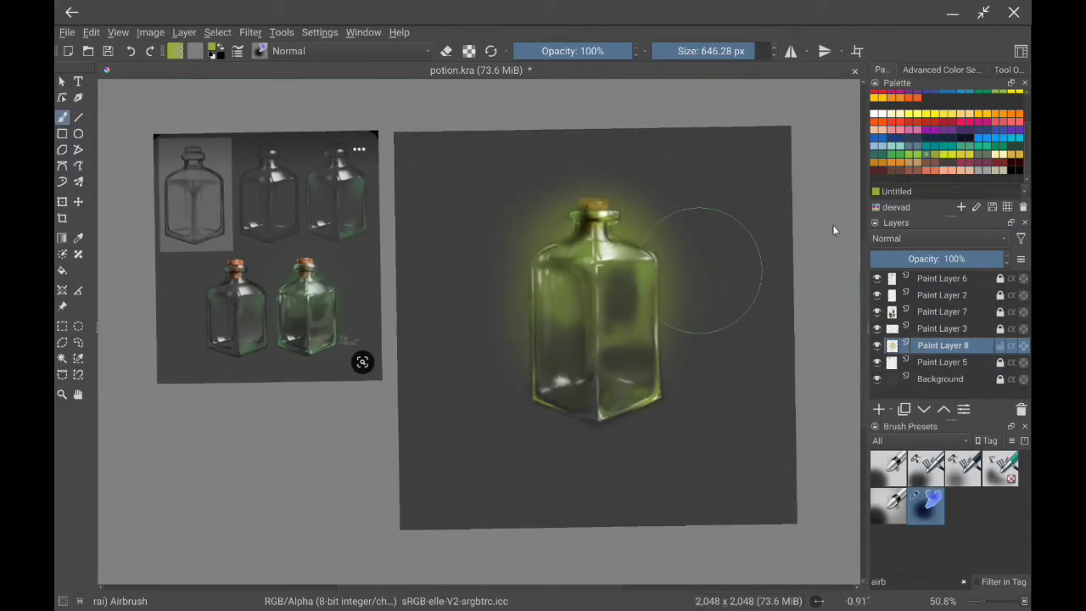
Open Paint Layer 8's Properties and Layer Style dialogs to view Outer Glow, then close them.
{"action": "right_click", "coordinate": [941, 345]}
{"action": "left_click", "coordinate": [840, 33]}
{"action": "left_click", "coordinate": [656, 363]}
{"action": "right_click", "coordinate": [925, 342]}
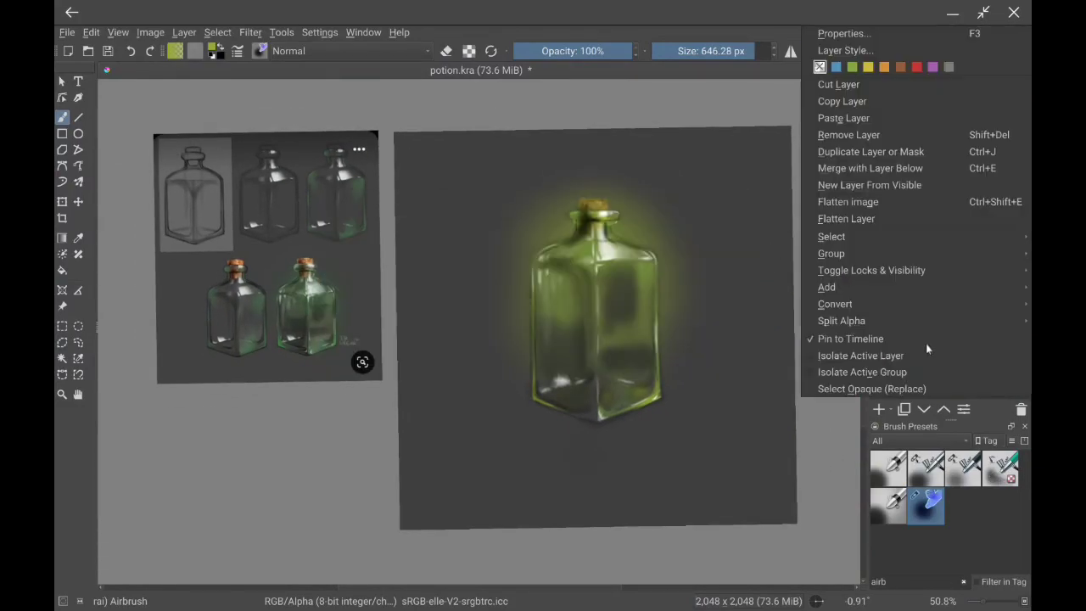
{"action": "left_click", "coordinate": [840, 46]}
{"action": "left_click_drag", "start_coordinate": [420, 90], "coordinate": [645, 423]}
{"action": "left_click", "coordinate": [612, 435]}
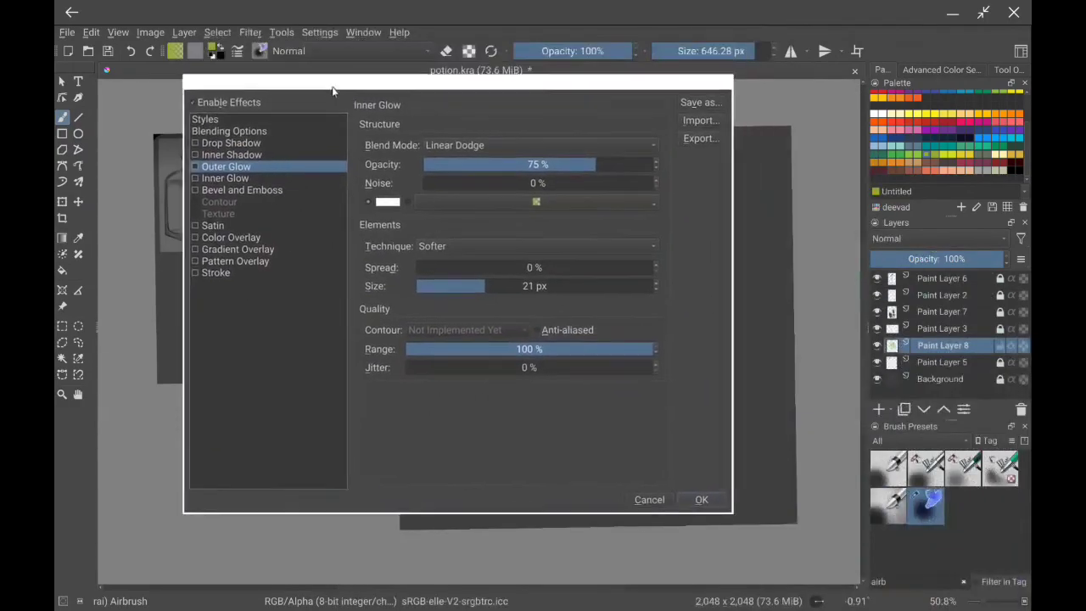
{"action": "left_click", "coordinate": [693, 509]}
Reopen Layer Style, browse Outer Glow, Satin and Gradient Overlay, enable Inner Glow and confirm.
{"action": "right_click", "coordinate": [942, 345]}
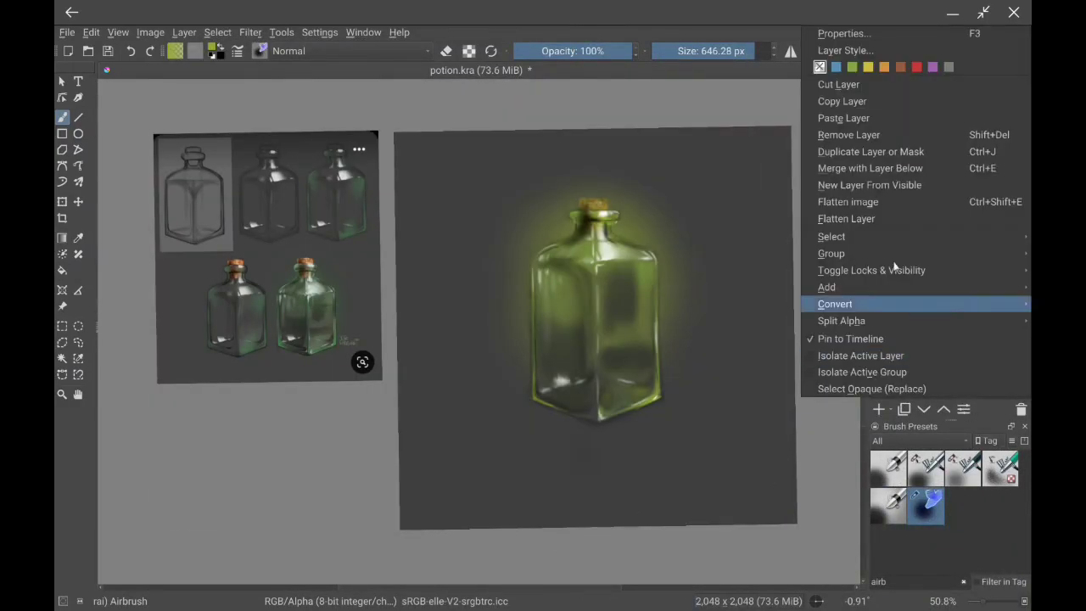
{"action": "left_click", "coordinate": [840, 34]}
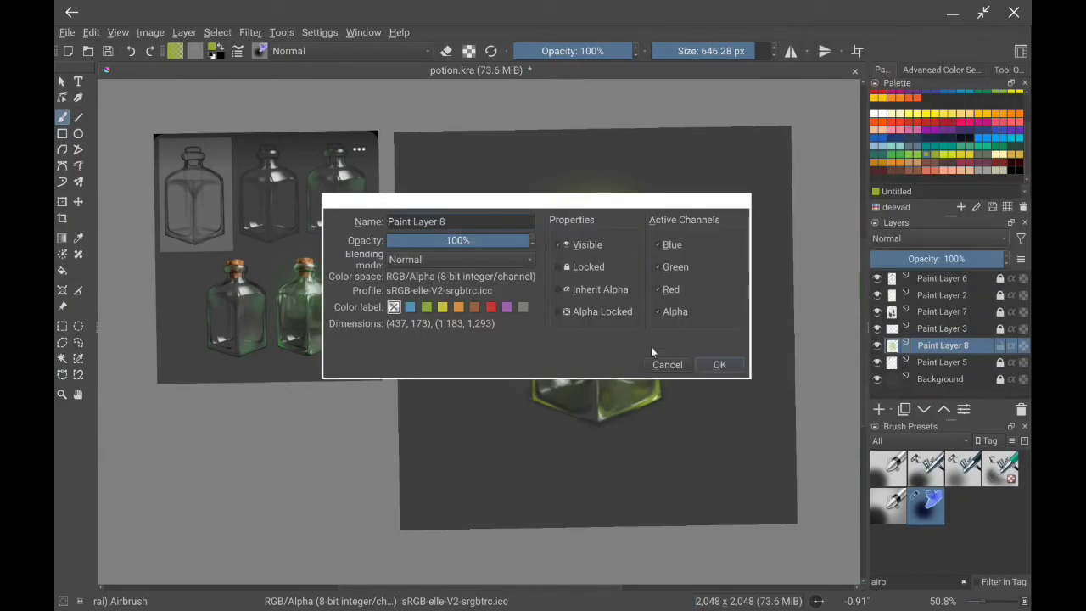
{"action": "left_click", "coordinate": [667, 364]}
{"action": "right_click", "coordinate": [1005, 349]}
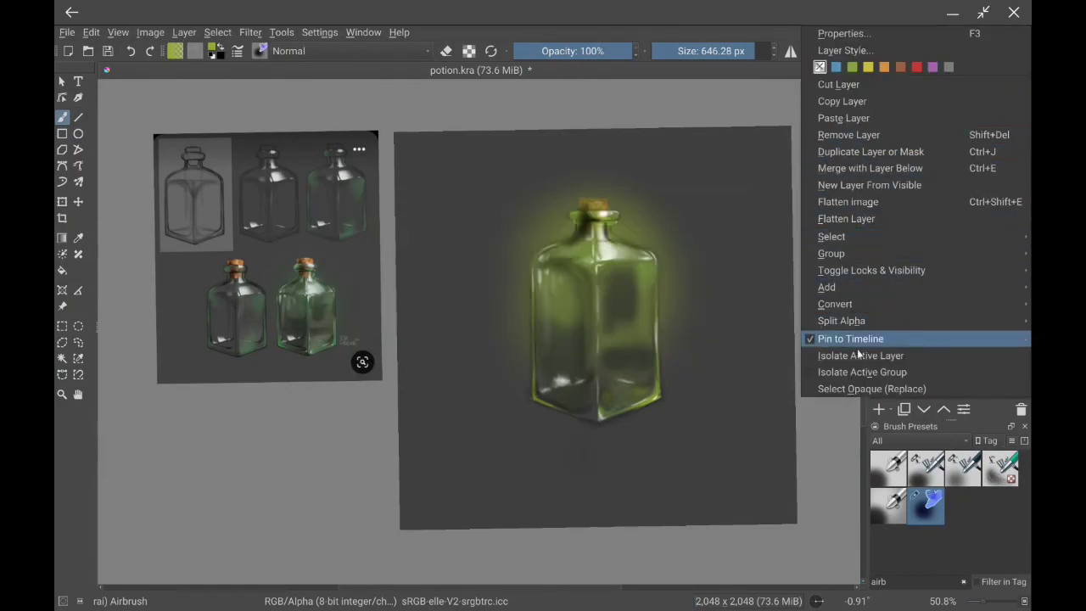
{"action": "left_click", "coordinate": [844, 50]}
{"action": "left_click", "coordinate": [152, 178]}
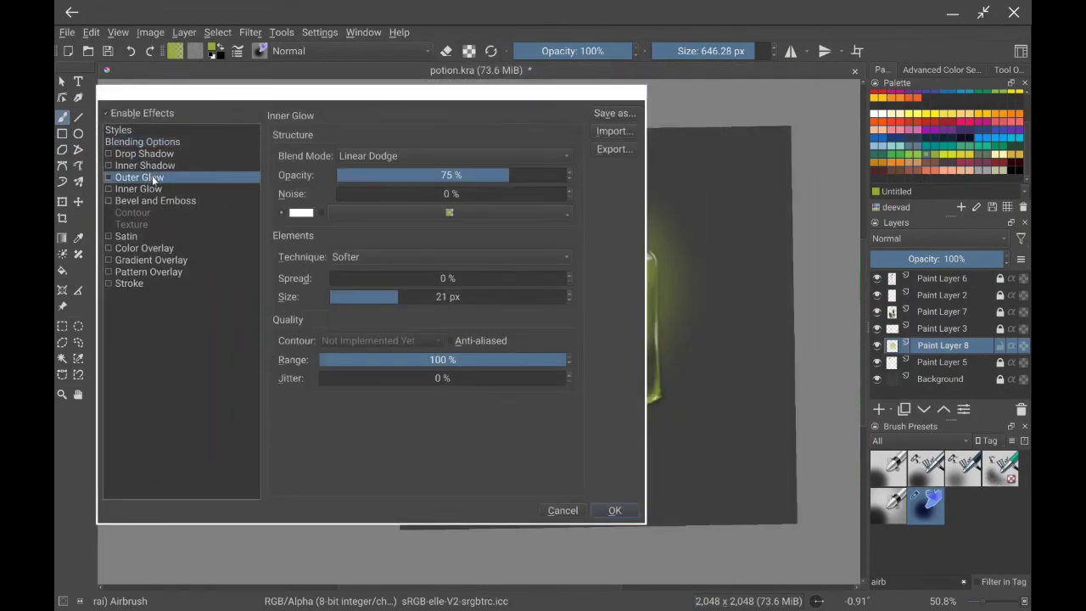
{"action": "left_click", "coordinate": [126, 236]}
{"action": "left_click", "coordinate": [151, 260]}
{"action": "left_click", "coordinate": [139, 177]}
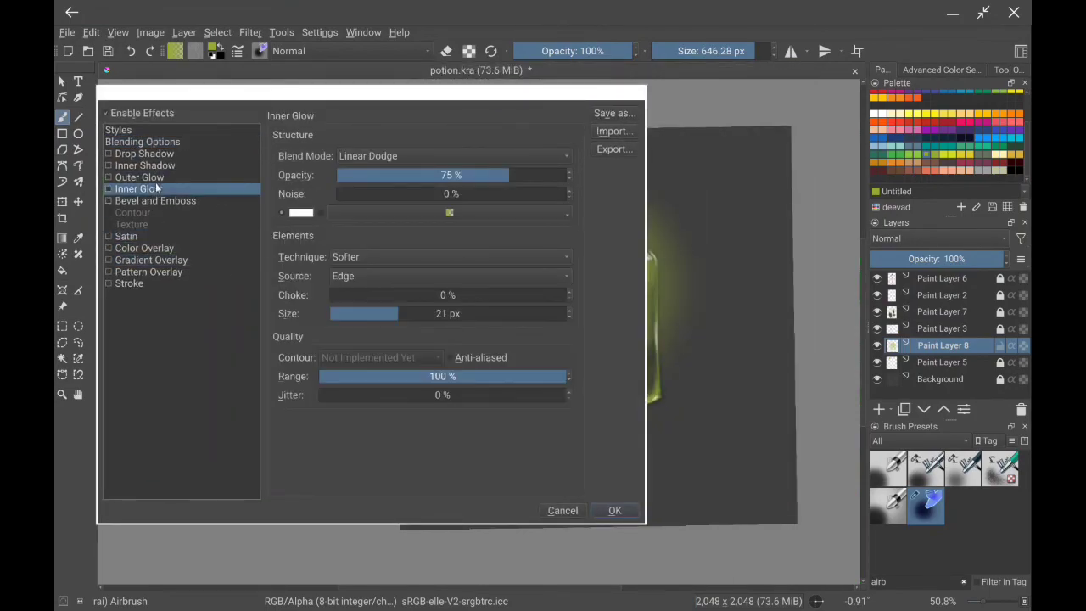
{"action": "mouse_move", "coordinate": [373, 133]}
{"action": "left_mouse_down"}
{"action": "mouse_move", "coordinate": [439, 380]}
{"action": "mouse_move", "coordinate": [172, 502]}
{"action": "left_mouse_up"}
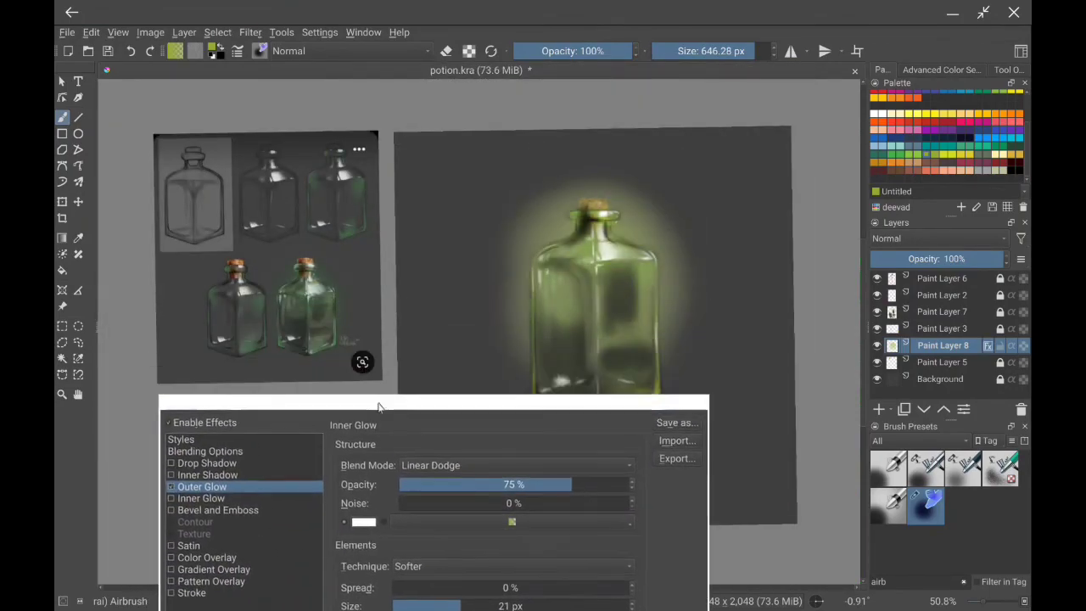
{"action": "left_click", "coordinate": [172, 498]}
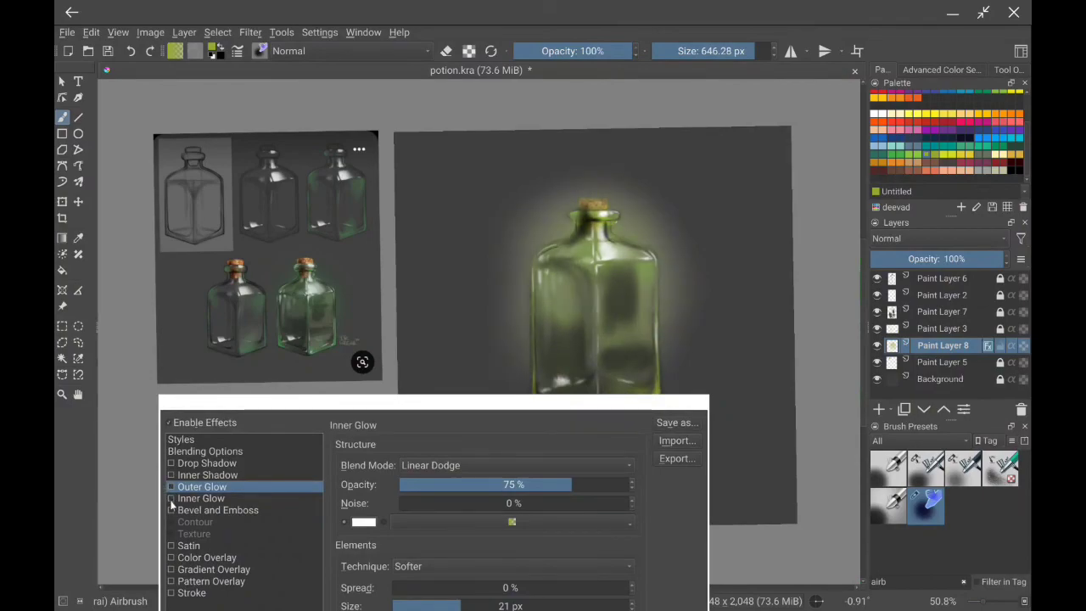
{"action": "left_click_drag", "start_coordinate": [178, 402], "coordinate": [274, 396]}
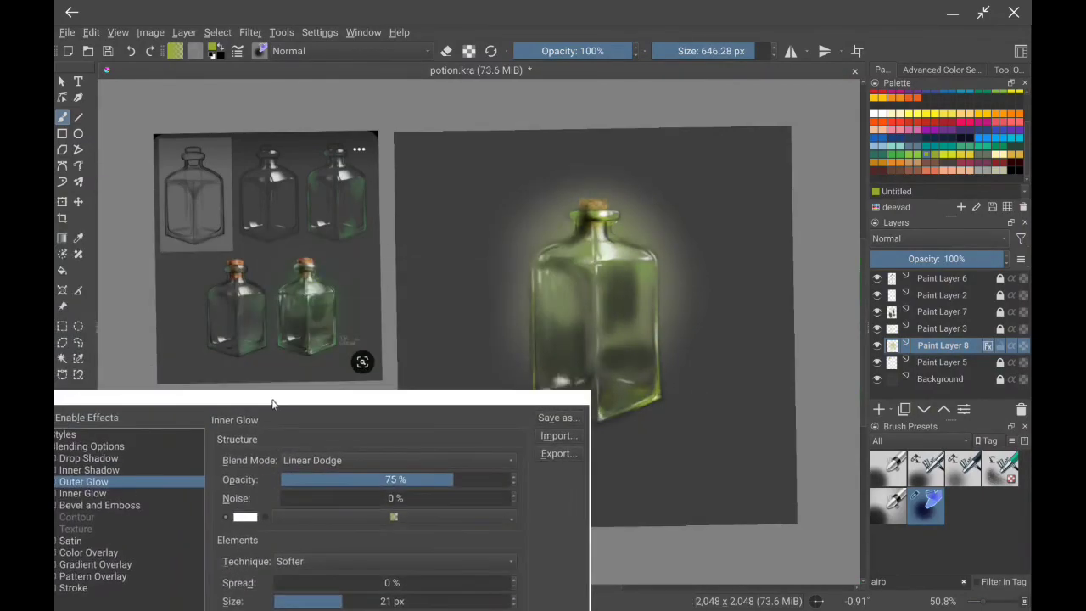
{"action": "left_click", "coordinate": [647, 561]}
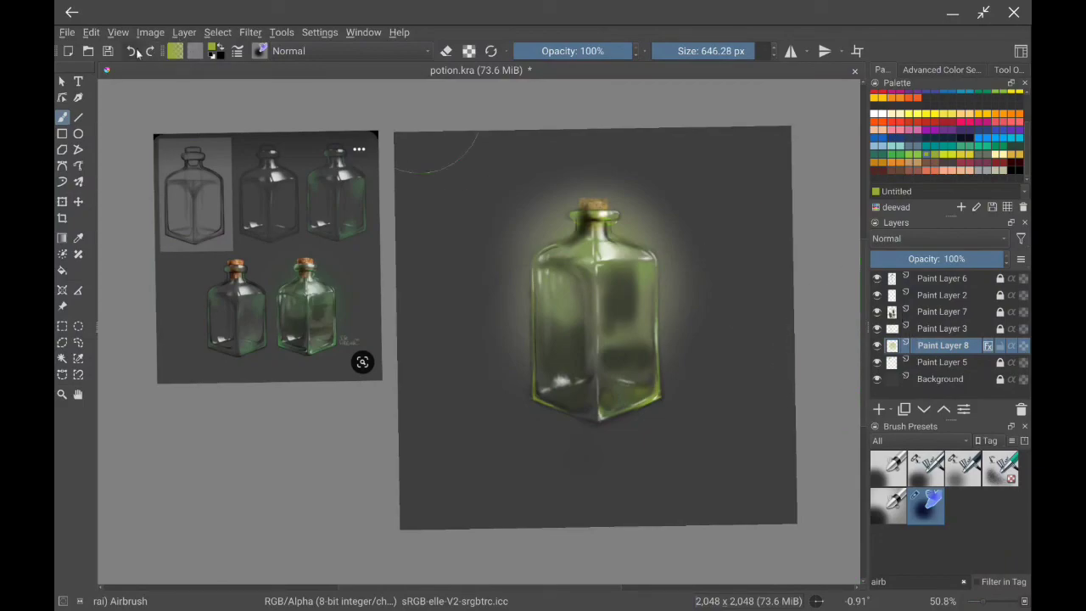